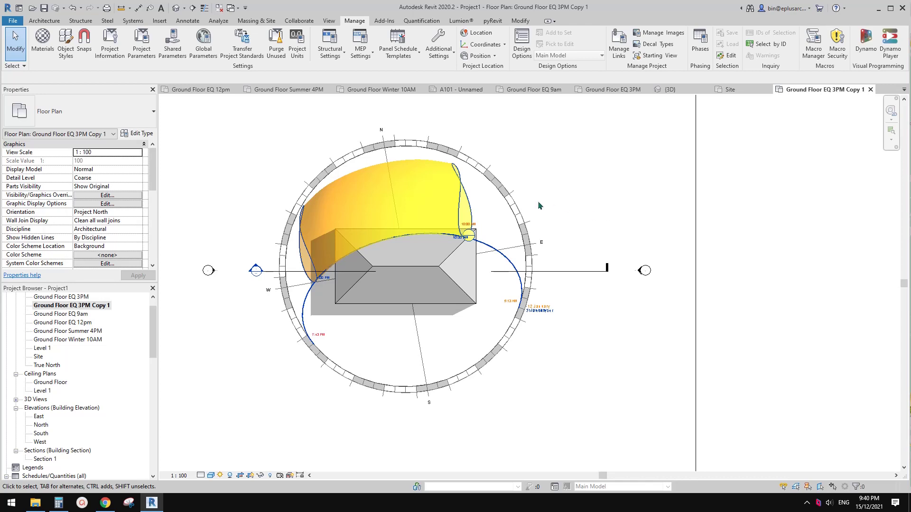
- Examine the sun path, its display options and the cast shadows around the building in the Ground Floor EQ 3PM Copy 1 plan
scroll(534, 205, up, 1)
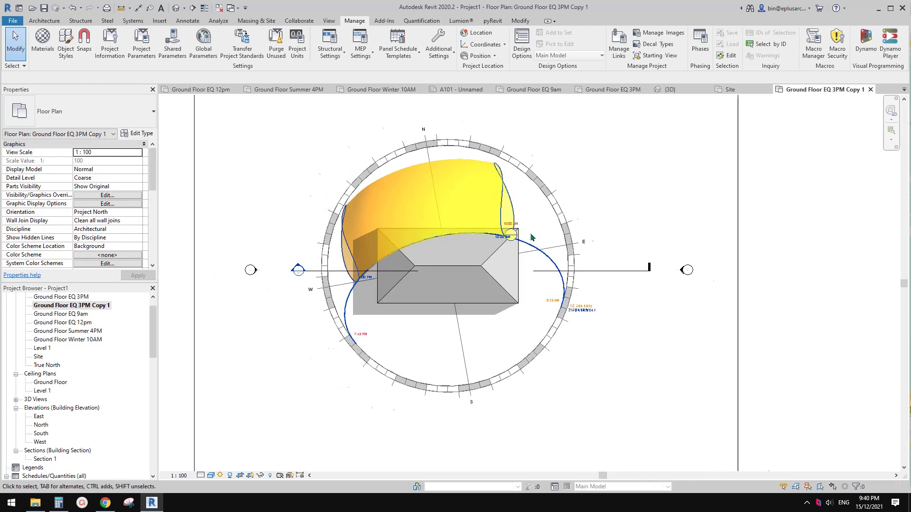
scroll(543, 254, up, 1)
middle_drag(539, 269, 539, 284)
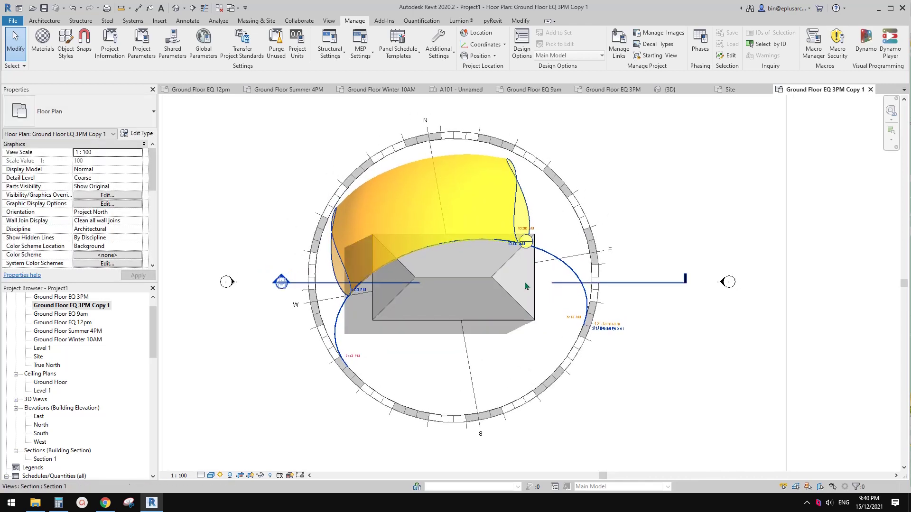
click(221, 476)
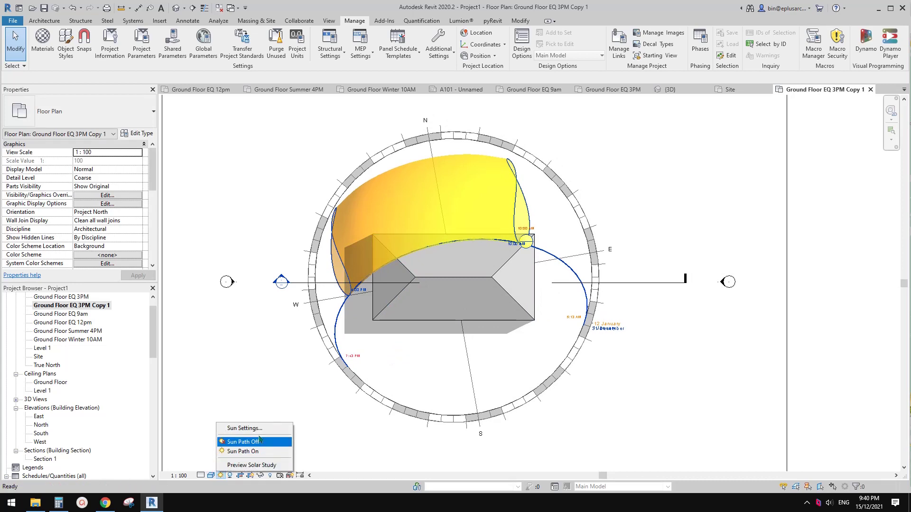
click(251, 227)
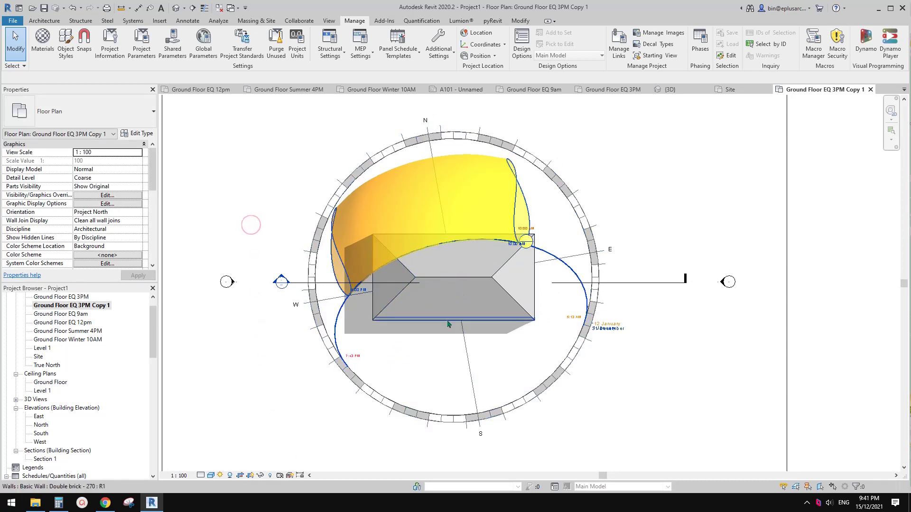
middle_drag(500, 350, 494, 350)
scroll(522, 332, up, 2)
scroll(462, 321, down, 1)
click(463, 320)
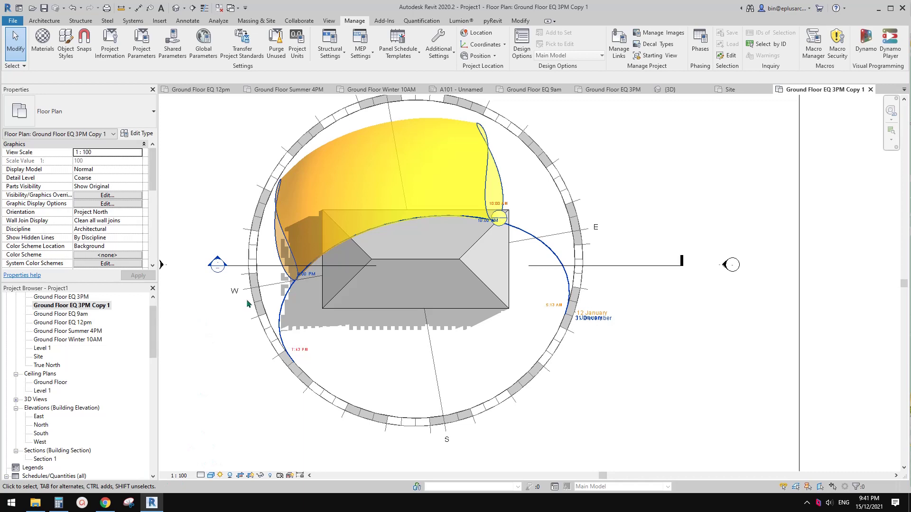
- Find sheet A101 - Unnamed among the project's sheets and open it
scroll(153, 340, down, 4)
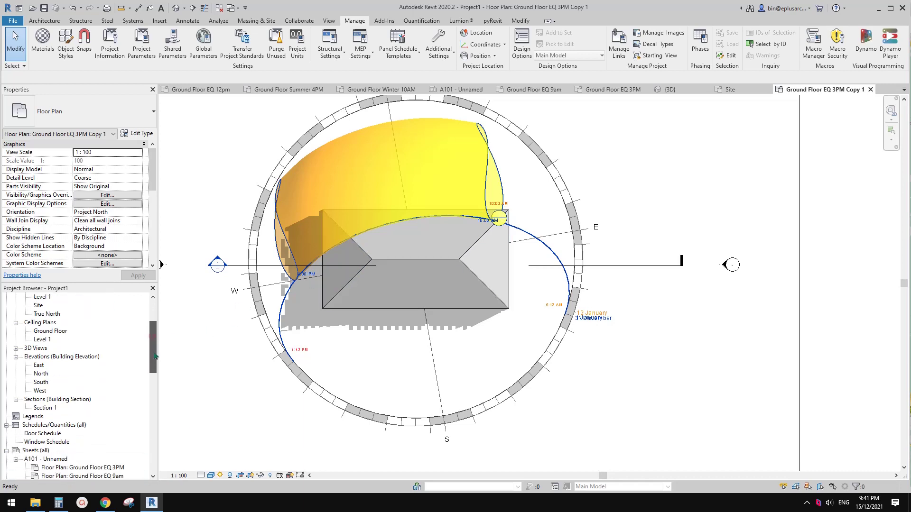
scroll(65, 423, down, 1)
scroll(66, 423, down, 2)
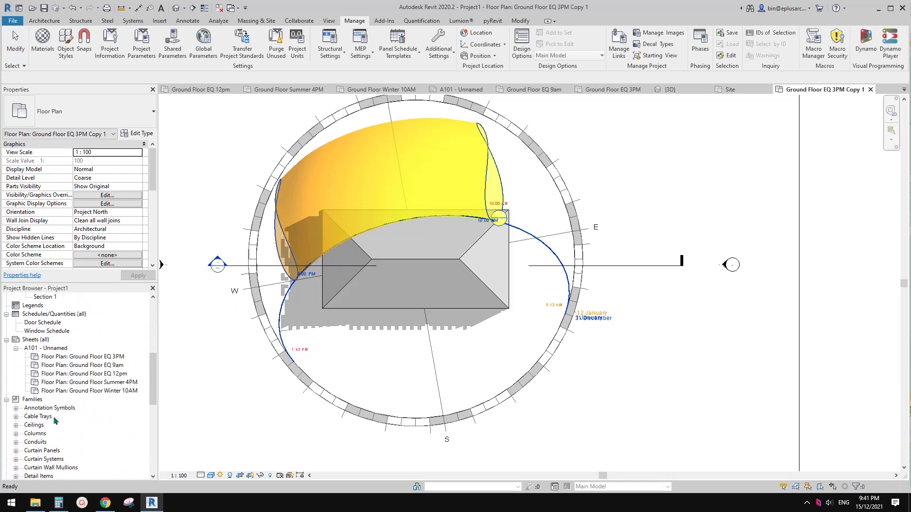
scroll(55, 421, up, 2)
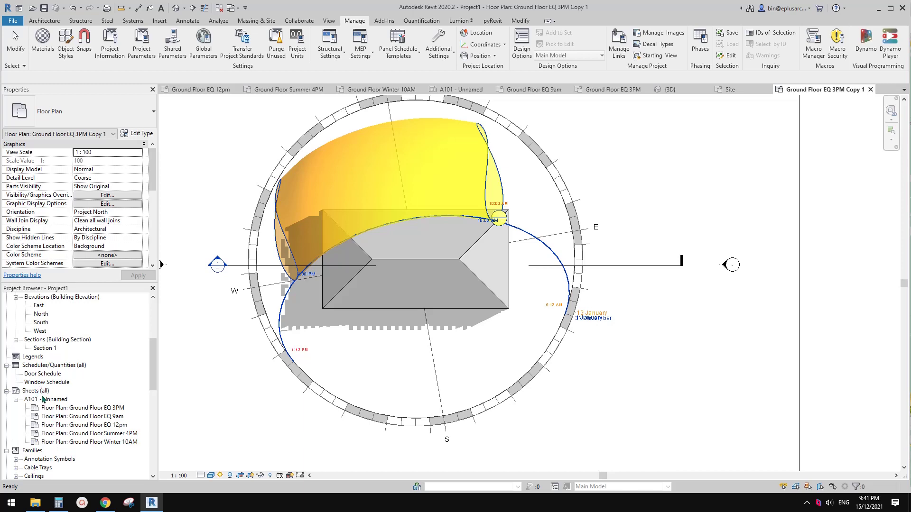
double_click(44, 400)
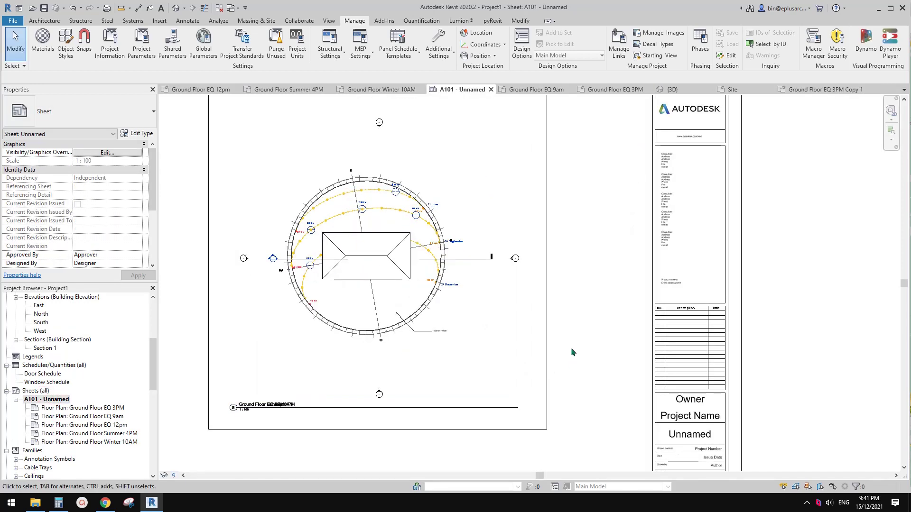
- Examine the overlaid sun paths, time markers, dates and building shadows in the shadow diagram on sheet A101
scroll(572, 352, up, 4)
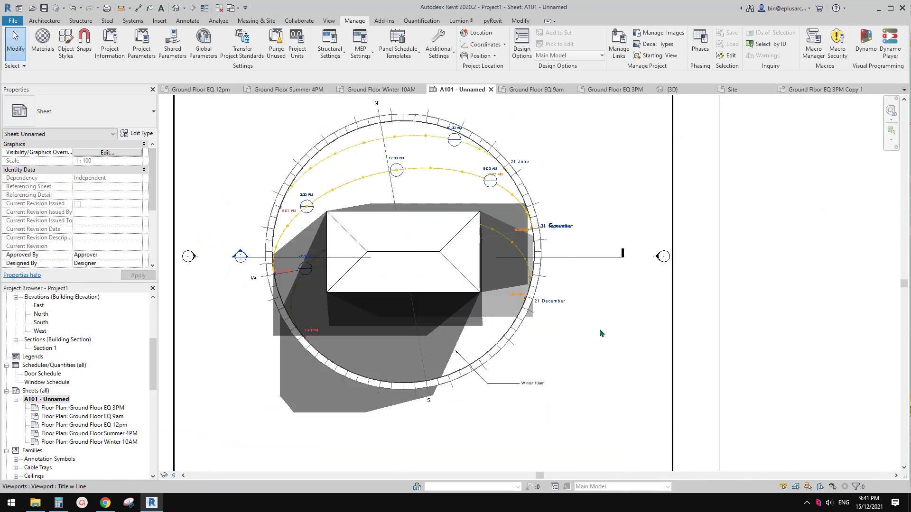
scroll(566, 322, down, 2)
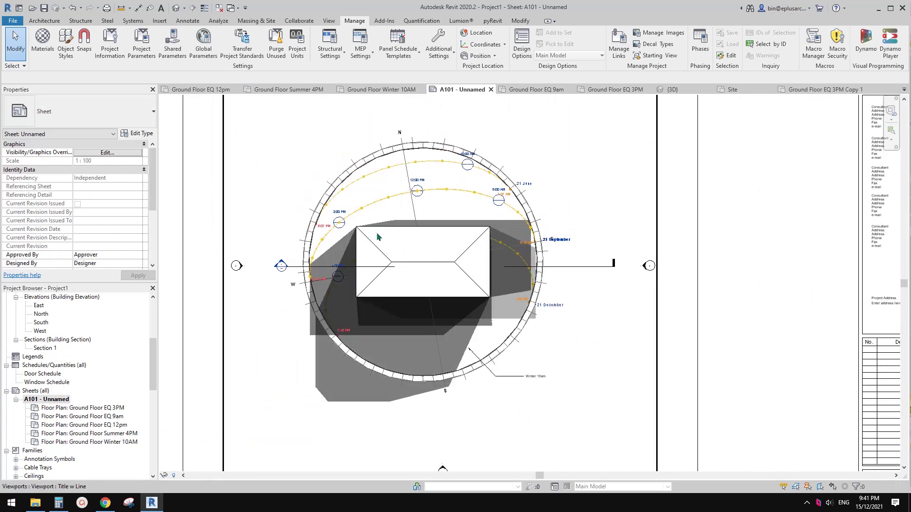
scroll(477, 238, up, 2)
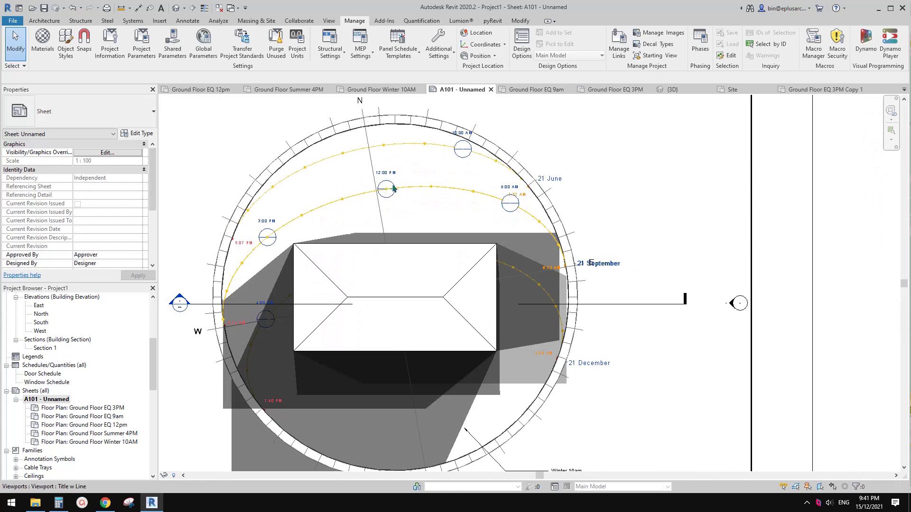
scroll(474, 190, up, 2)
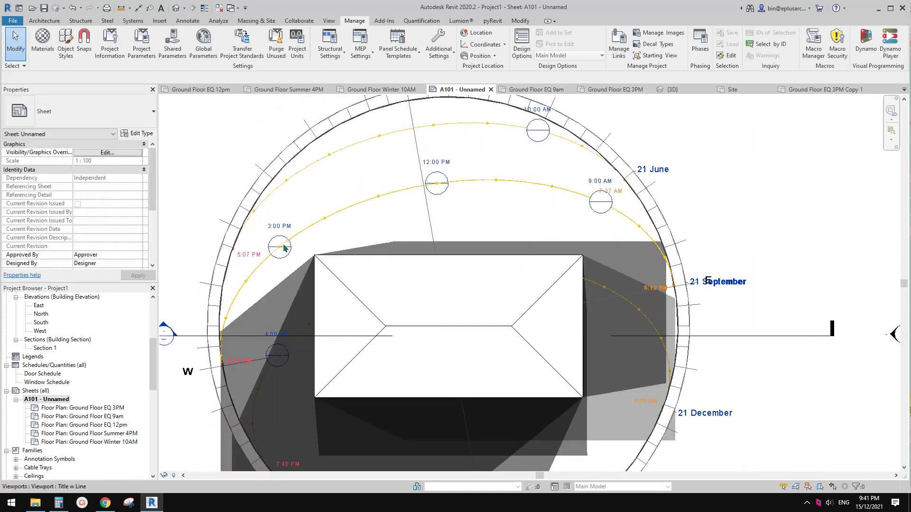
middle_drag(600, 200, 592, 201)
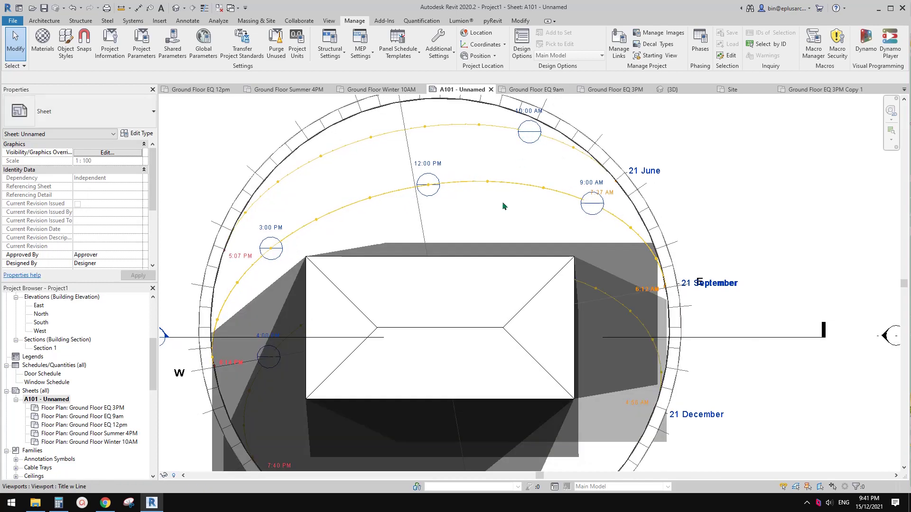
middle_drag(504, 206, 548, 130)
middle_drag(403, 297, 342, 193)
scroll(479, 228, down, 1)
middle_drag(479, 227, 434, 234)
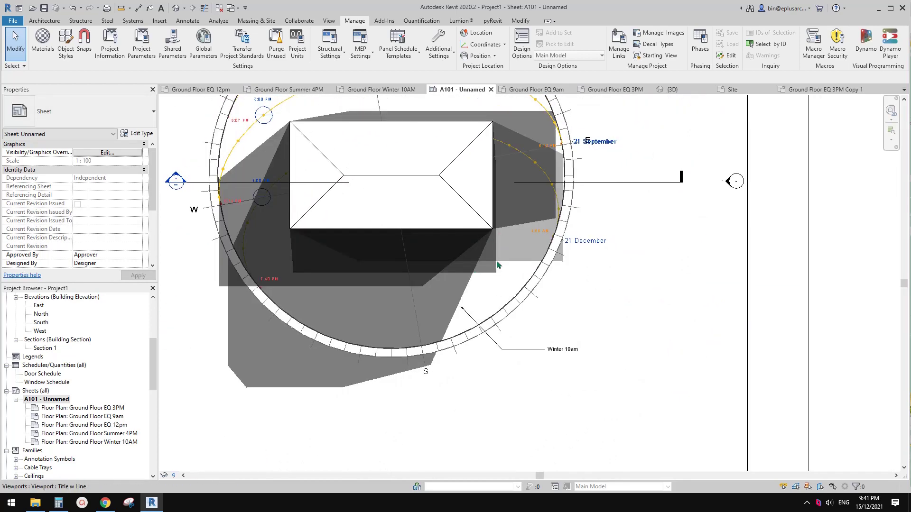
scroll(674, 245, down, 3)
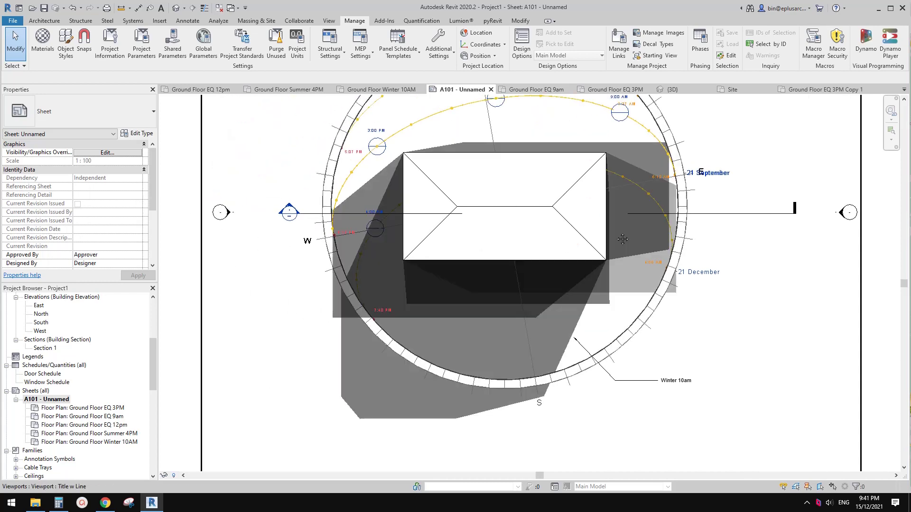
scroll(629, 248, down, 2)
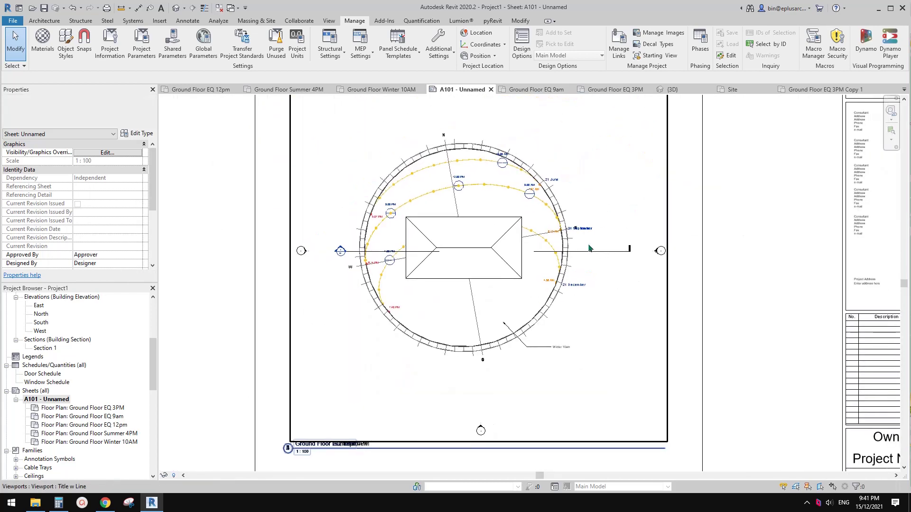
middle_drag(608, 204, 602, 208)
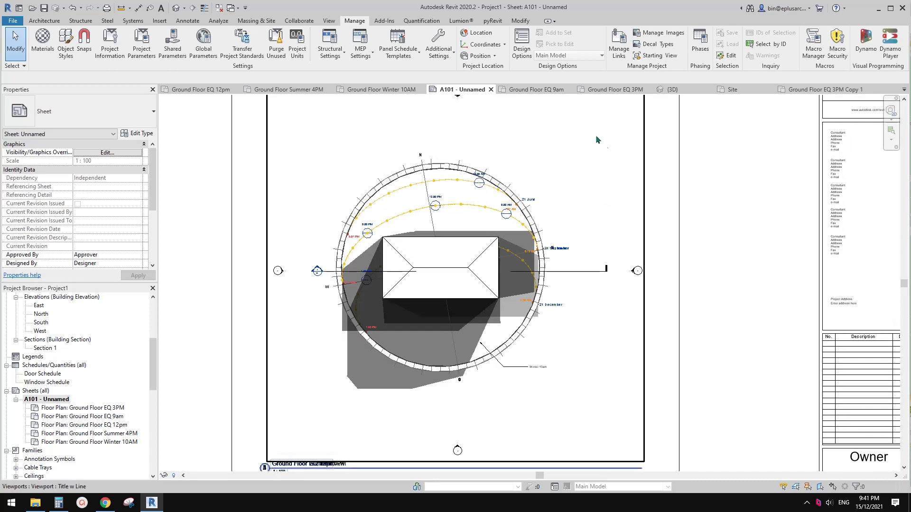
middle_drag(537, 219, 464, 217)
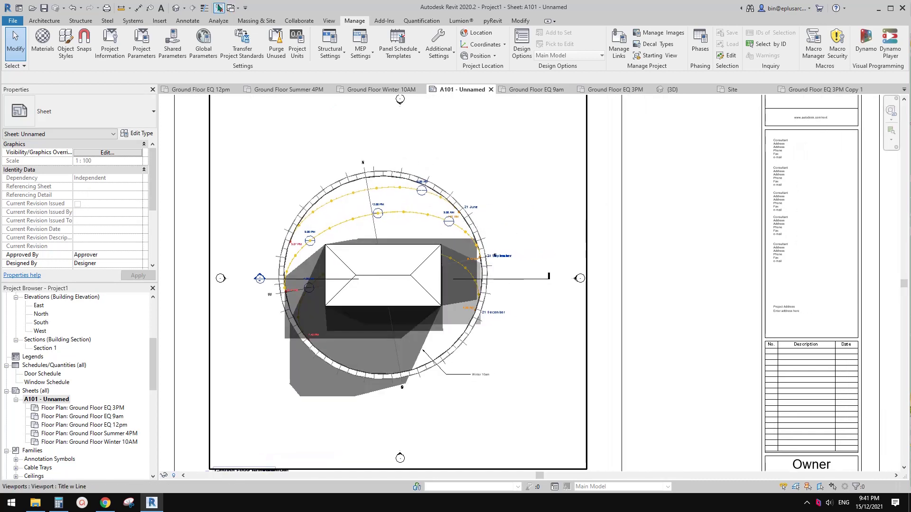
- Close the inactive views and sheet A101, and close Project1 without saving its changes
click(219, 7)
click(223, 89)
click(476, 252)
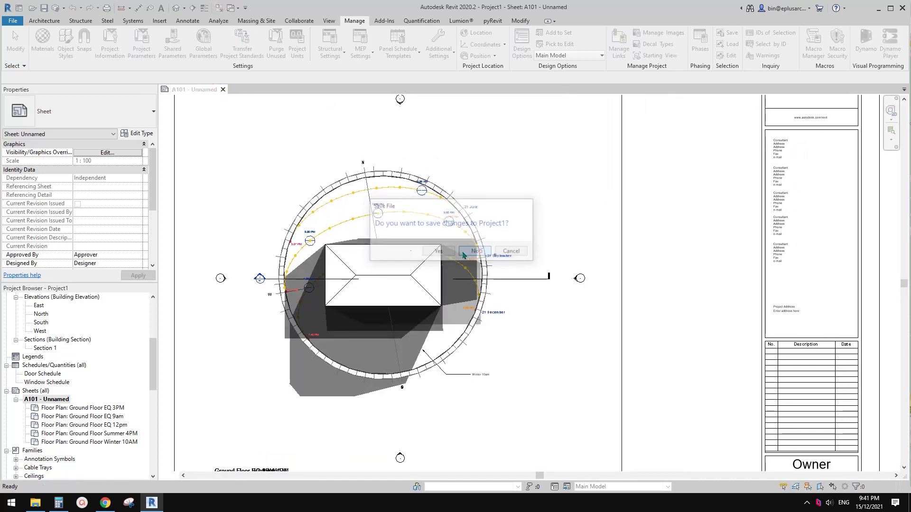
- Create a new project, choosing a different template file from the preselected Construction Template
click(75, 115)
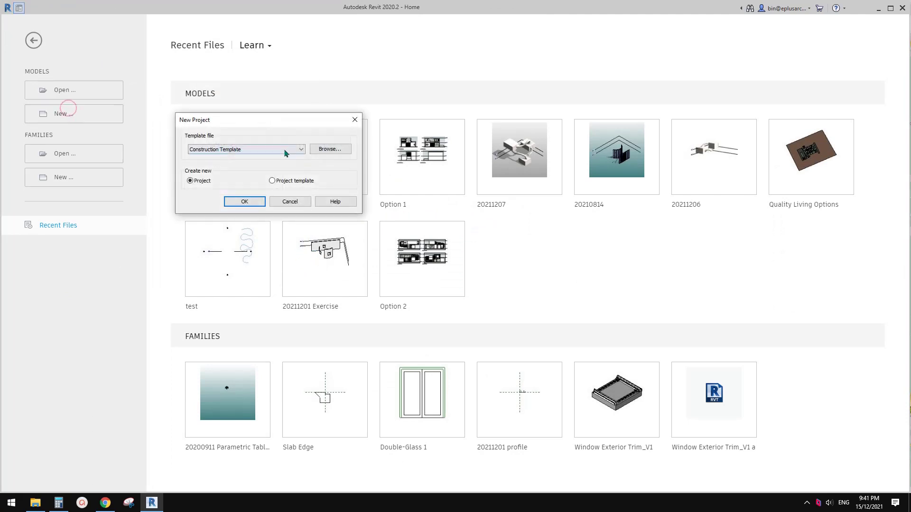
click(266, 149)
click(224, 168)
click(251, 200)
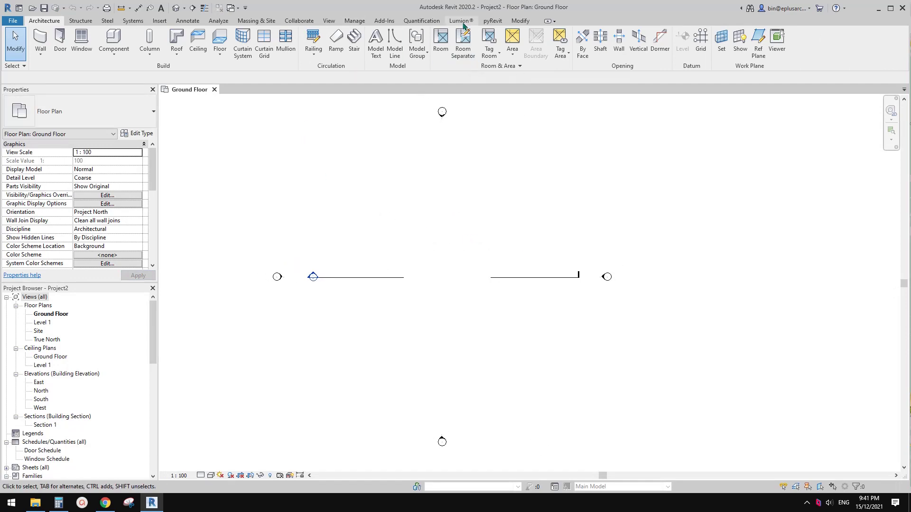
- Set the project location to Canberra, Australia using the Internet Mapping Service
click(358, 22)
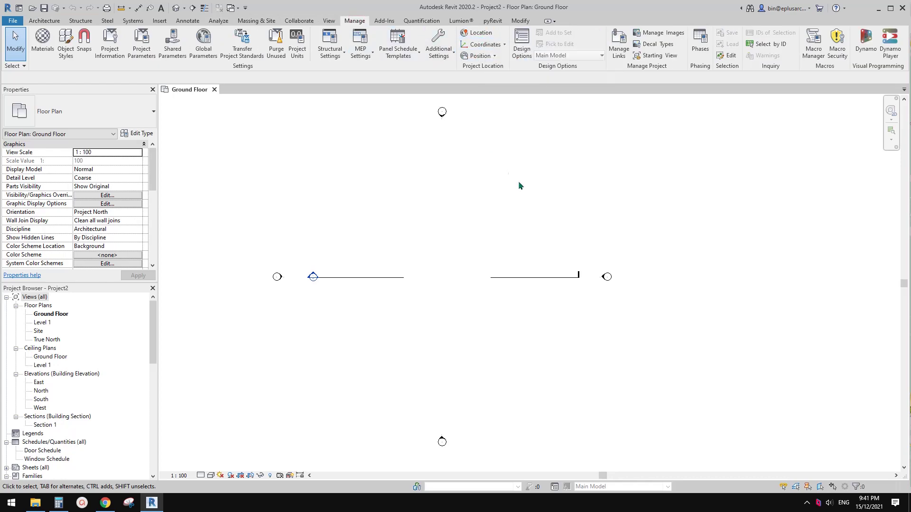
click(479, 35)
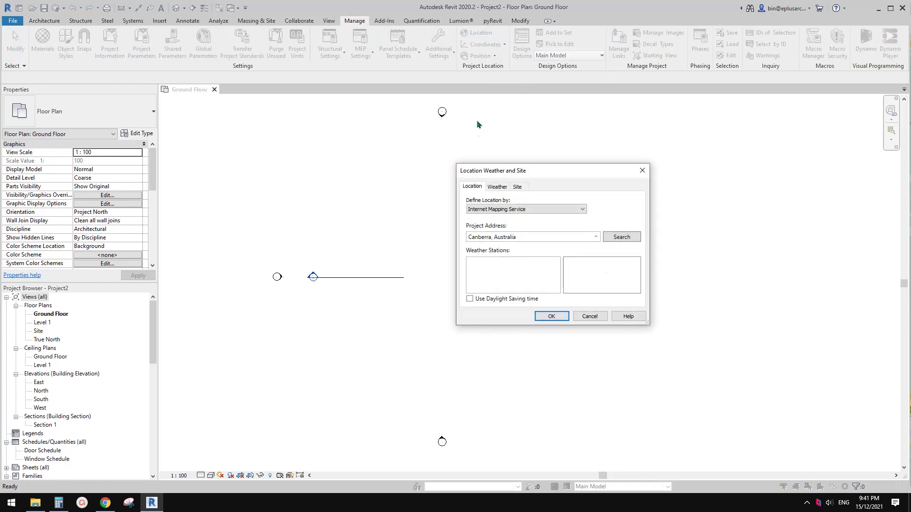
mouse_move(551, 172)
mouse_down()
mouse_move(487, 173)
mouse_move(548, 172)
mouse_move(537, 180)
mouse_up()
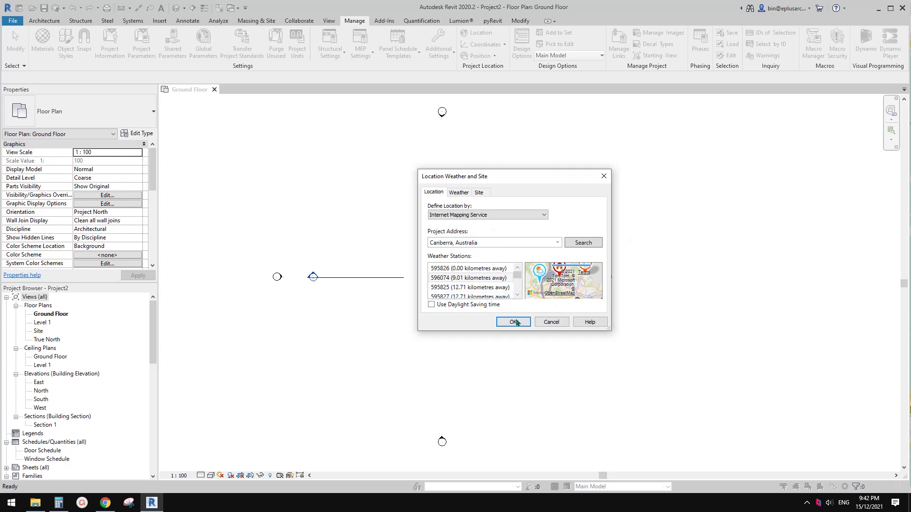
click(515, 322)
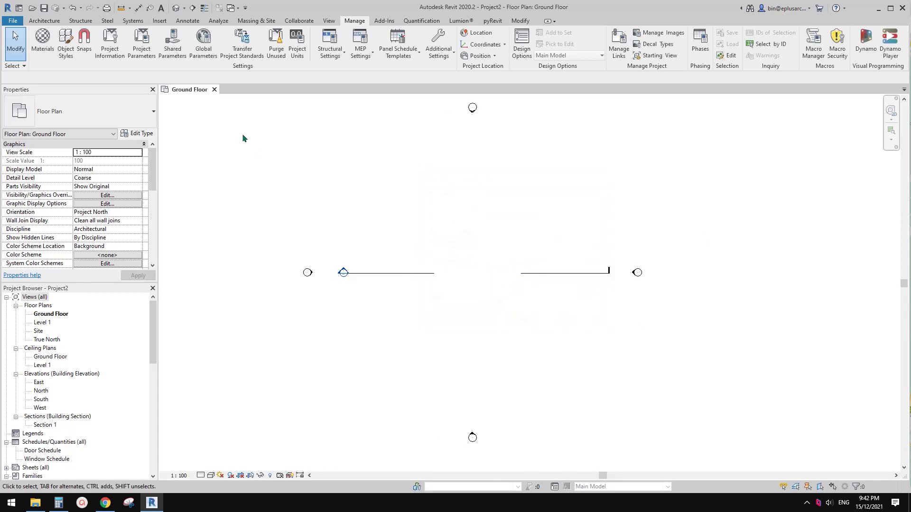
- Draw a rectangle of Double brick - 270 walls, about 13000 by 8000 mm, with 8000 mm unconnected height on the Ground Floor
key(w)
key(a)
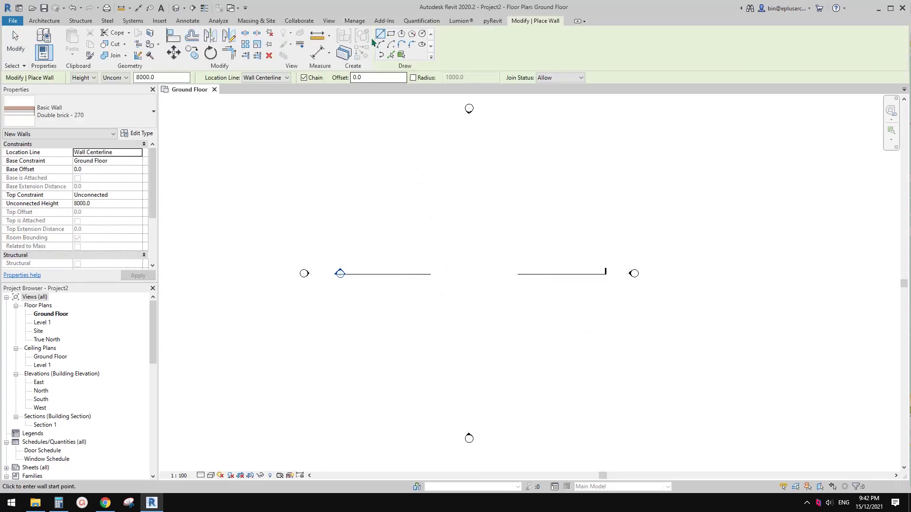
click(390, 33)
click(436, 252)
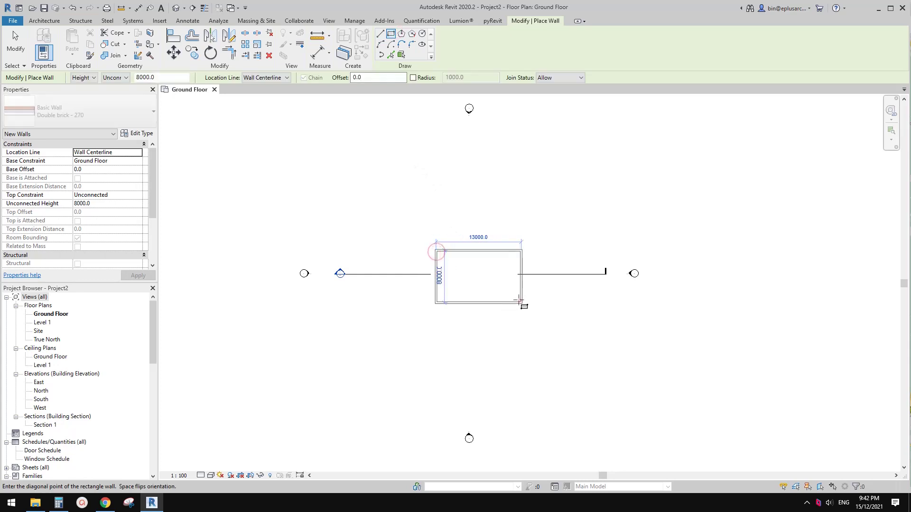
click(523, 304)
key(Escape)
key(Escape)
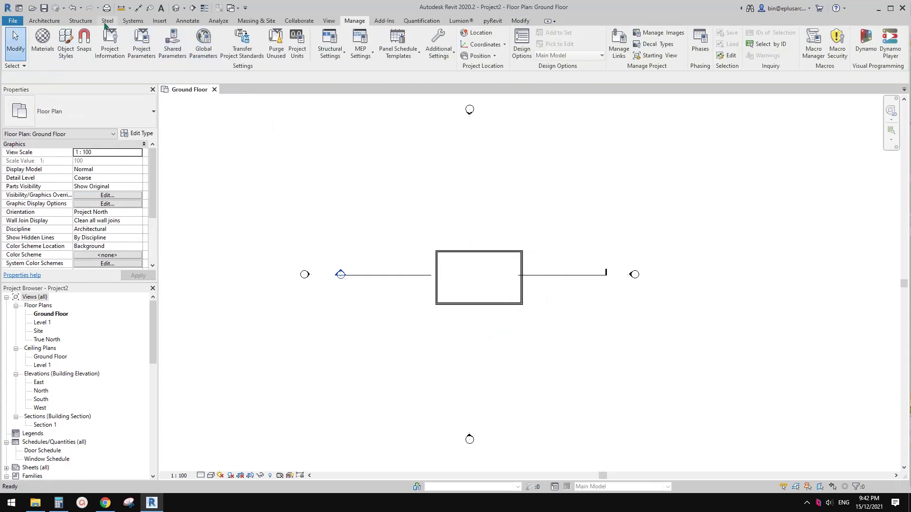
- Create a footprint roof on Level 1 from the four walls with 30° slopes and no overhang, and attach the walls to it
click(45, 20)
click(178, 46)
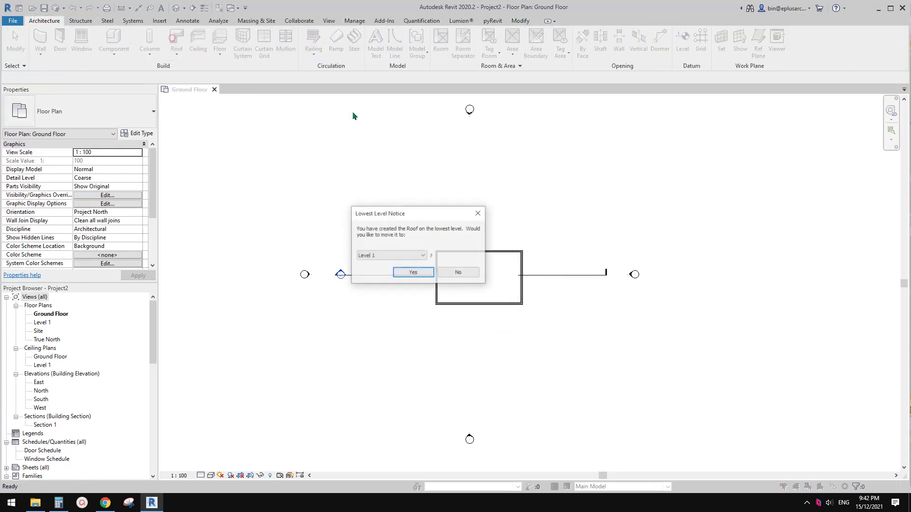
click(422, 271)
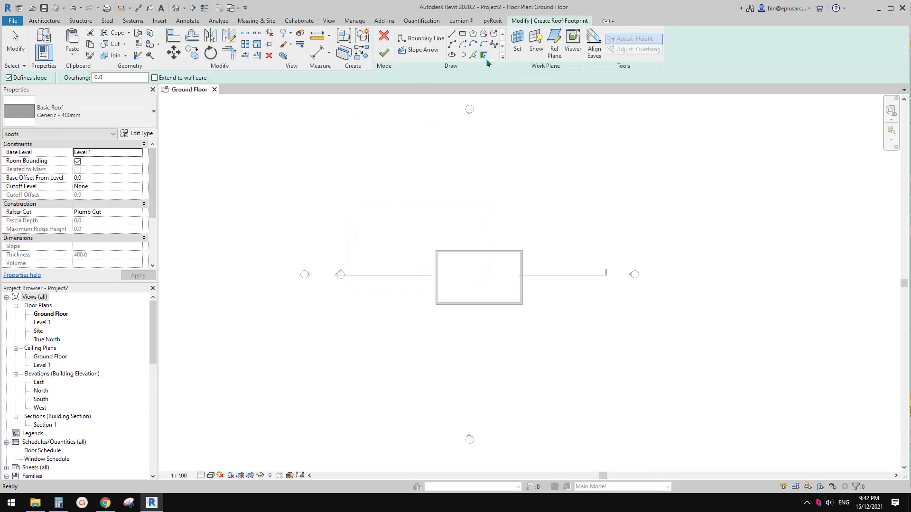
key(Tab)
click(503, 251)
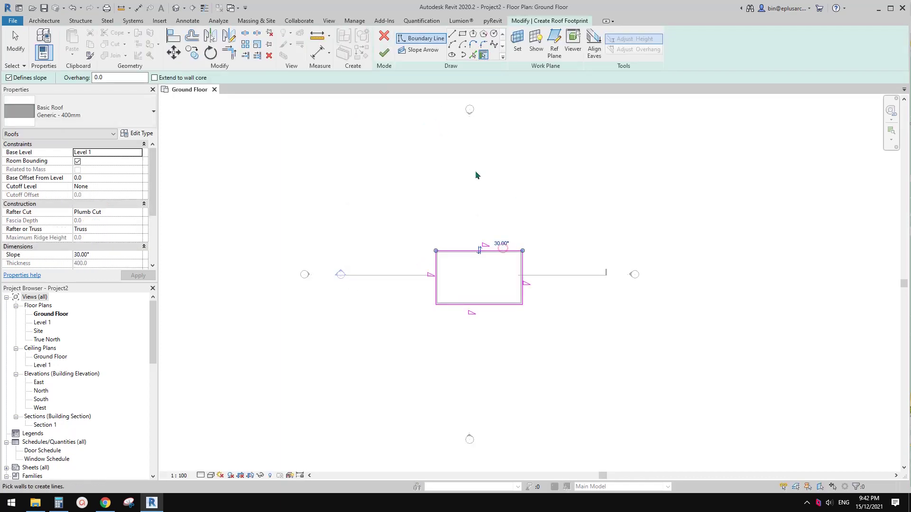
click(384, 52)
click(482, 252)
click(503, 231)
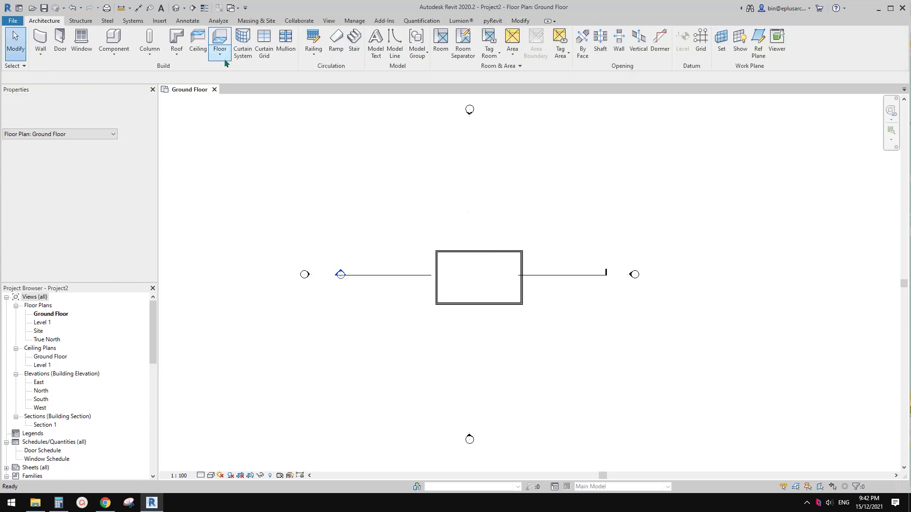
- Inspect the roofed building in the default 3D view and open the Site floor plan
click(176, 7)
shift+middle_drag(537, 311, 560, 283)
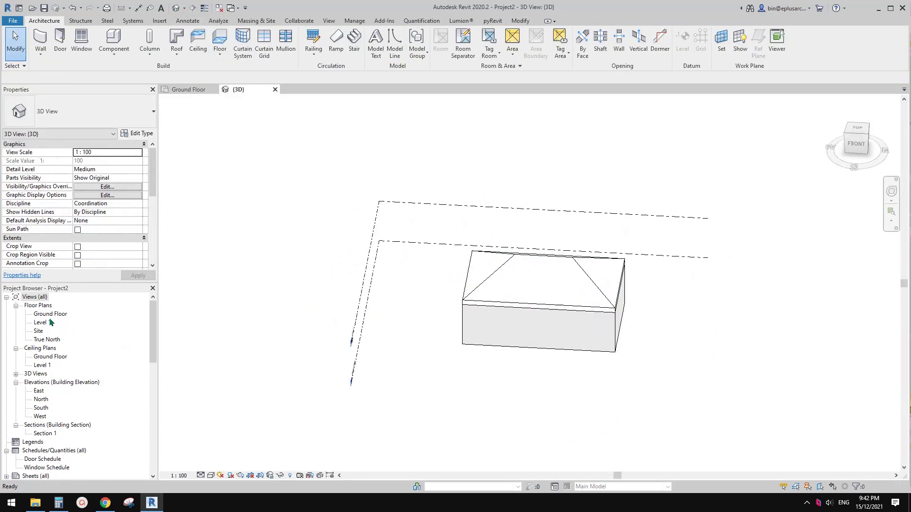
double_click(41, 334)
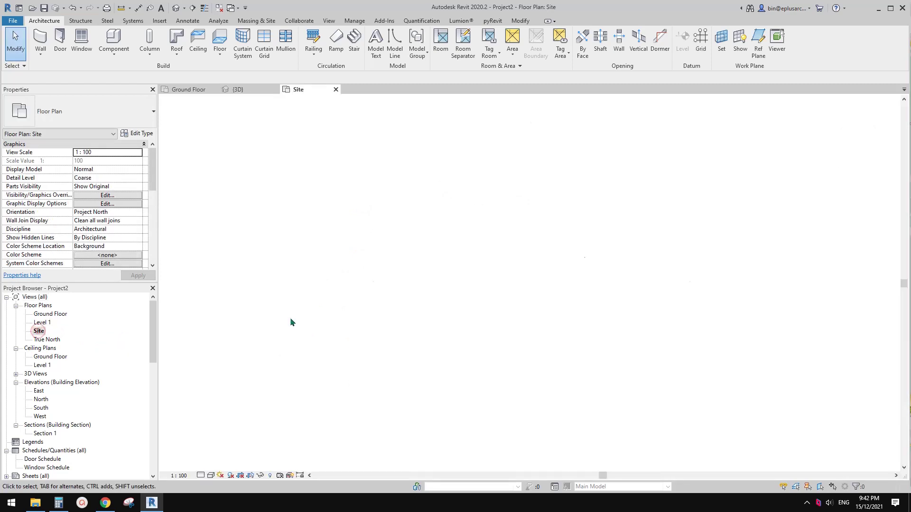
- Review the primary range and view depth settings in the Site plan's view range
click(152, 209)
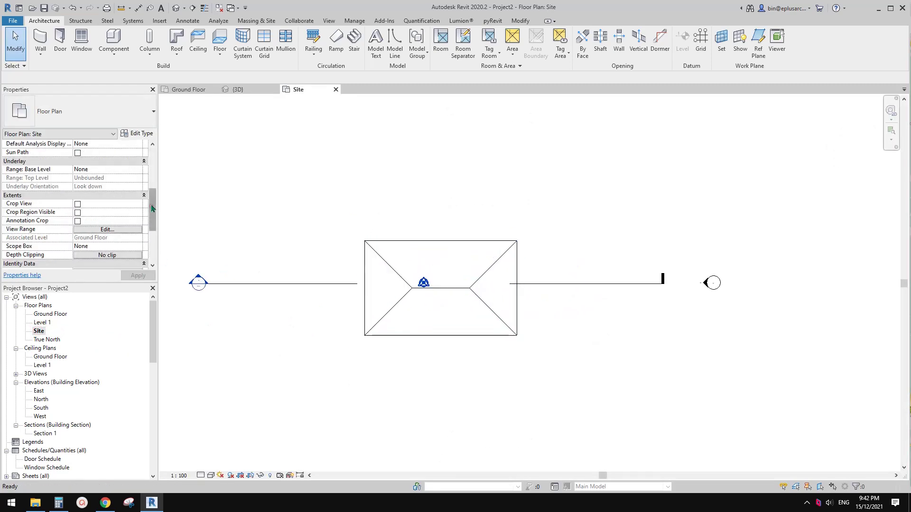
click(107, 204)
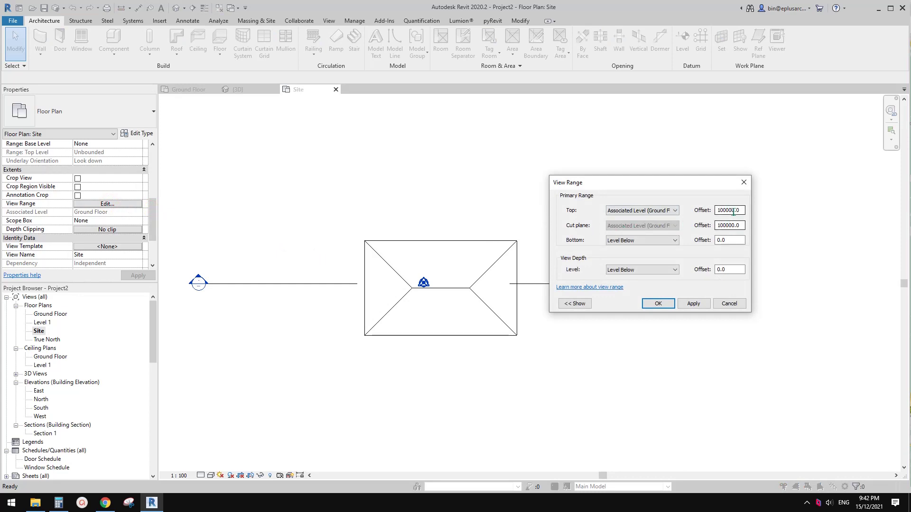
click(659, 304)
scroll(441, 237, down, 2)
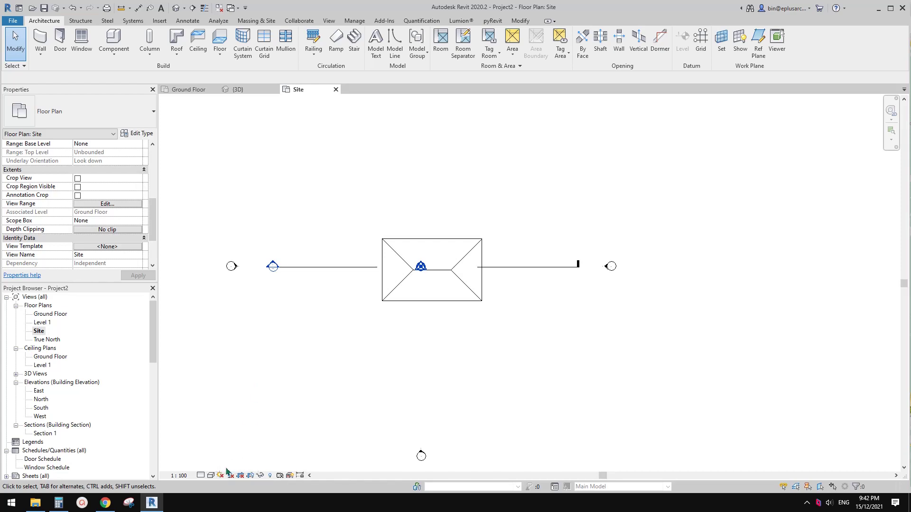
- Turn on the sun path in the Site plan, using the specified project location, date and time
click(221, 476)
click(243, 465)
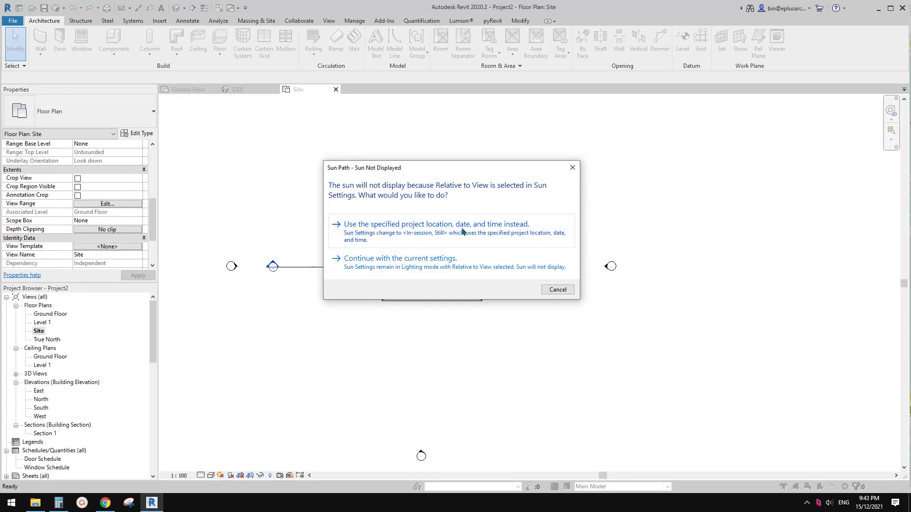
click(412, 231)
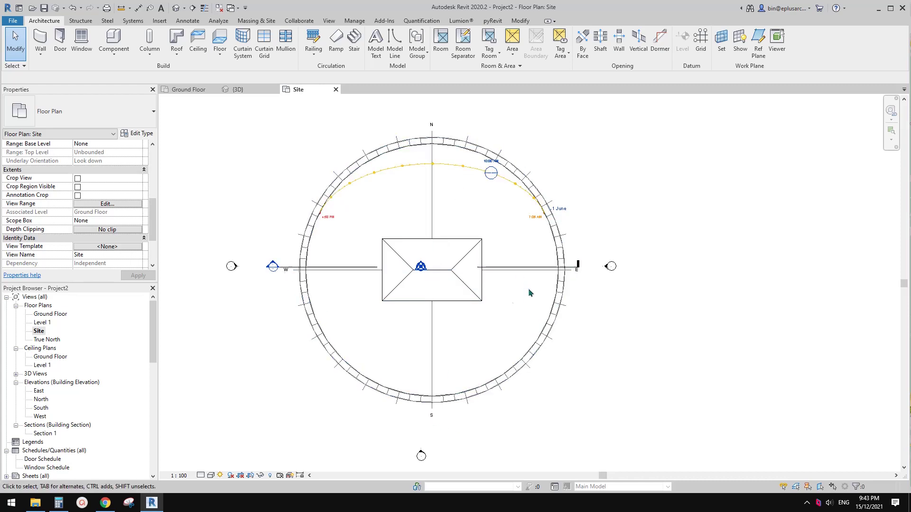
- Examine the sun path around the building, including its date label, sun position and sunrise and sunset times
scroll(470, 210, up, 1)
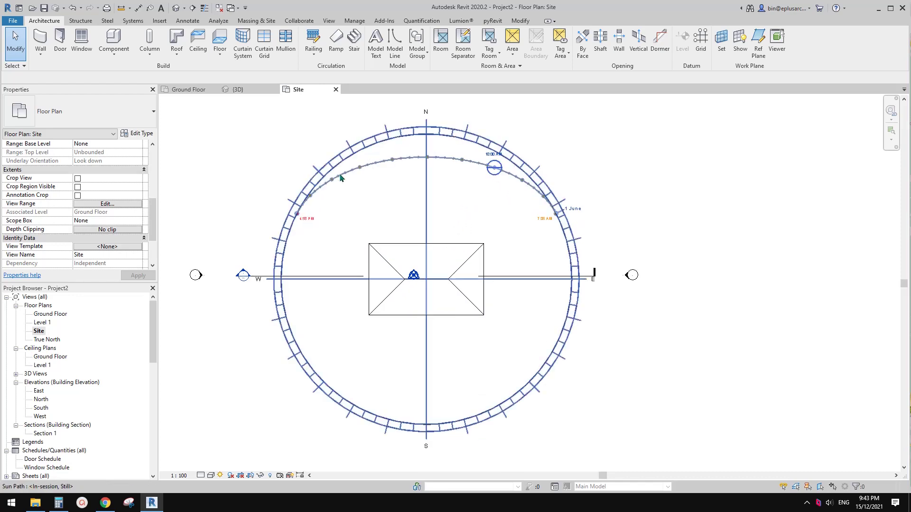
click(513, 179)
scroll(513, 179, up, 2)
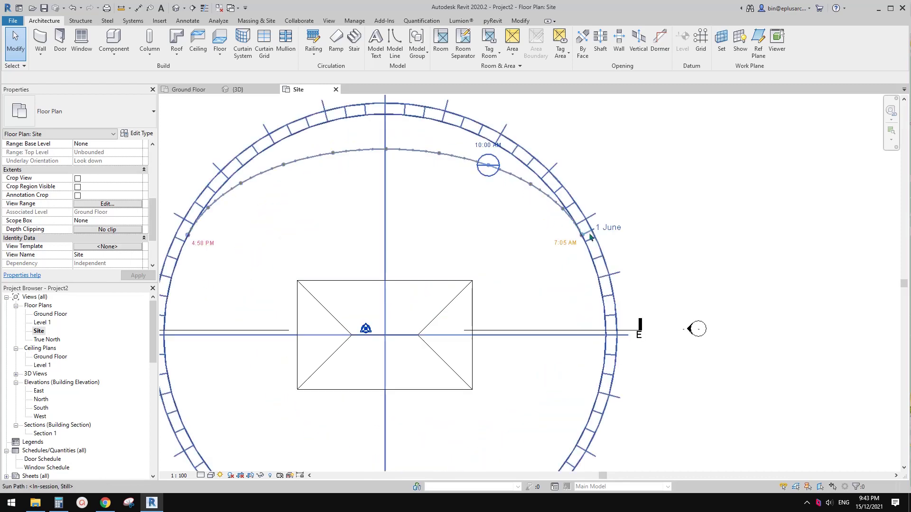
scroll(618, 236, up, 2)
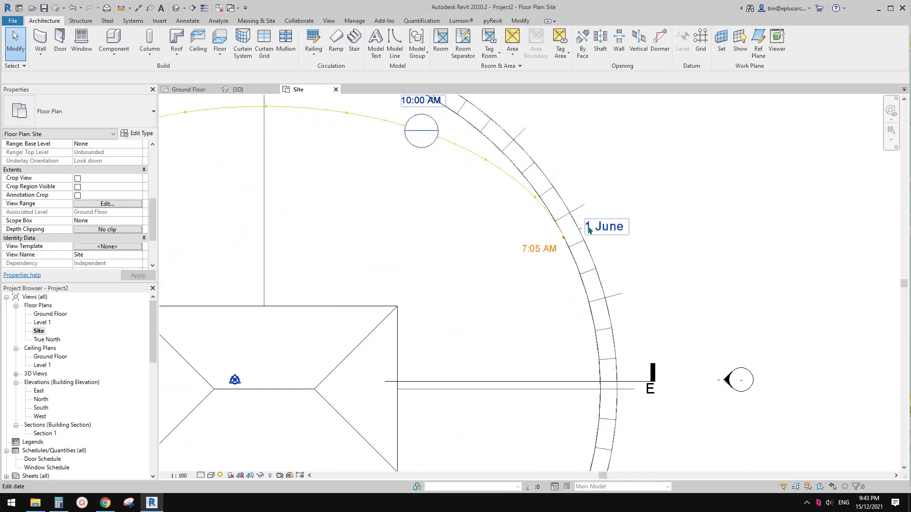
scroll(573, 319, down, 2)
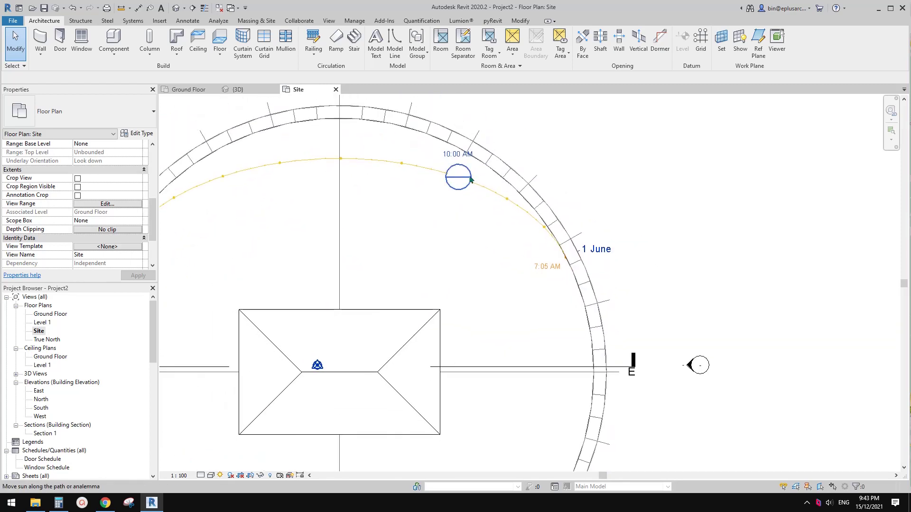
scroll(427, 223, down, 4)
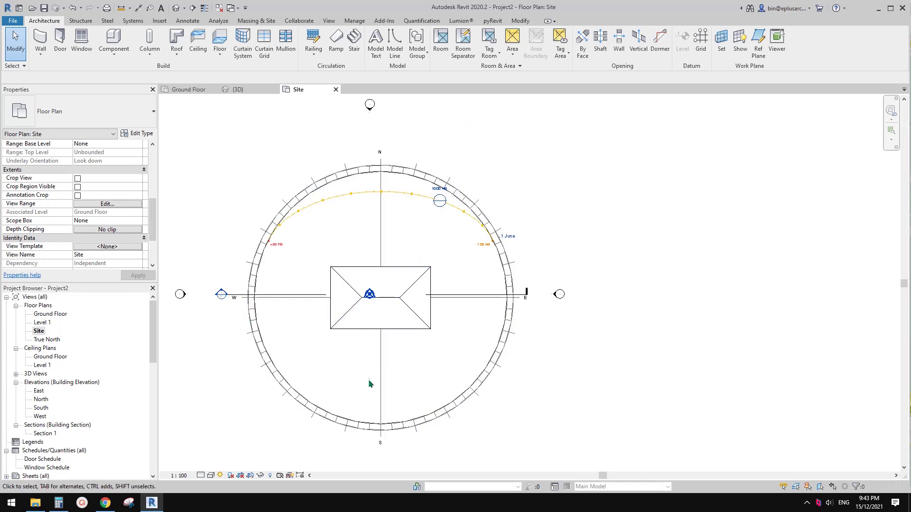
middle_drag(362, 322, 389, 291)
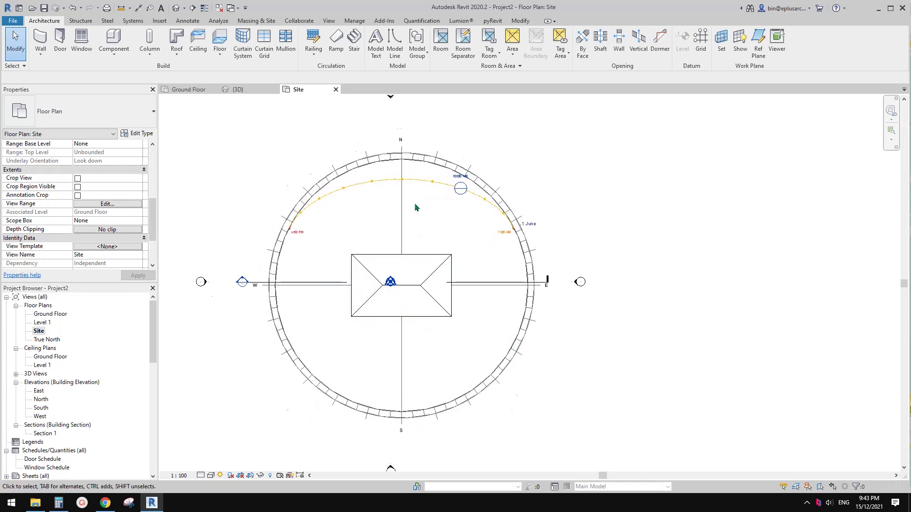
scroll(414, 203, up, 2)
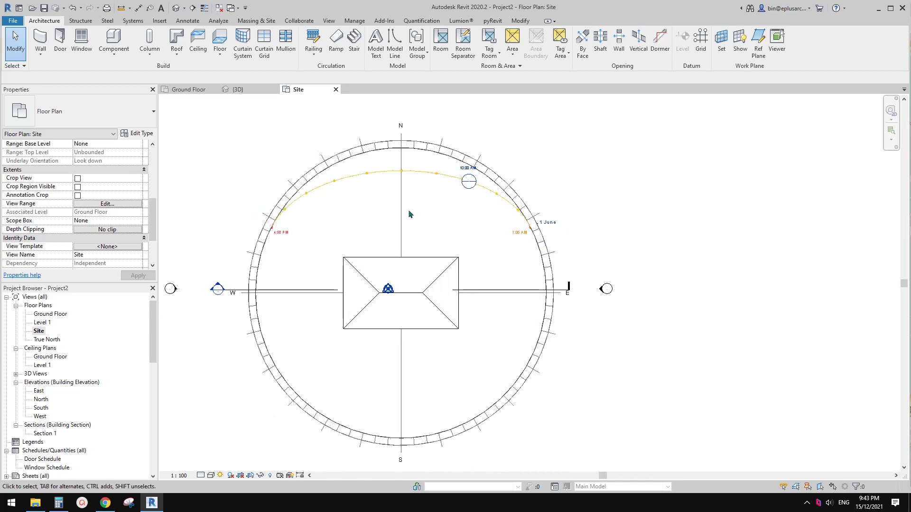
middle_drag(408, 211, 409, 214)
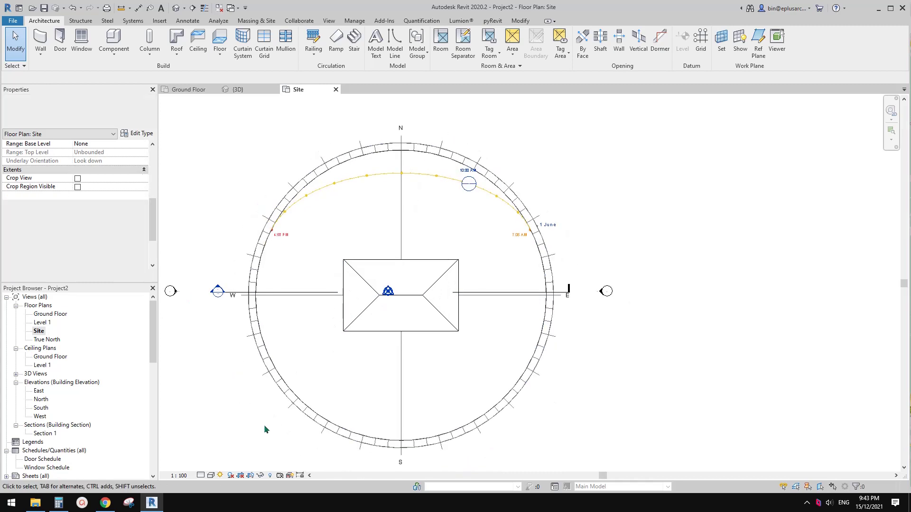
- Open the sun settings and review the location, date and time of the Still solar study
click(220, 476)
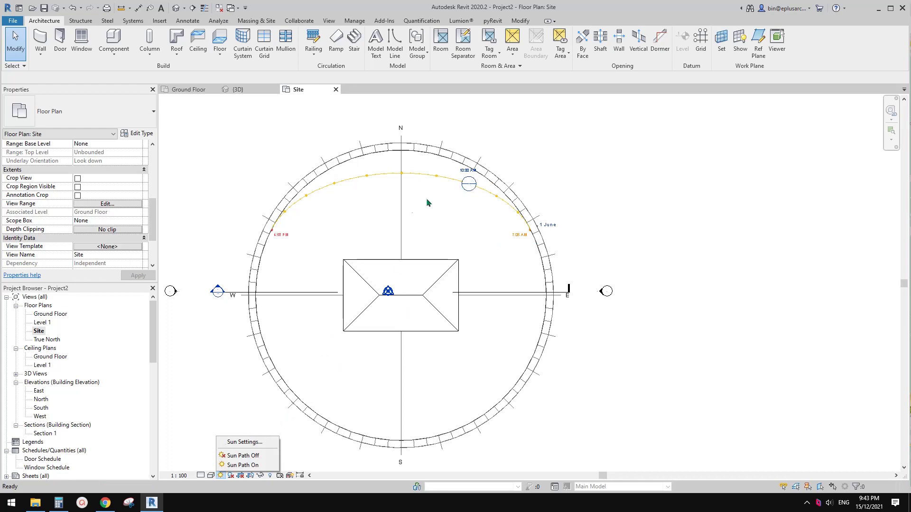
click(237, 442)
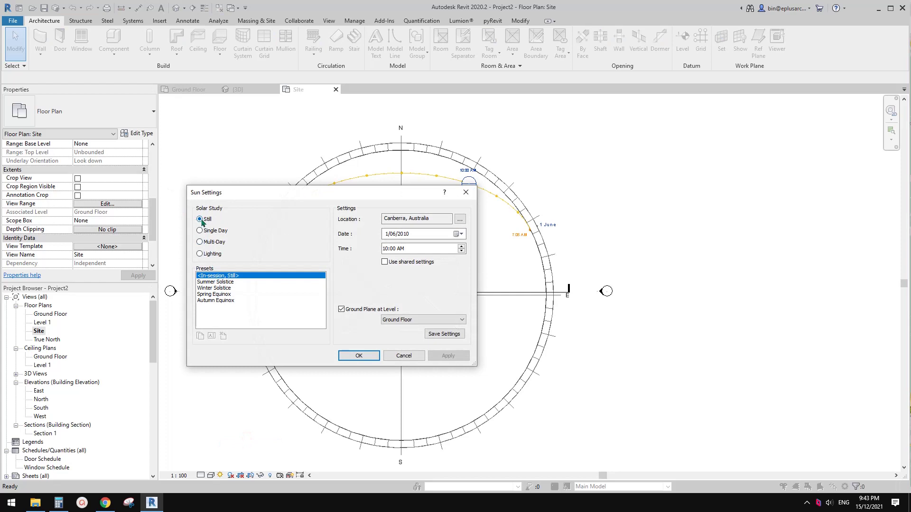
drag(282, 196, 244, 241)
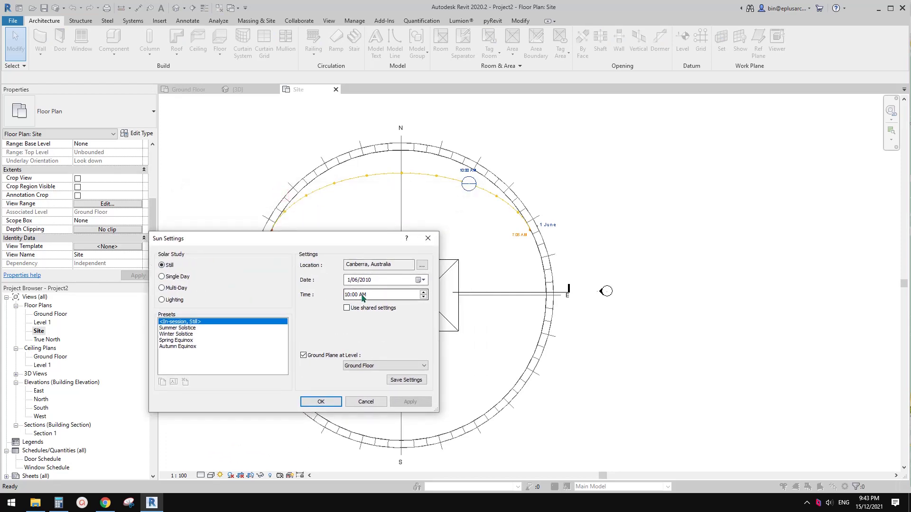
click(353, 295)
click(359, 281)
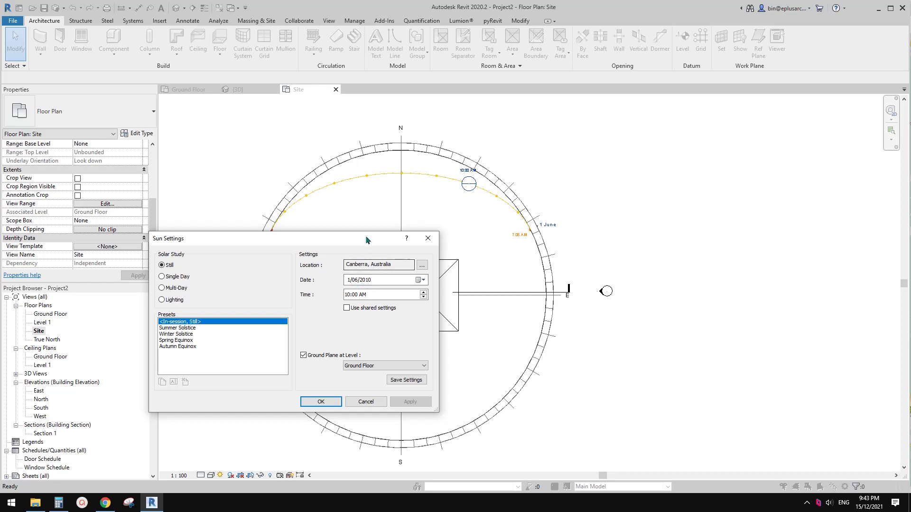
drag(365, 236, 365, 243)
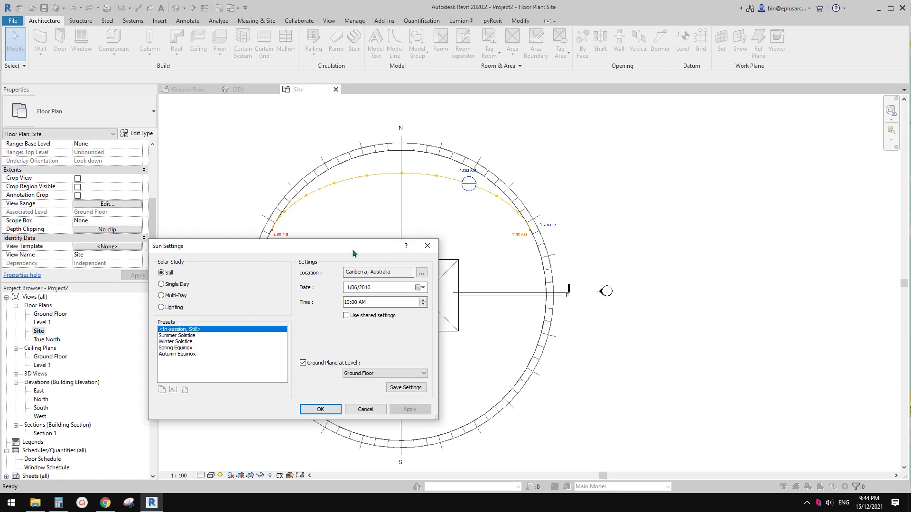
drag(352, 248, 502, 213)
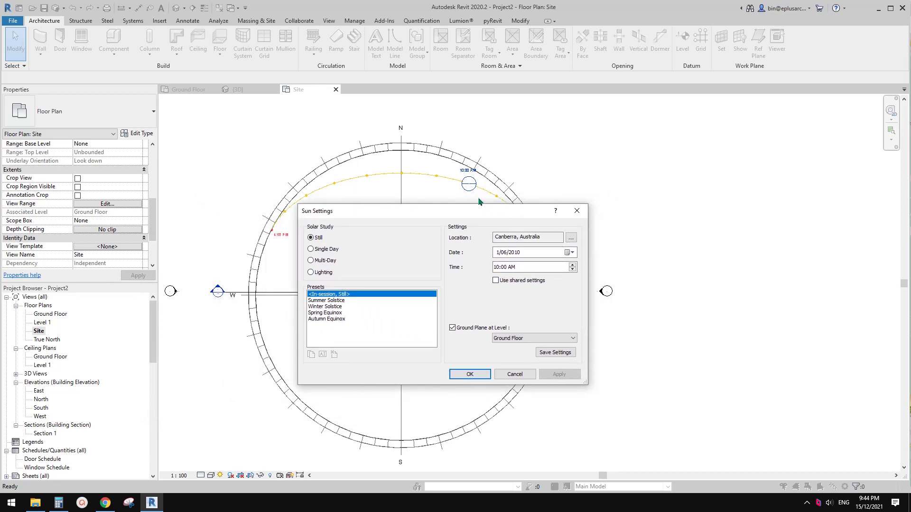
drag(465, 212, 443, 219)
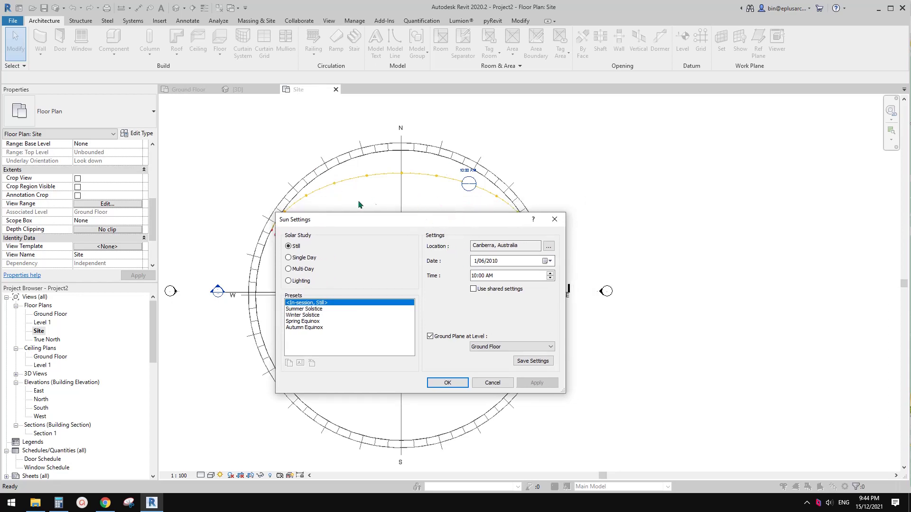
drag(421, 219, 422, 221)
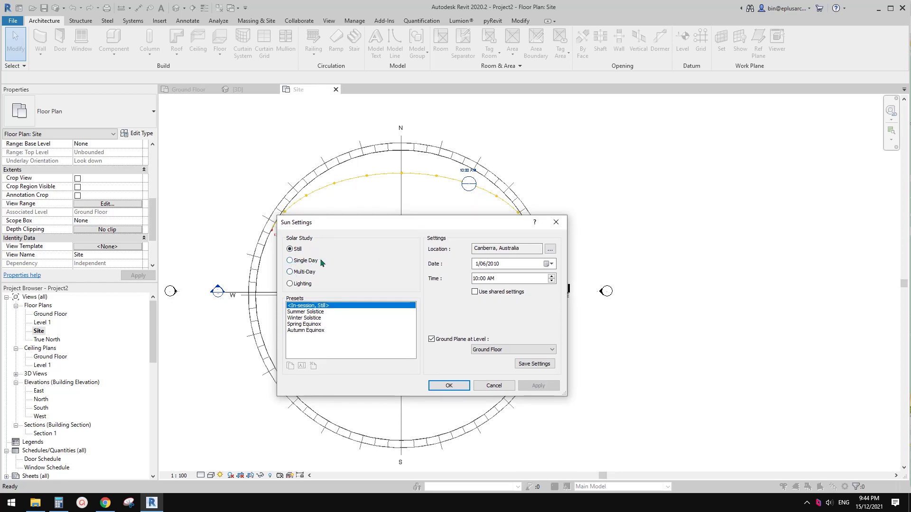
- Set the solar study to Multi-Day with the Summer Solar Study preset and display the Site plan in the Shaded visual style
click(290, 261)
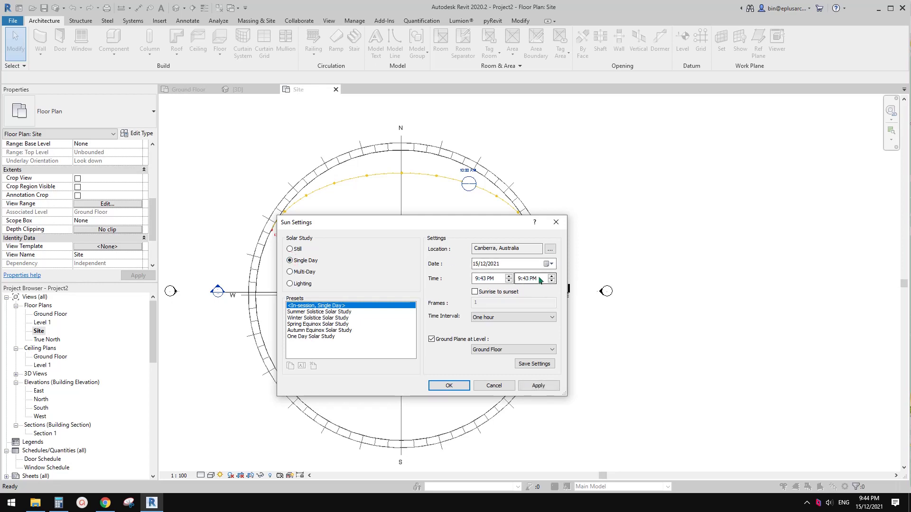
click(290, 273)
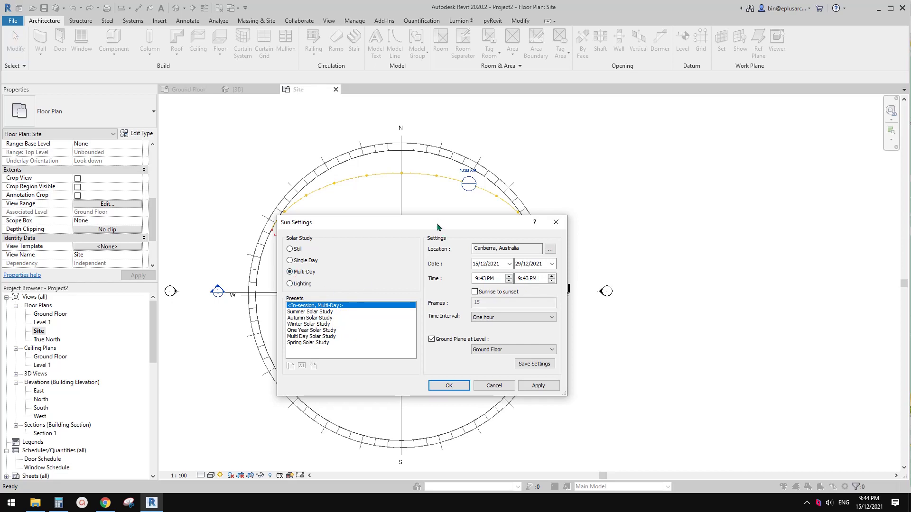
drag(437, 223, 448, 235)
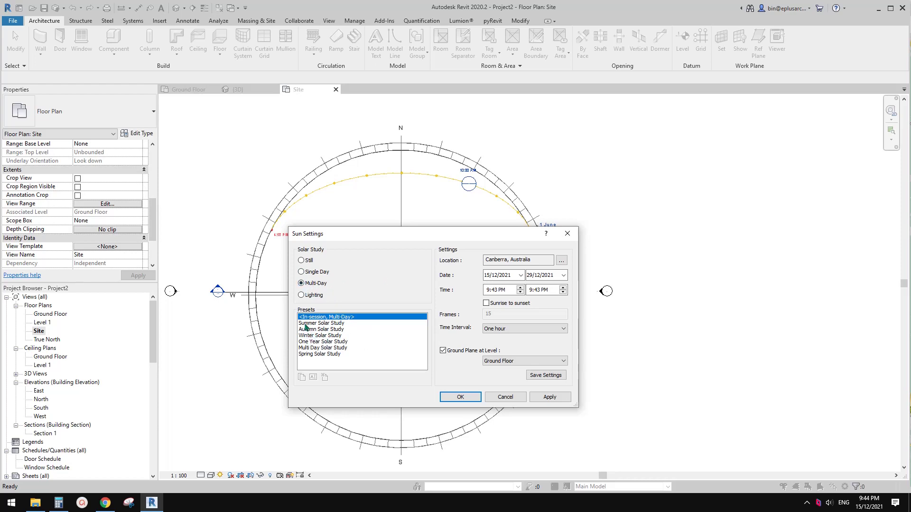
click(463, 397)
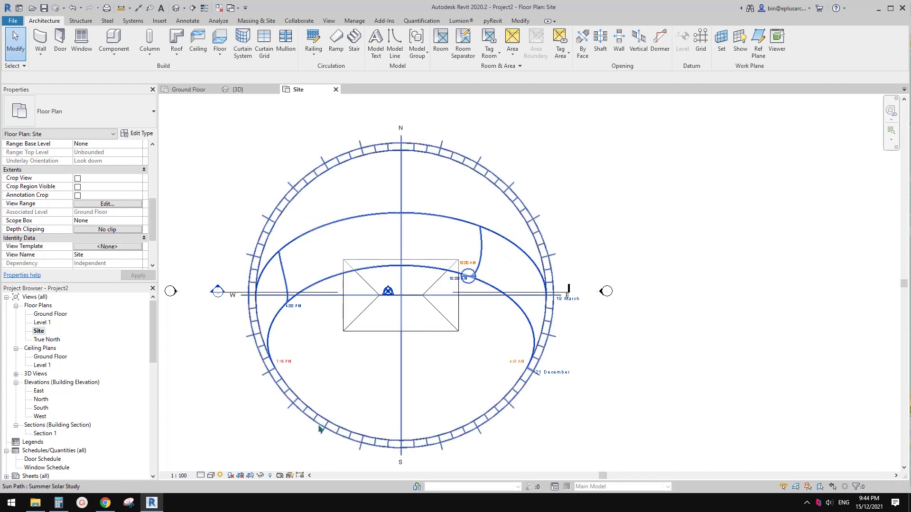
click(210, 476)
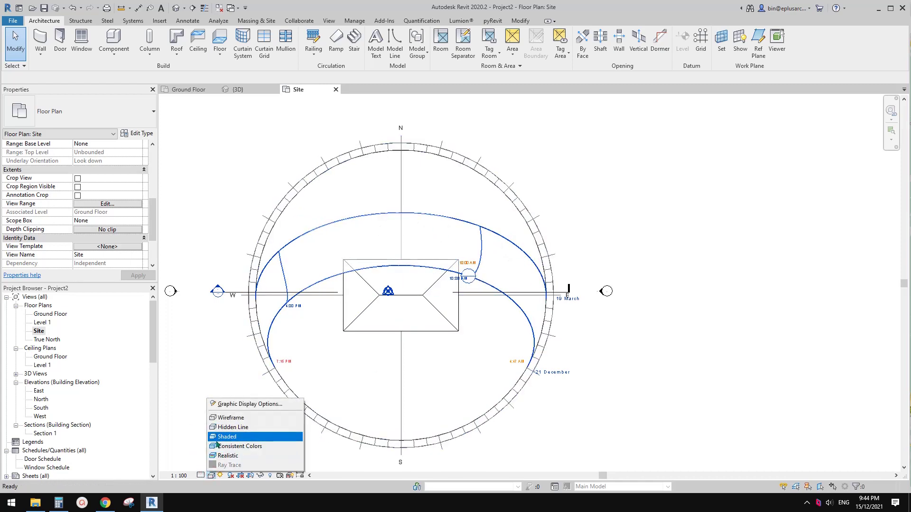
click(227, 436)
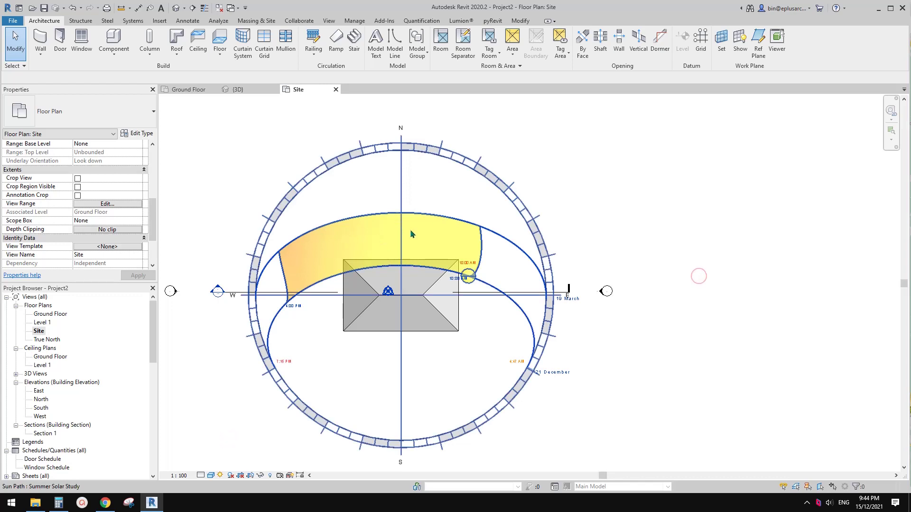
- Examine the multi-day sun path's time boundaries and date range around the shaded building
click(296, 274)
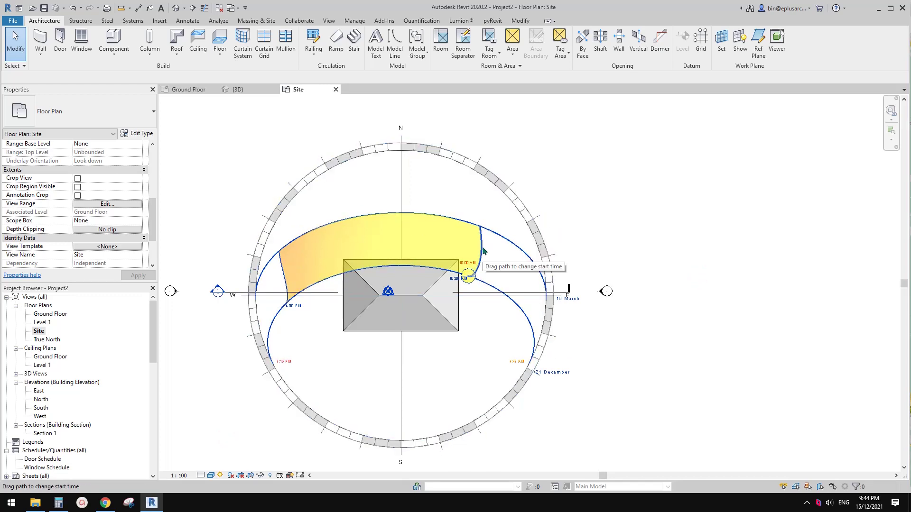
click(623, 229)
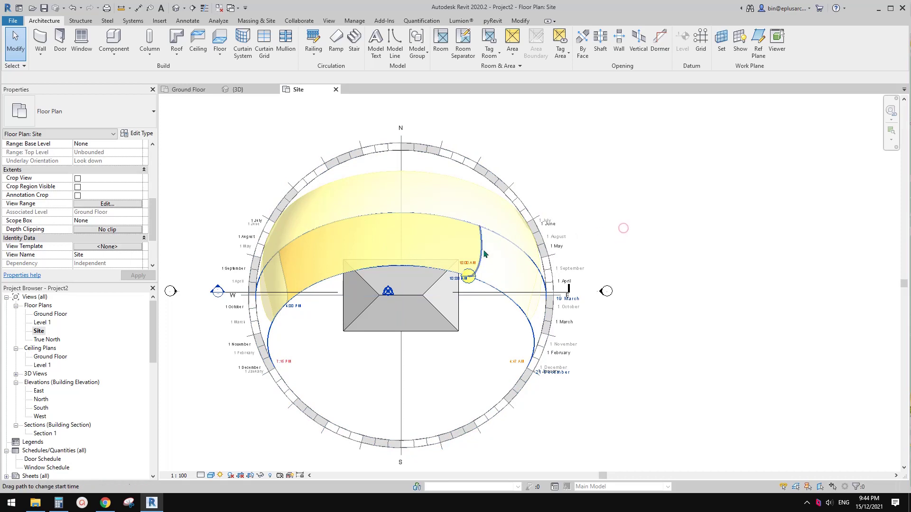
click(480, 249)
click(636, 209)
click(508, 337)
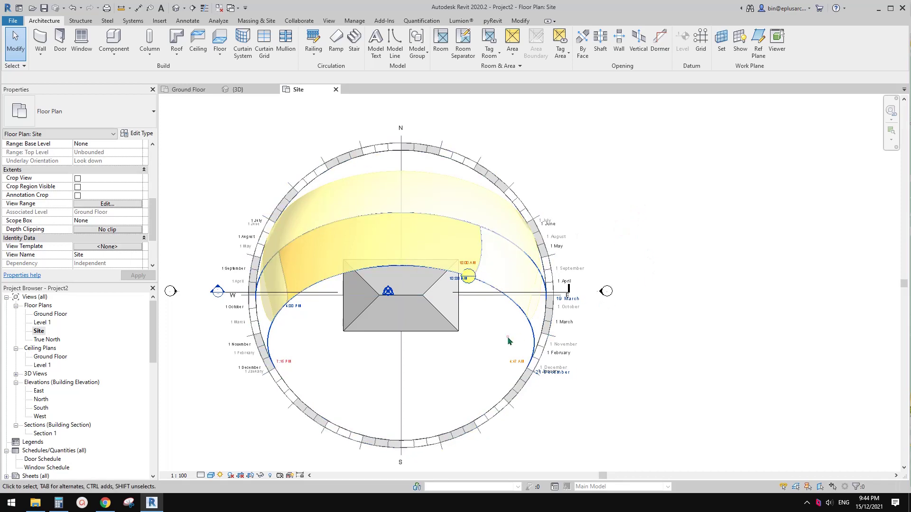
click(616, 321)
click(616, 322)
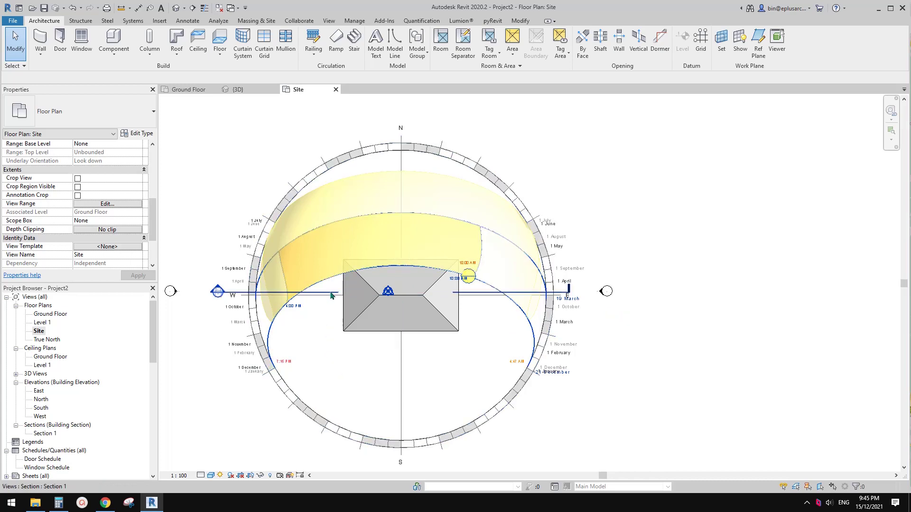
middle_drag(363, 298, 348, 292)
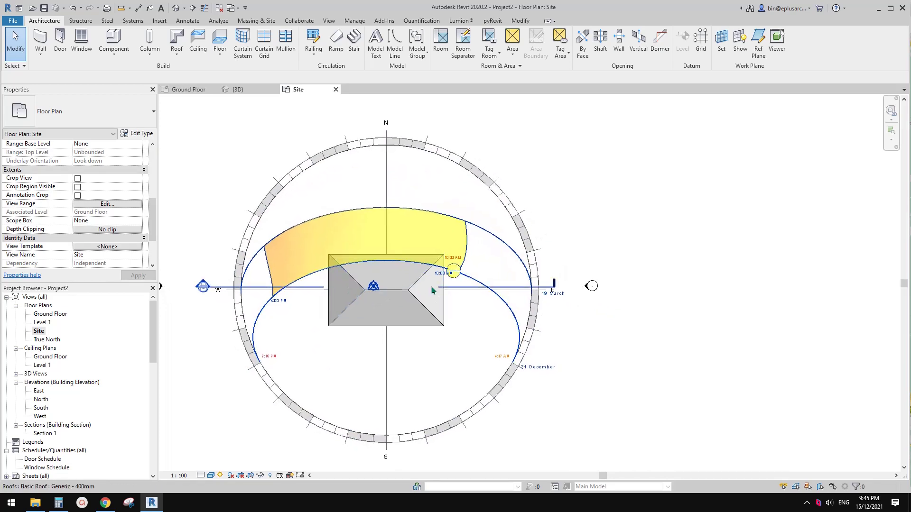
scroll(432, 290, down, 3)
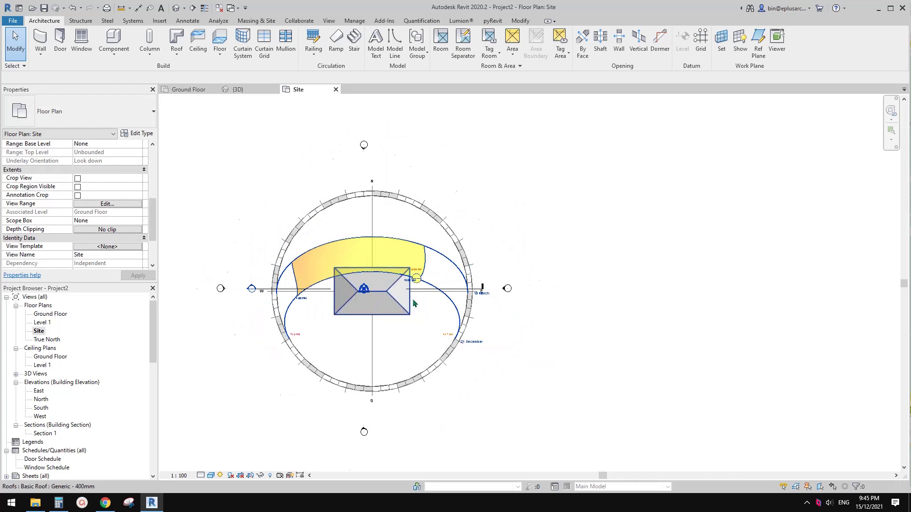
scroll(394, 291, up, 1)
scroll(388, 237, down, 1)
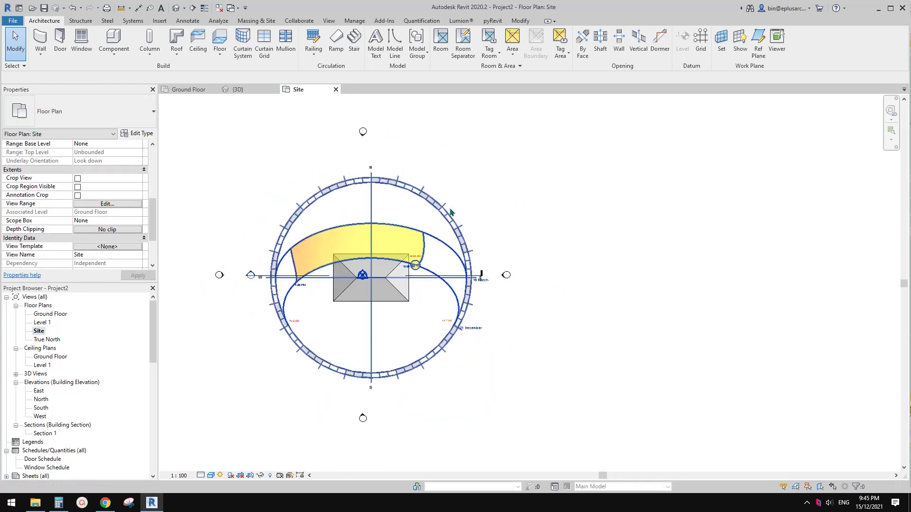
drag(152, 346, 152, 351)
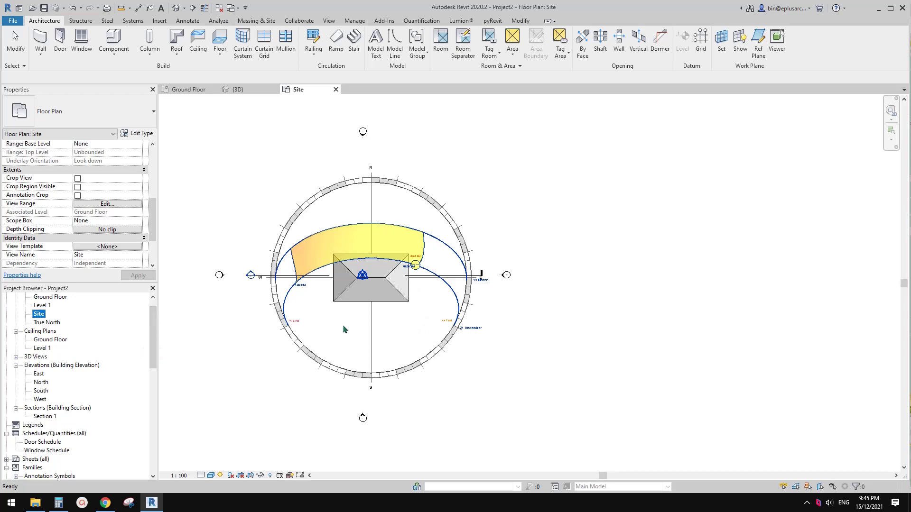
scroll(385, 319, down, 1)
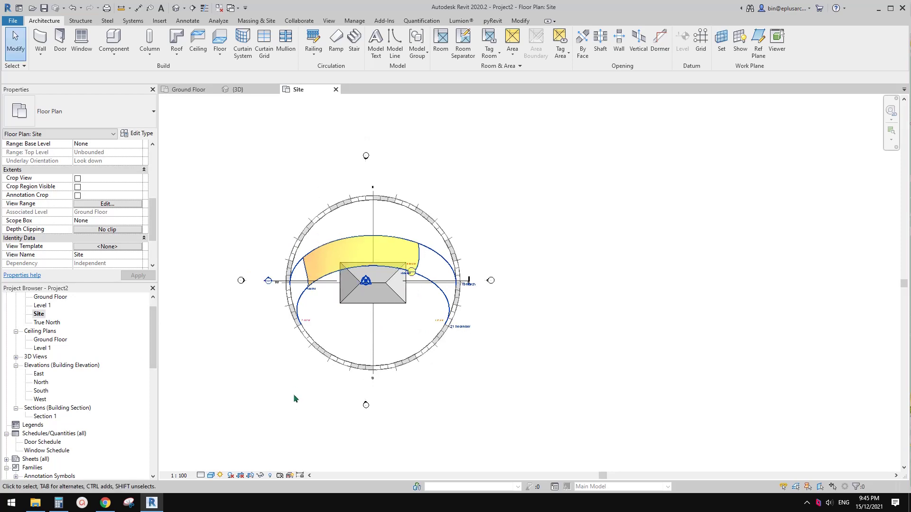
middle_drag(298, 350, 323, 342)
scroll(309, 315, up, 1)
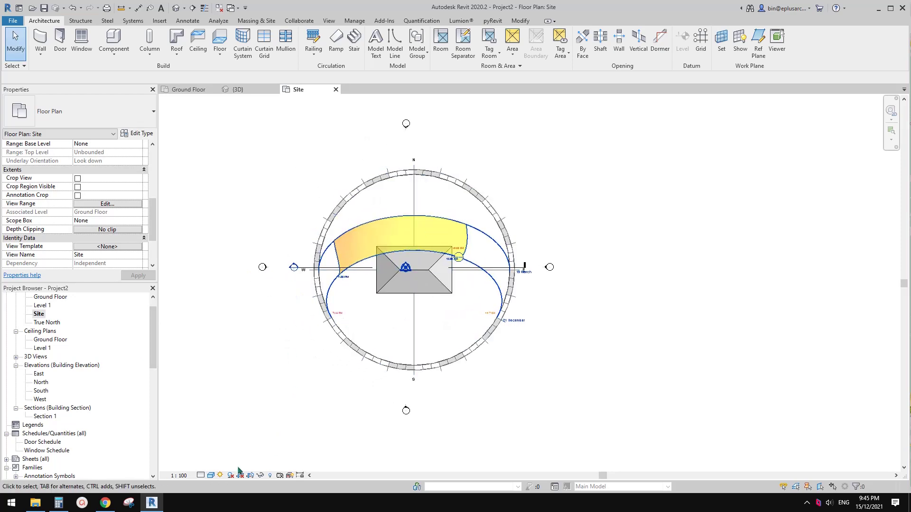
- Switch the solar study type to Still in the sun settings
click(220, 476)
click(239, 444)
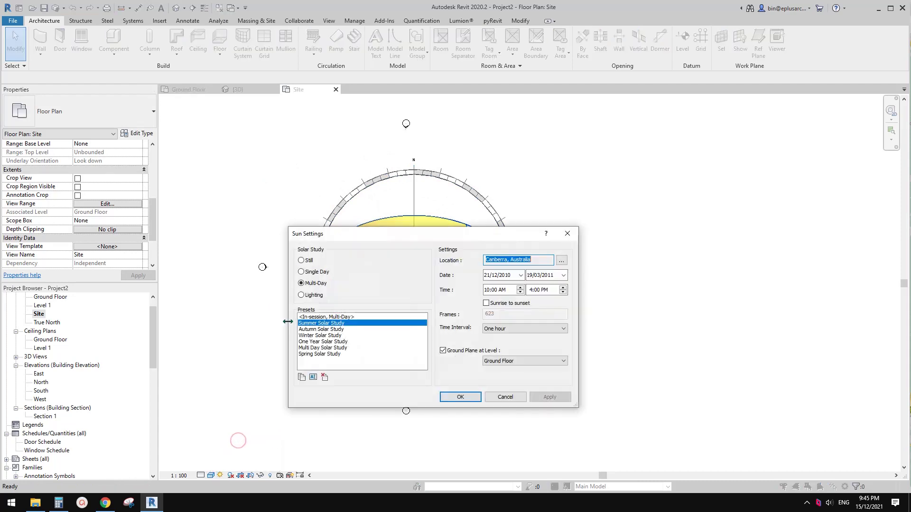
drag(343, 230, 301, 253)
click(255, 259)
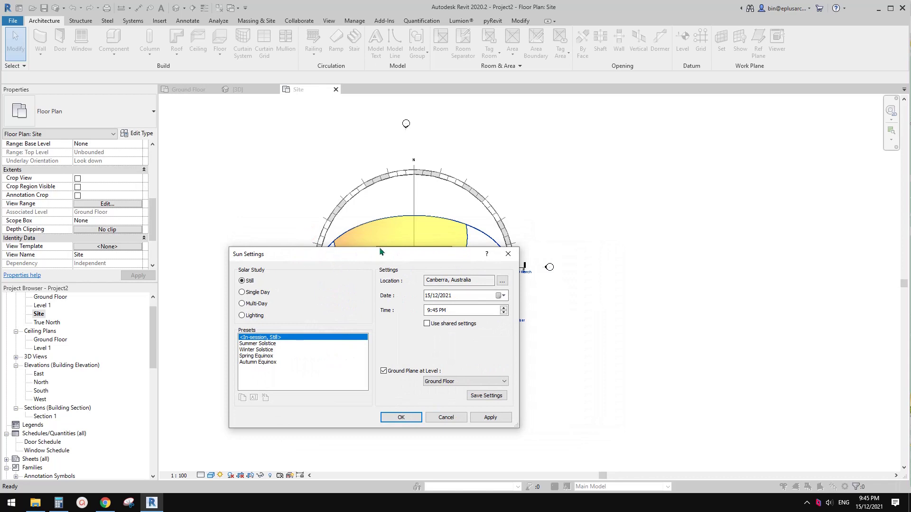
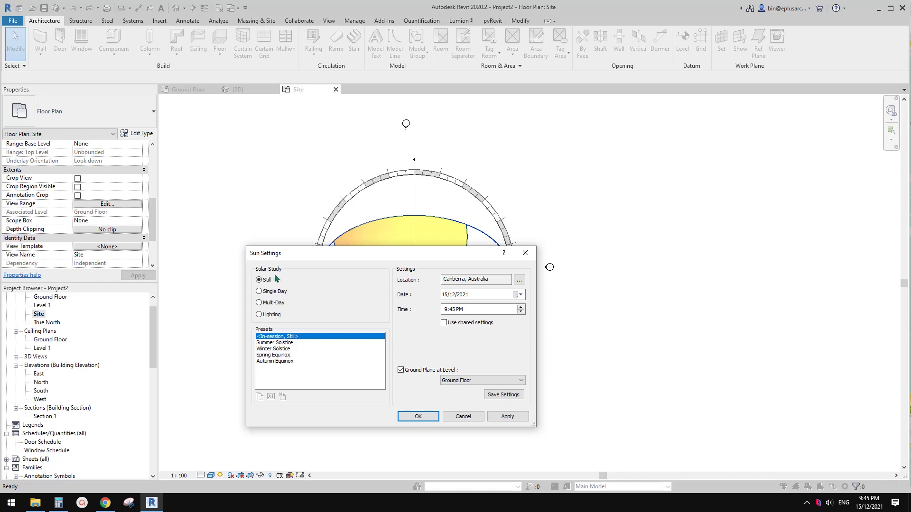
- Set the Spring Equinox preset's date to 21/09/2010 and rename the preset Spring Equinox 12pm
click(272, 356)
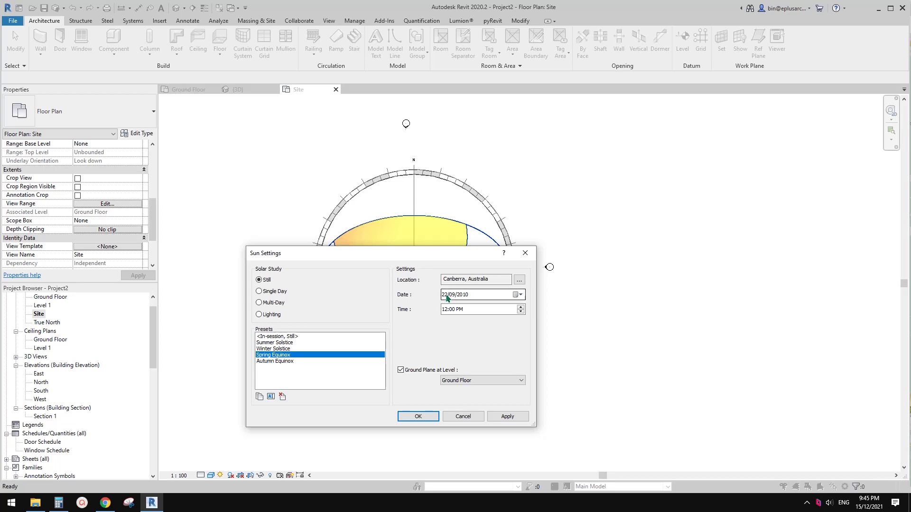
click(446, 298)
click(271, 397)
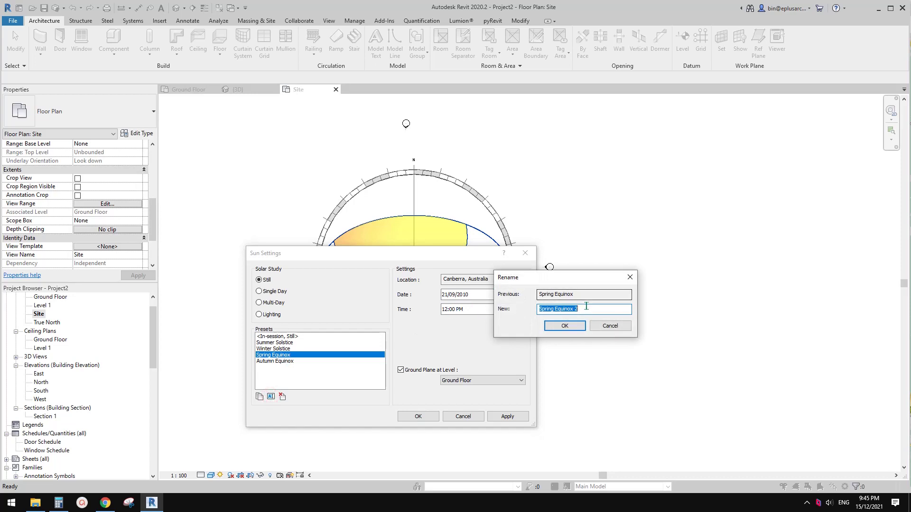
click(587, 307)
key(BackSpace)
text(12pm)
click(565, 326)
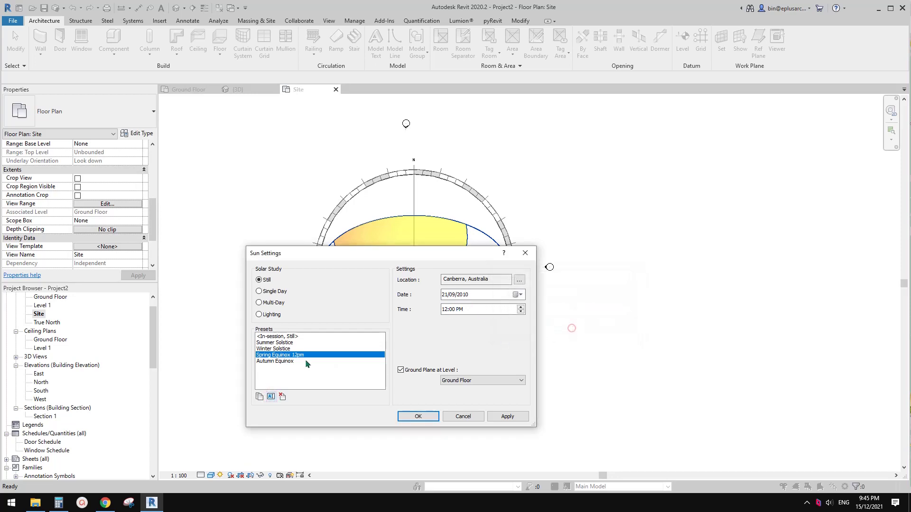
- Duplicate the Spring Equinox 12pm preset as Spring Equinox 9am and set its time to 9:00 AM
click(260, 396)
click(396, 143)
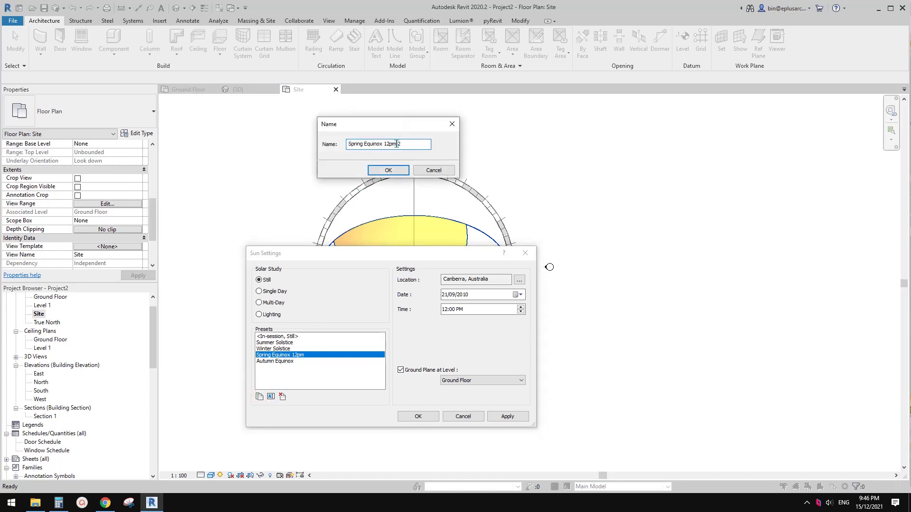
drag(384, 143, 432, 150)
text(9a)
click(398, 171)
click(443, 310)
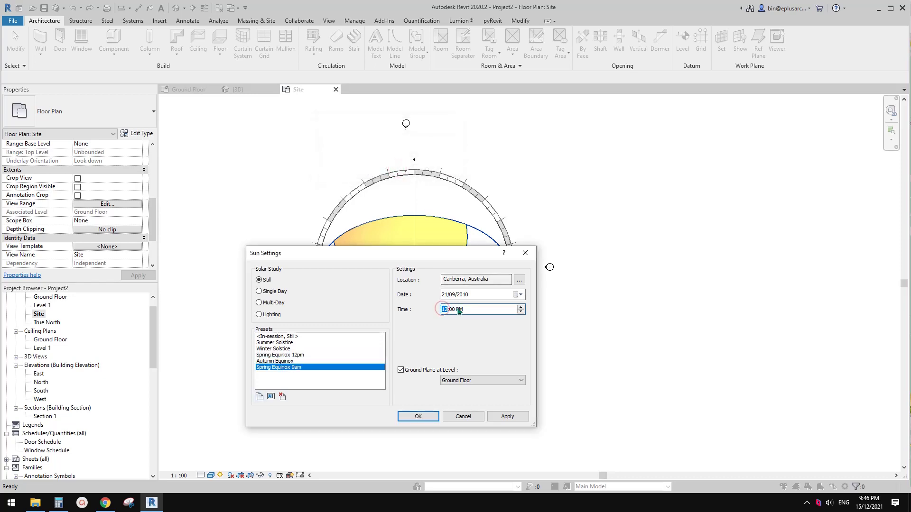
text(9)
click(458, 309)
text(a)
- Duplicate the Spring Equinox 9am preset as Spring Equinox 3pm and set its time to 3:00 PM
click(259, 396)
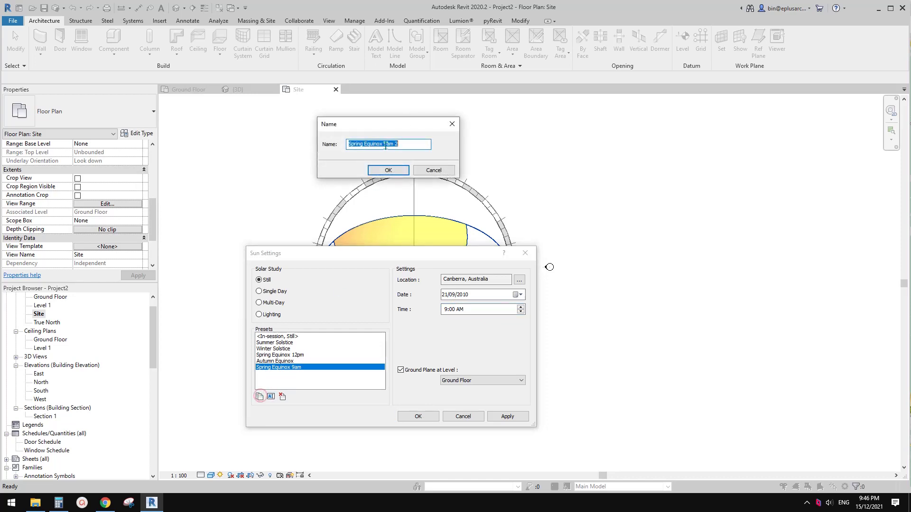
drag(384, 144, 451, 155)
key(BackSpace)
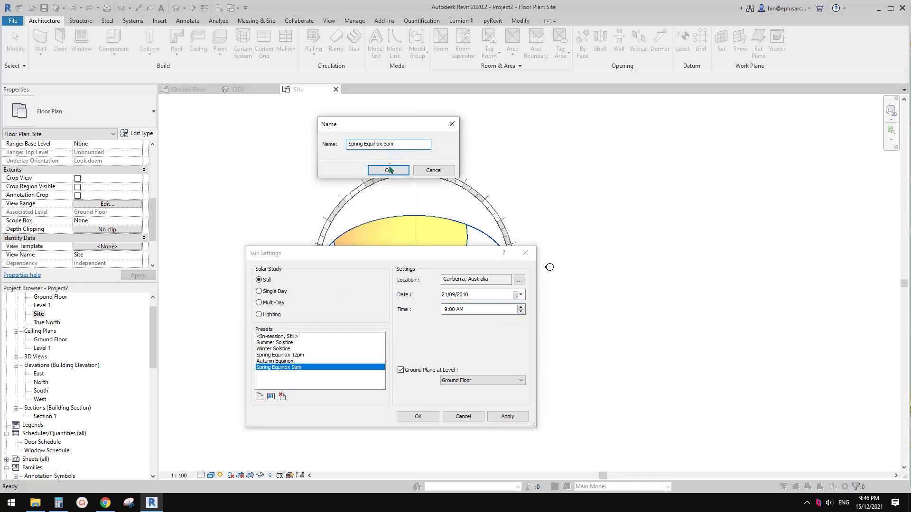
click(389, 170)
click(446, 311)
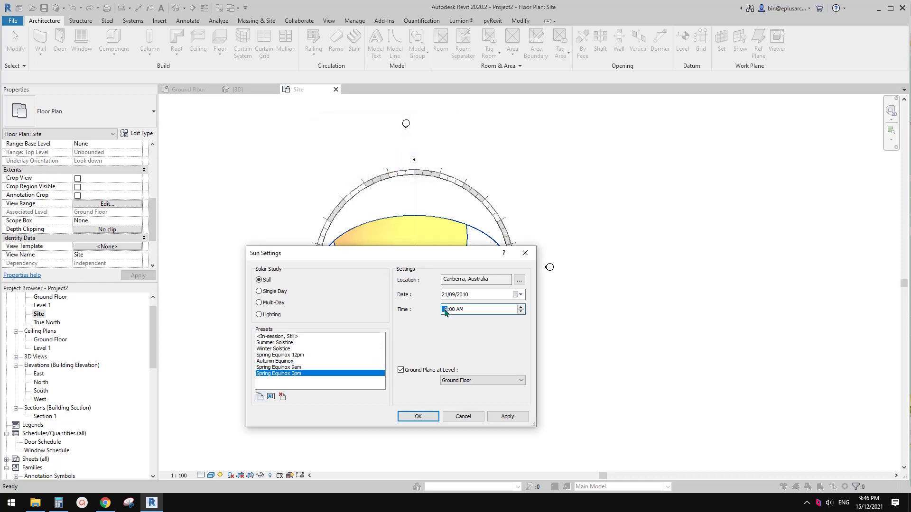
text(3)
click(459, 311)
text(p)
- Rename the Summer Solstice preset as Summer Solstice 4pm and set its time to 4:00 PM
click(275, 349)
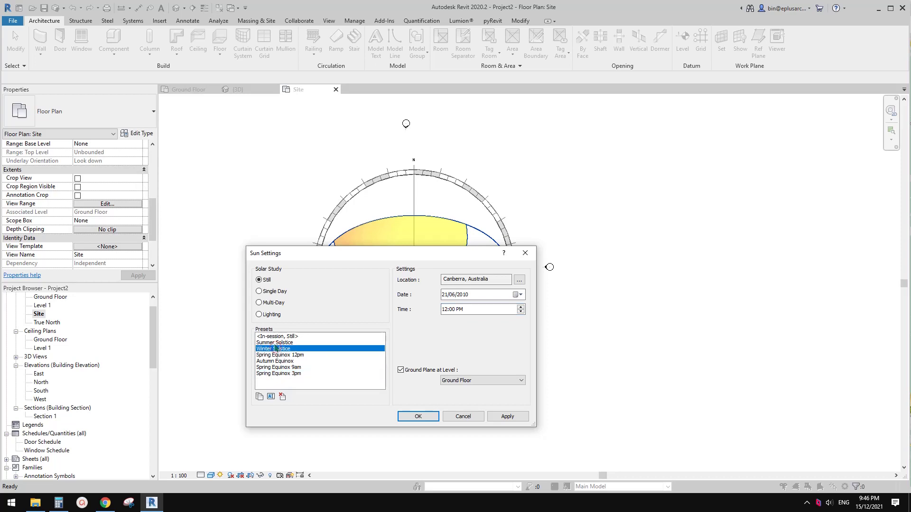
click(279, 343)
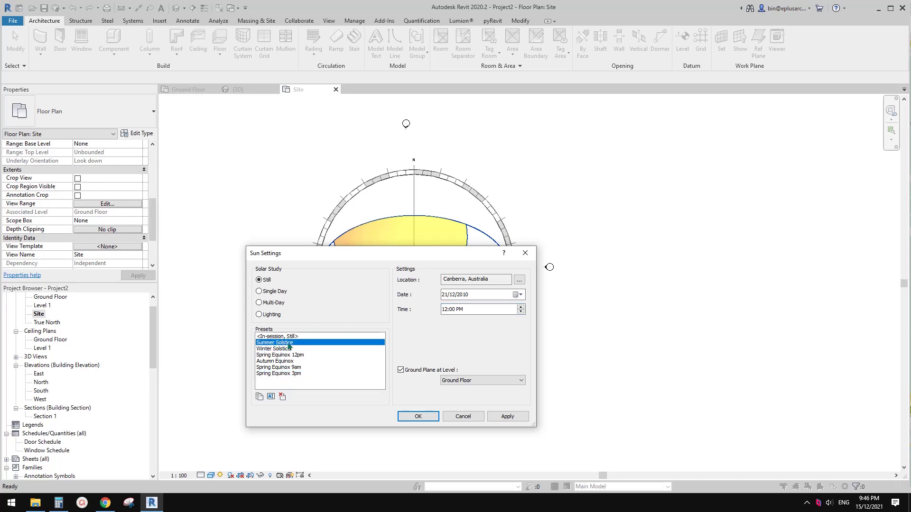
click(271, 397)
click(586, 309)
text(2)
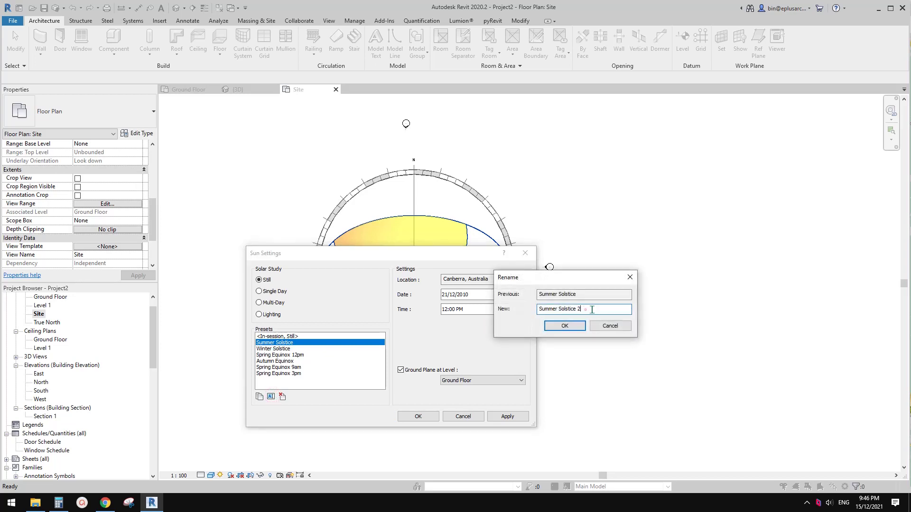
key(BackSpace)
click(561, 326)
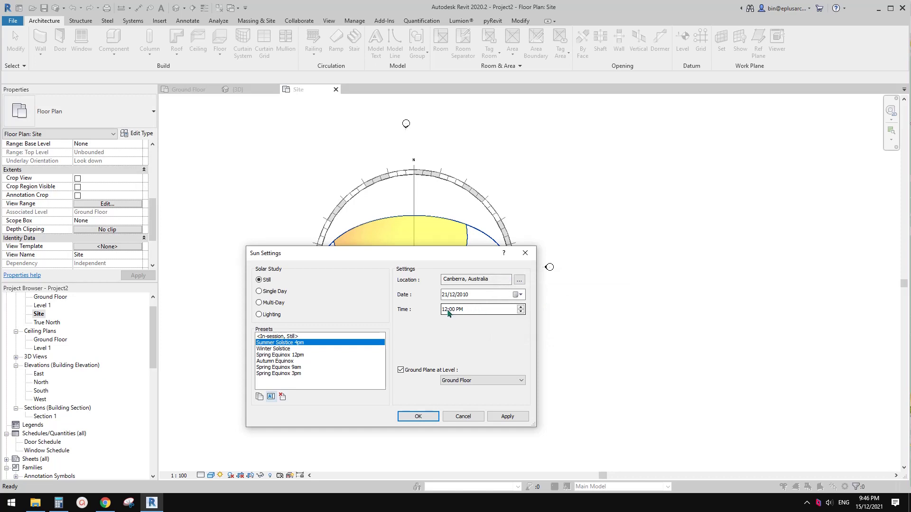
click(448, 310)
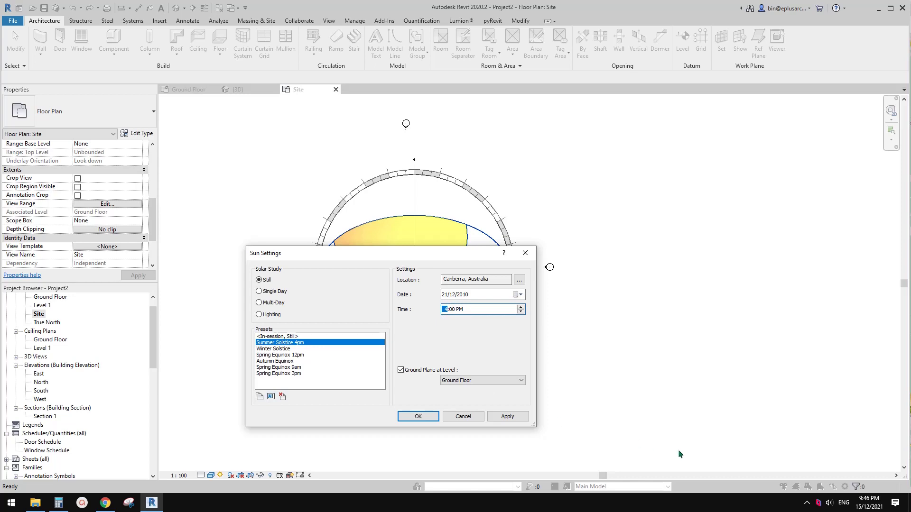
click(462, 310)
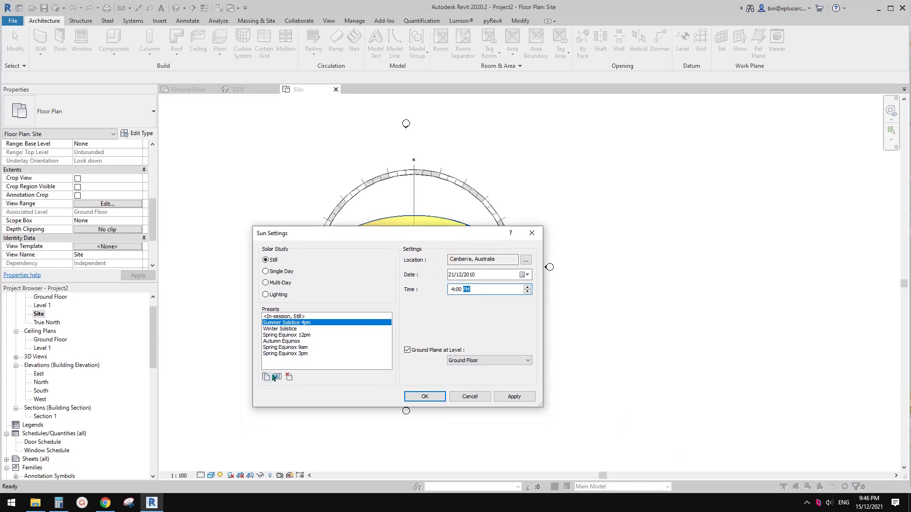
- Rename the Winter Solstice preset as Winter Solstice 10am and set its time to 10:00 AM
click(276, 329)
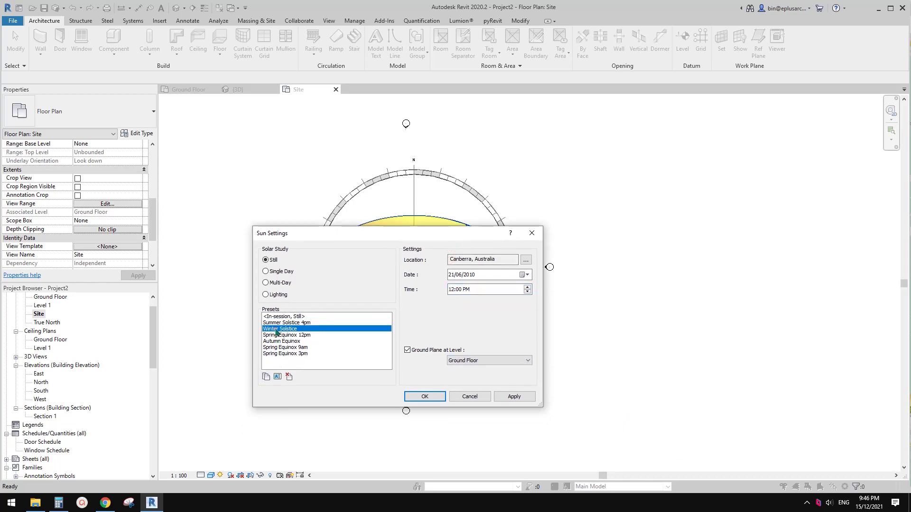
click(278, 378)
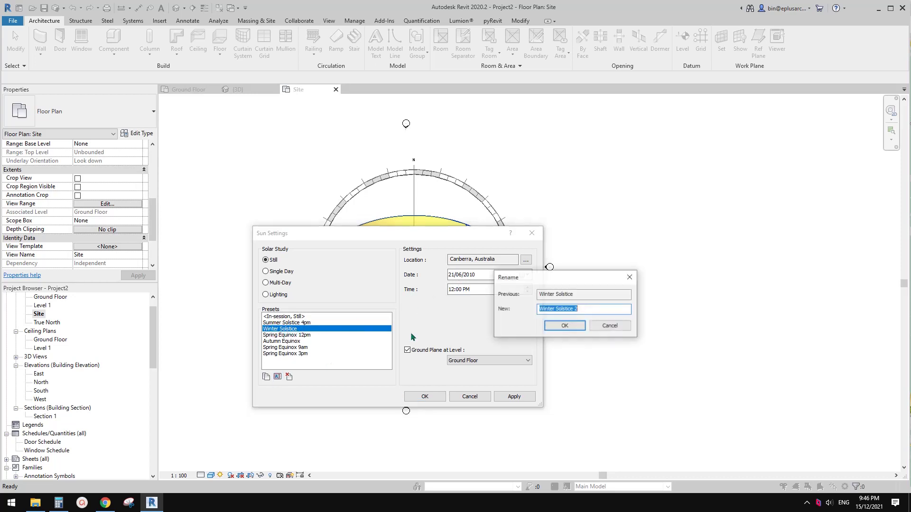
drag(573, 310, 586, 312)
text(10am)
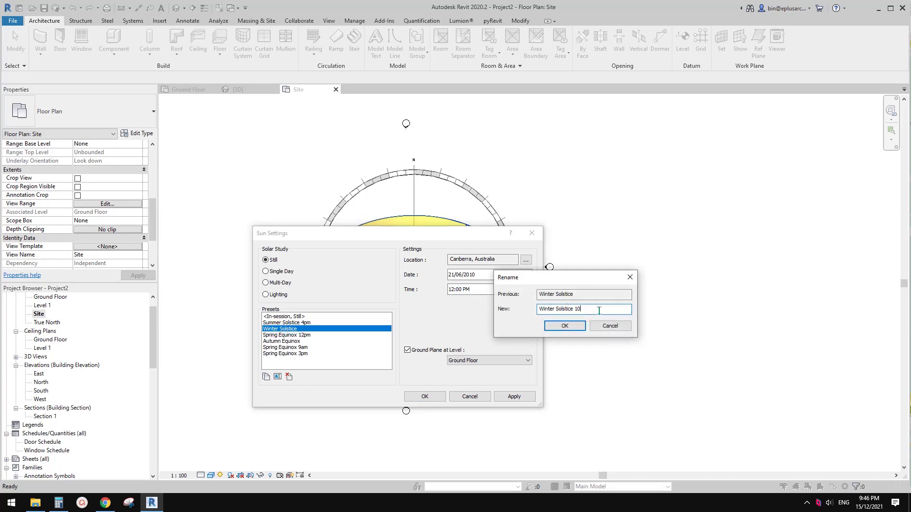
click(564, 326)
click(451, 290)
text(10)
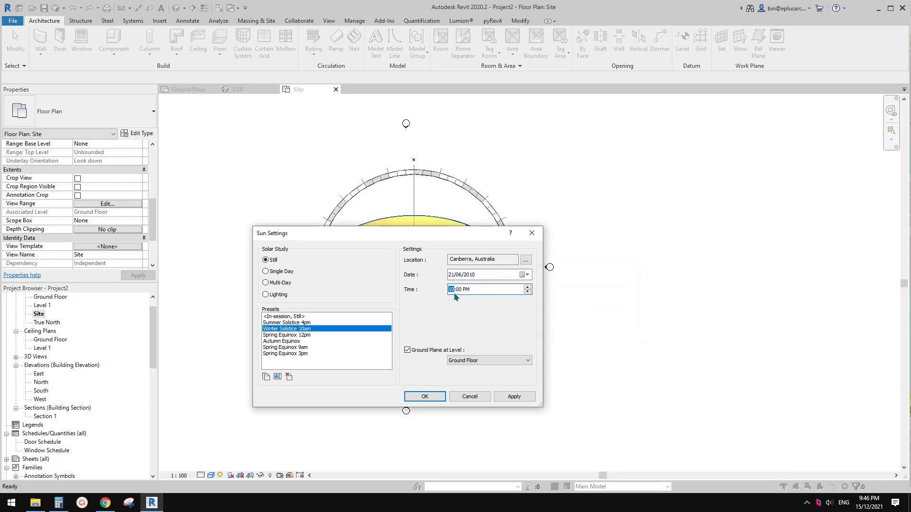
click(466, 288)
text(a)
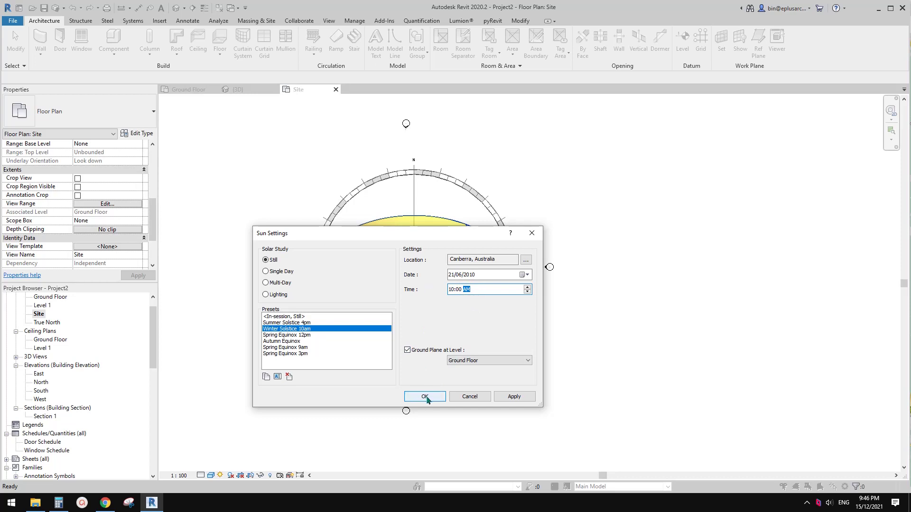
- Apply the Summer Solstice 4pm preset to the Site plan and check the sun position and date on the path
drag(360, 236, 385, 257)
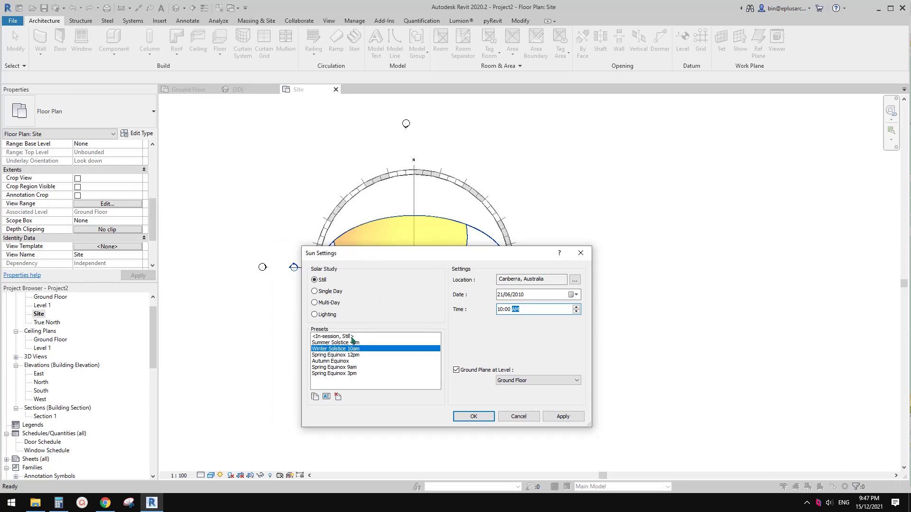
click(336, 343)
drag(418, 253, 344, 218)
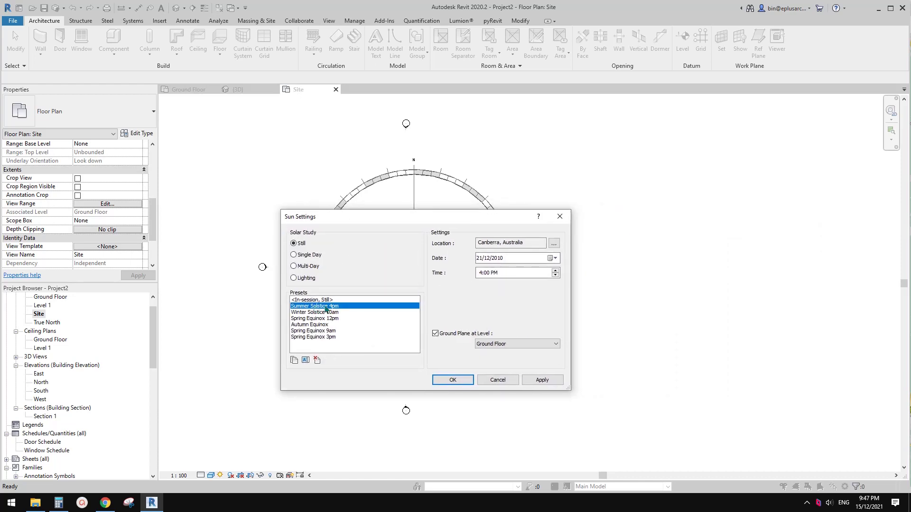
click(452, 380)
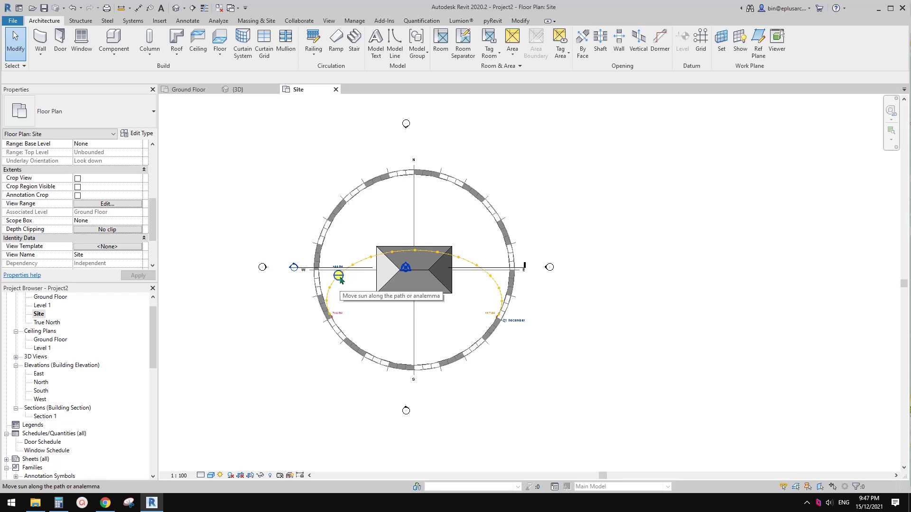
scroll(378, 317, up, 2)
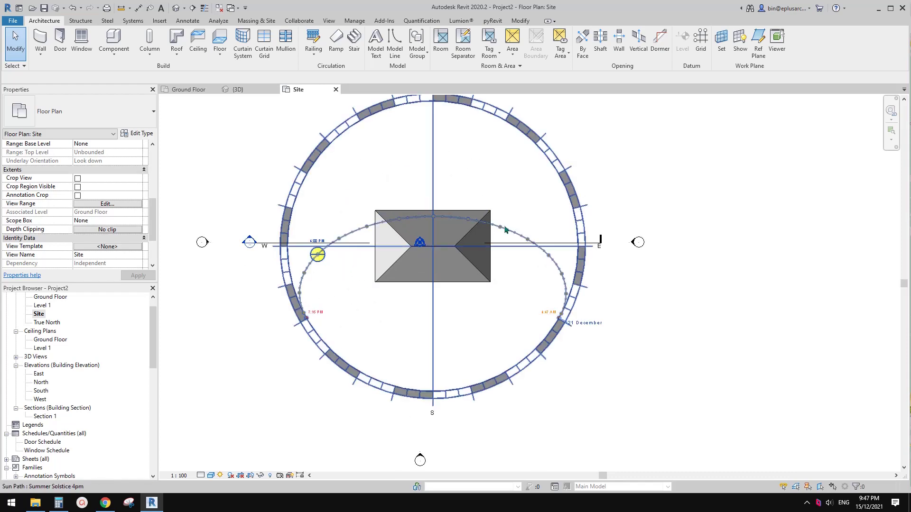
scroll(570, 325, up, 3)
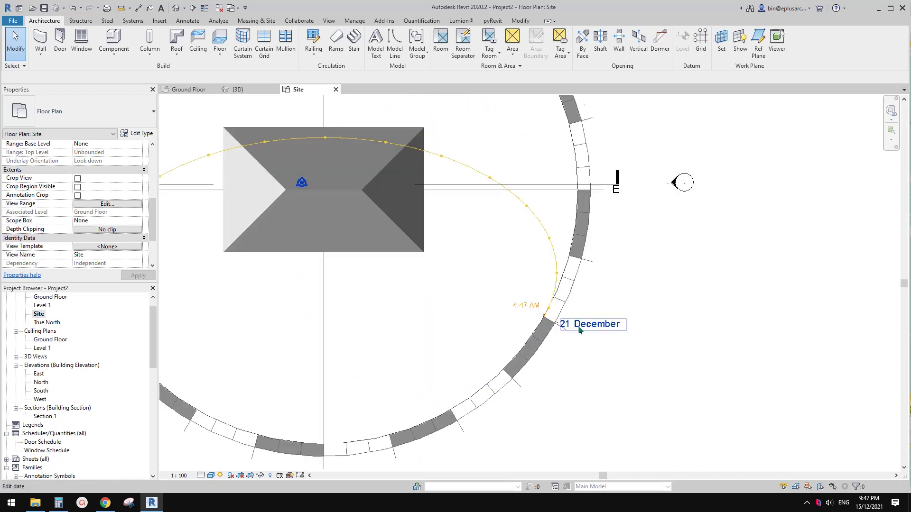
scroll(570, 329, down, 5)
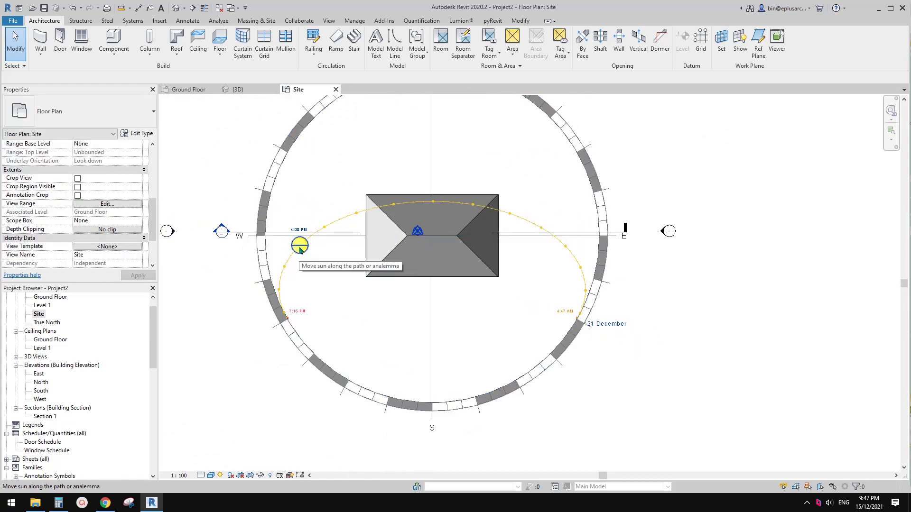
- Rename the Site plan view as Shadow Diagram Summer 4pm and briefly preview the building's shadows
right_click(40, 315)
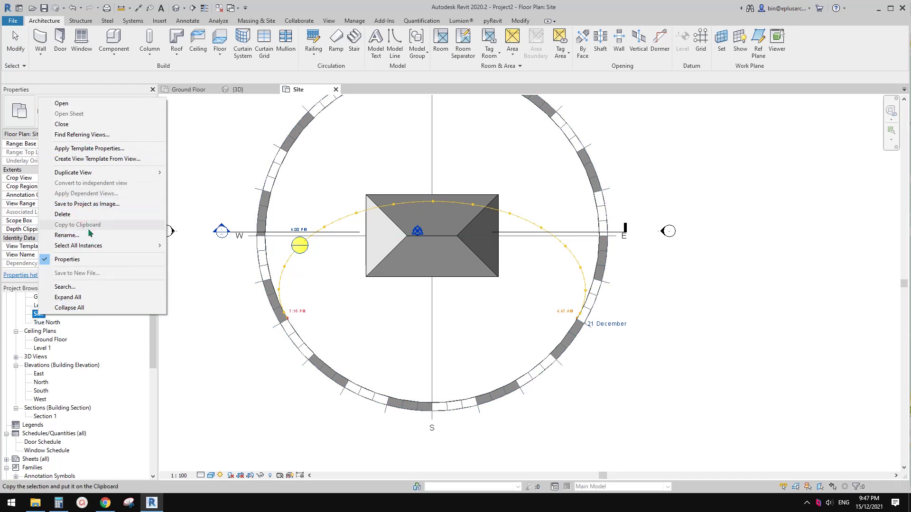
click(116, 235)
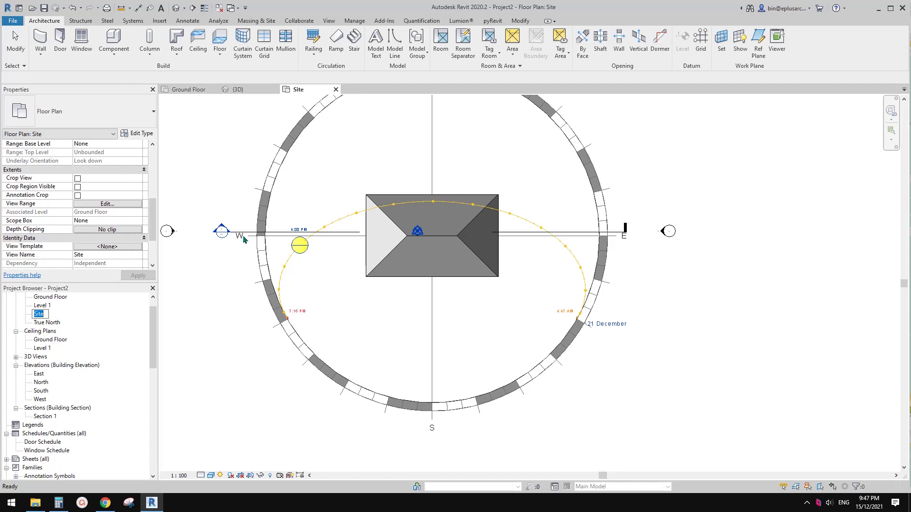
text(Sum)
text(mer 4pm)
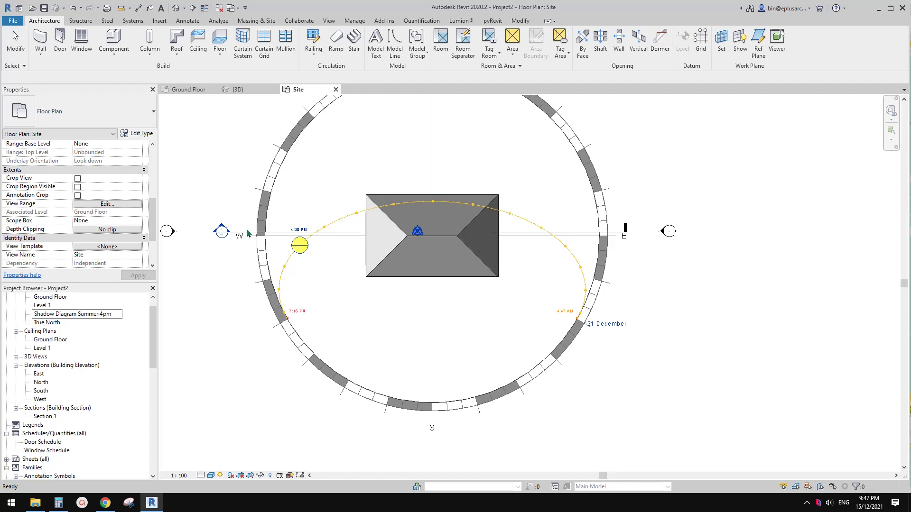
key(Return)
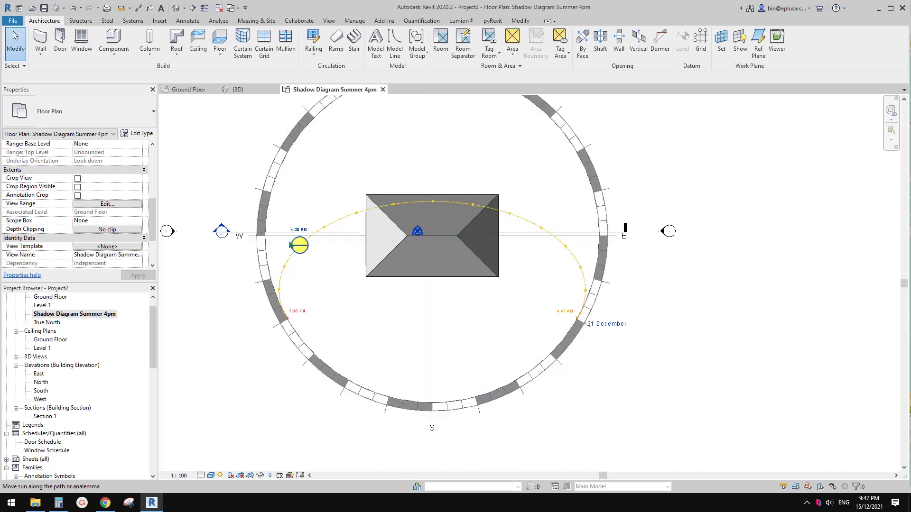
click(231, 475)
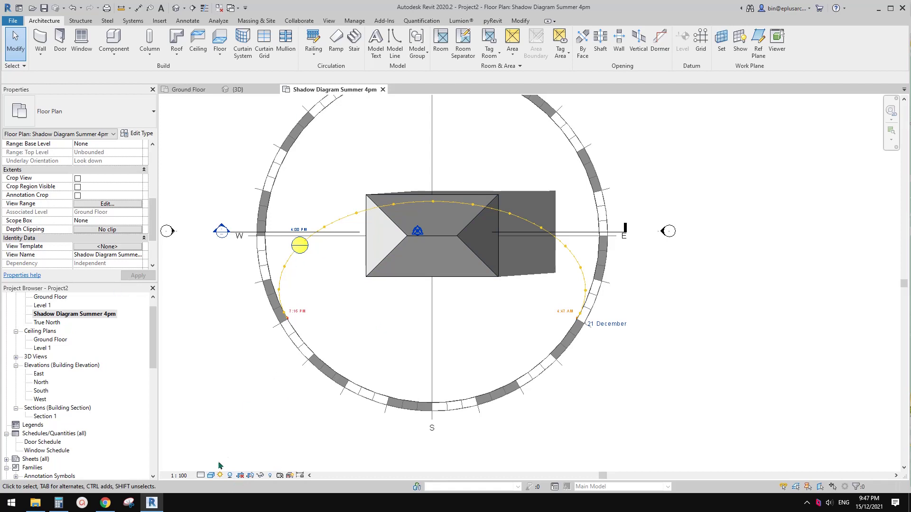
click(231, 475)
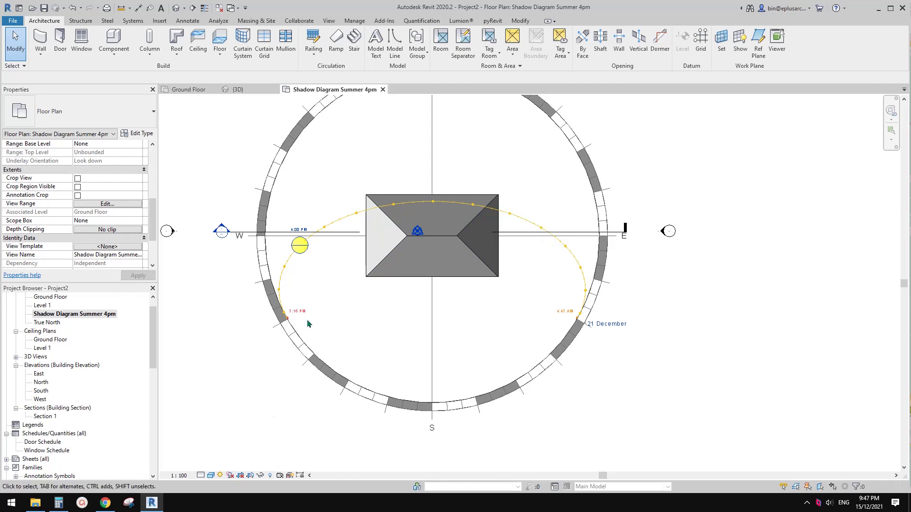
- Duplicate the Shadow Diagram Summer 4pm view without detailing and rename the copy Shadow Diagram EQ 9am
right_click(68, 316)
click(124, 172)
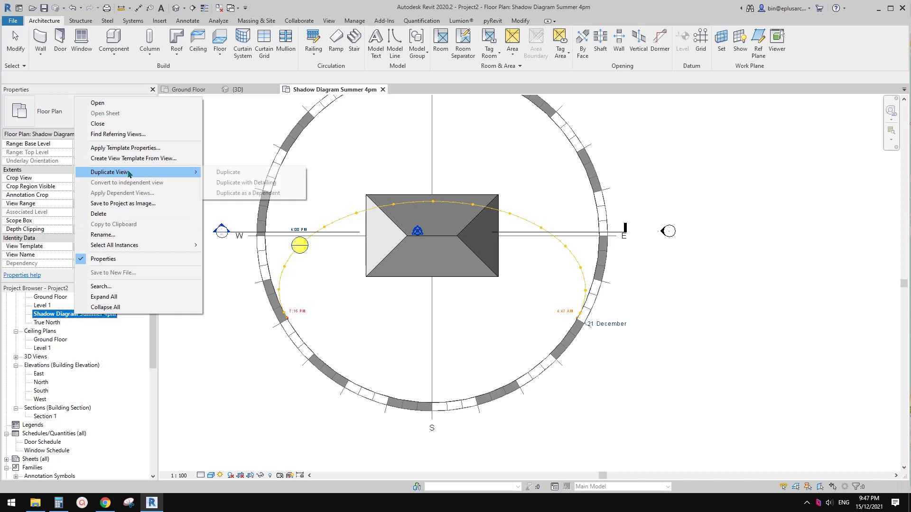
click(230, 172)
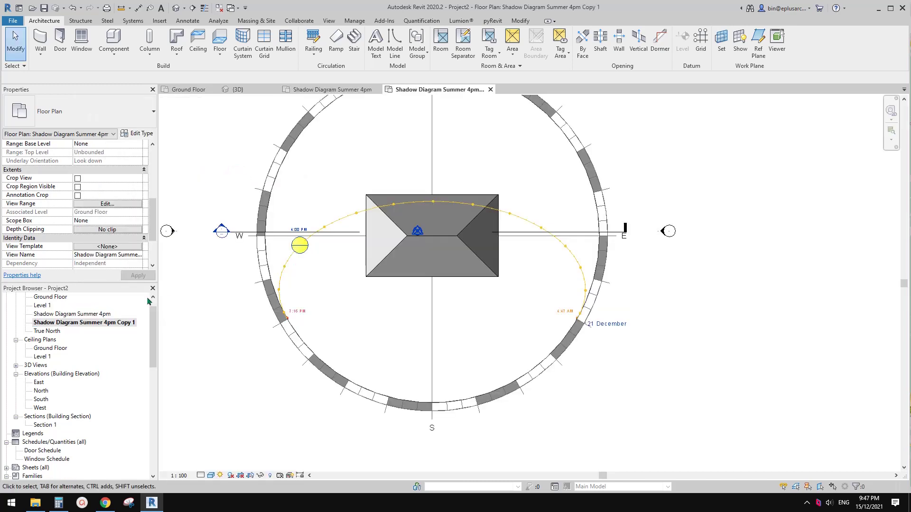
right_click(116, 322)
click(144, 241)
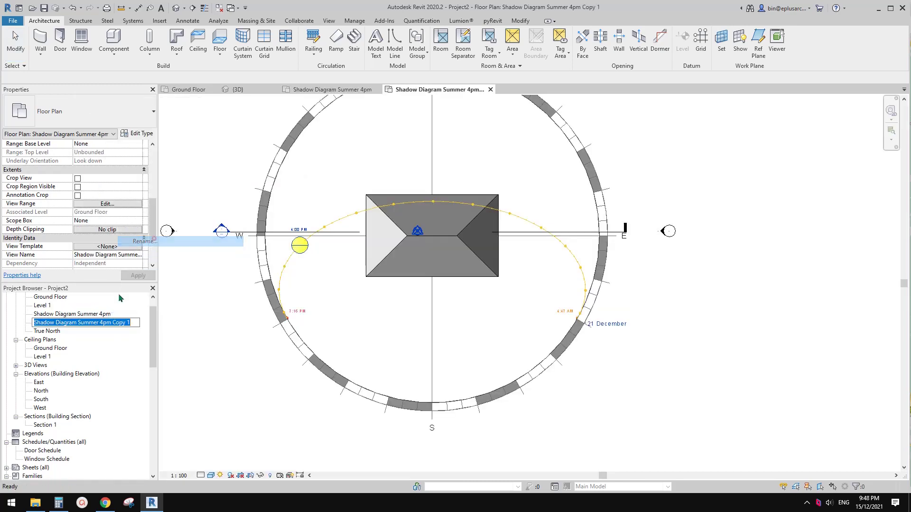
click(89, 323)
drag(65, 323, 189, 320)
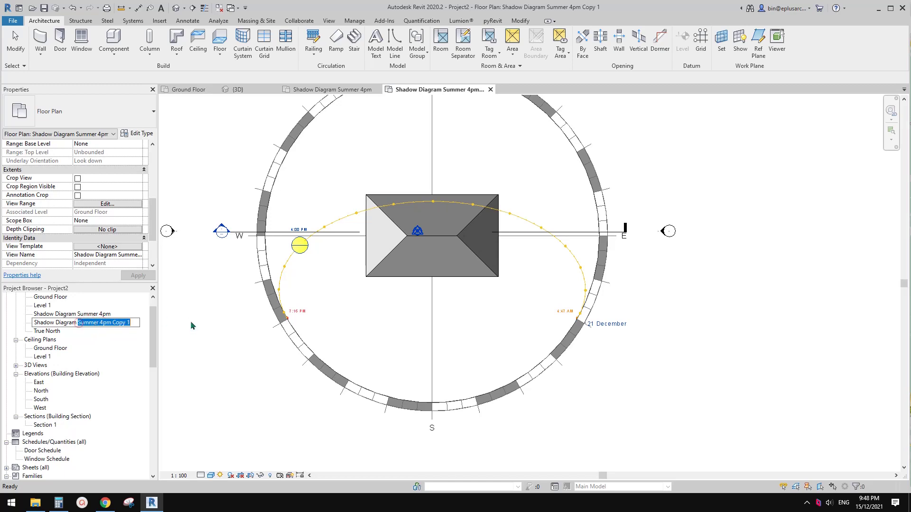
text(EQ)
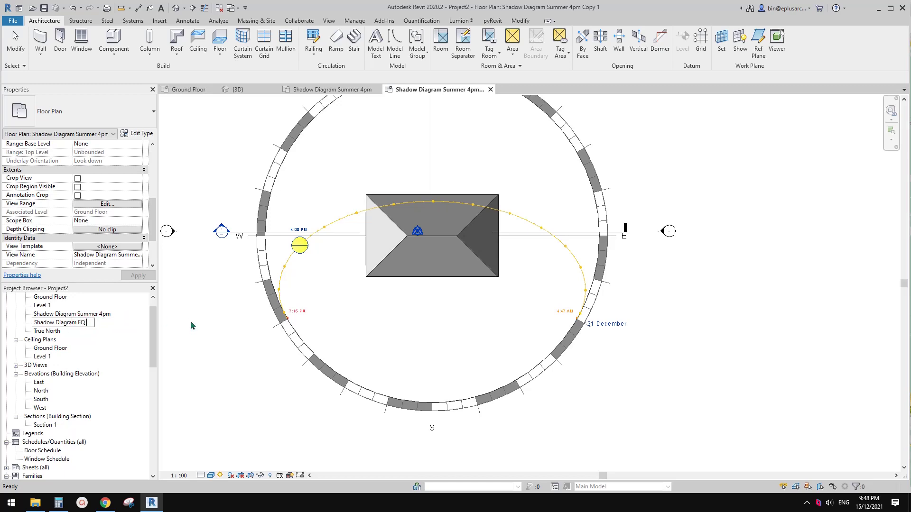
text( 9am)
click(220, 475)
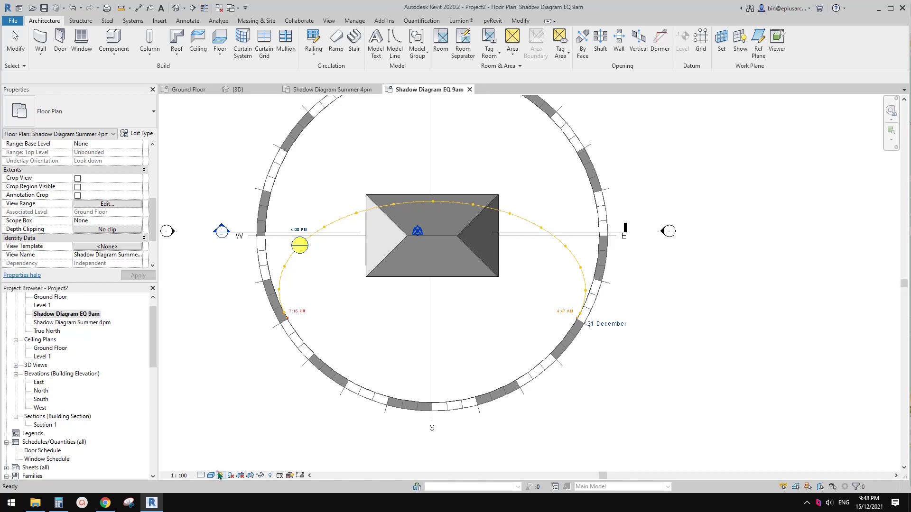
- Apply the Spring Equinox 9am sun preset to the Shadow Diagram EQ 9am view
click(244, 442)
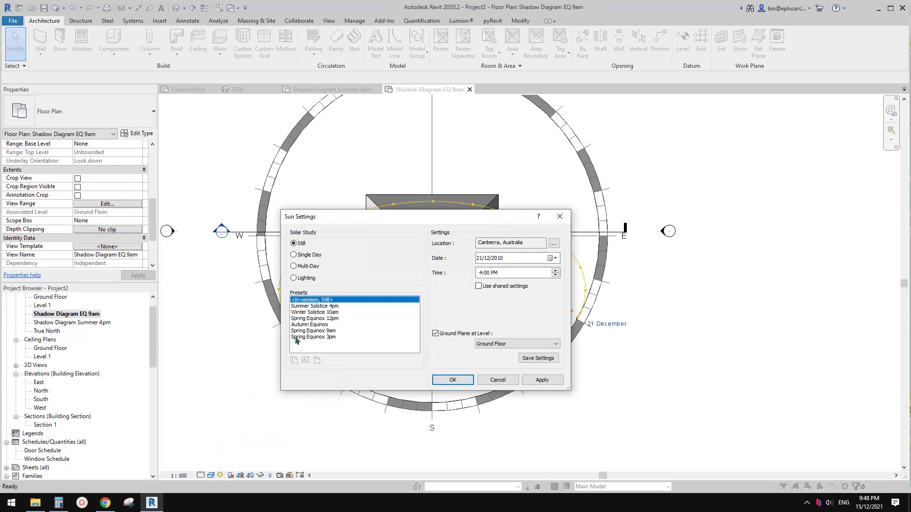
click(320, 331)
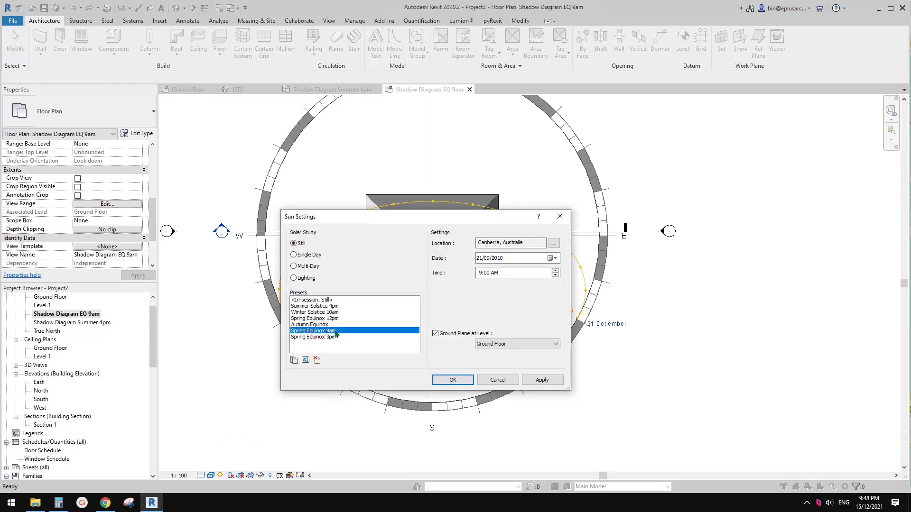
click(452, 380)
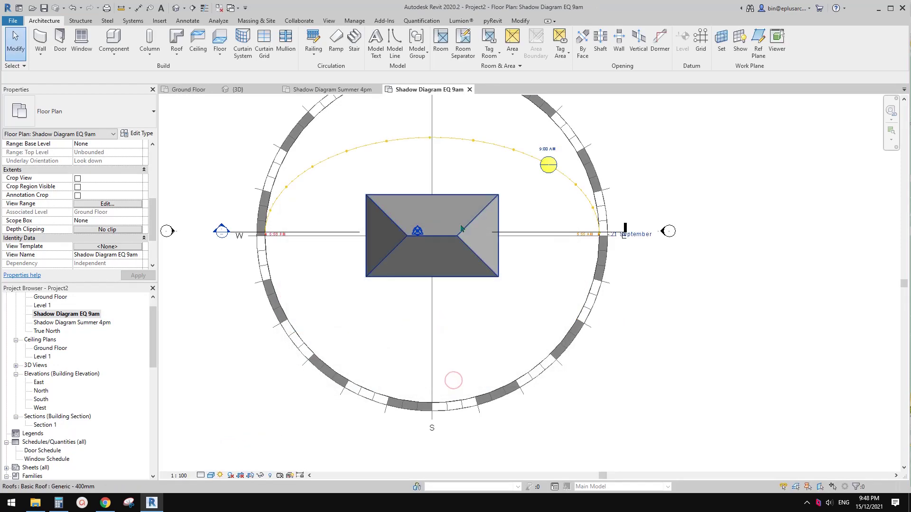
- Duplicate the Shadow Diagram EQ 9am view without detailing and rename the copy Shadow Diagram EQ 12pm
right_click(91, 314)
click(162, 171)
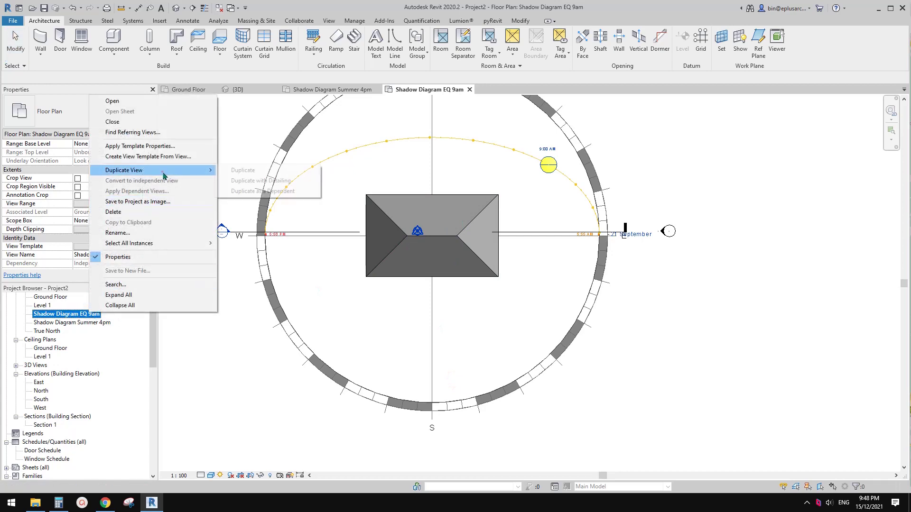
click(243, 171)
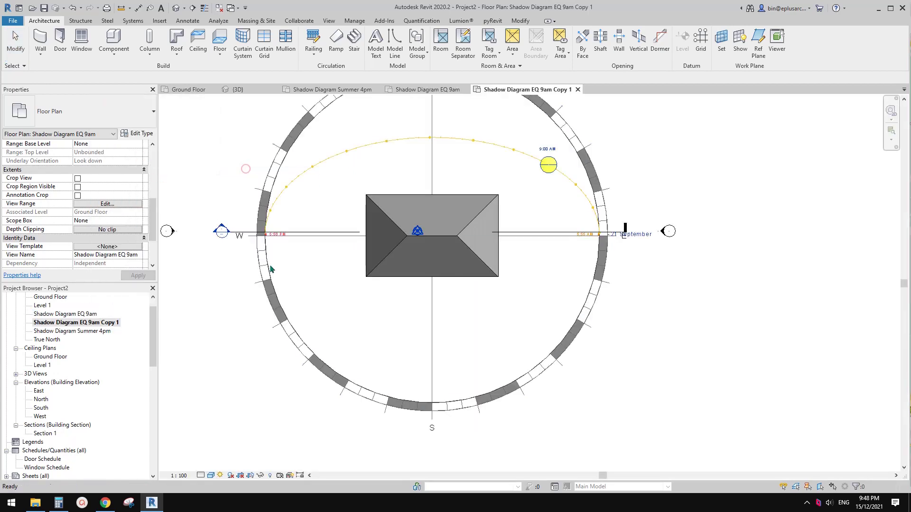
right_click(104, 322)
click(132, 241)
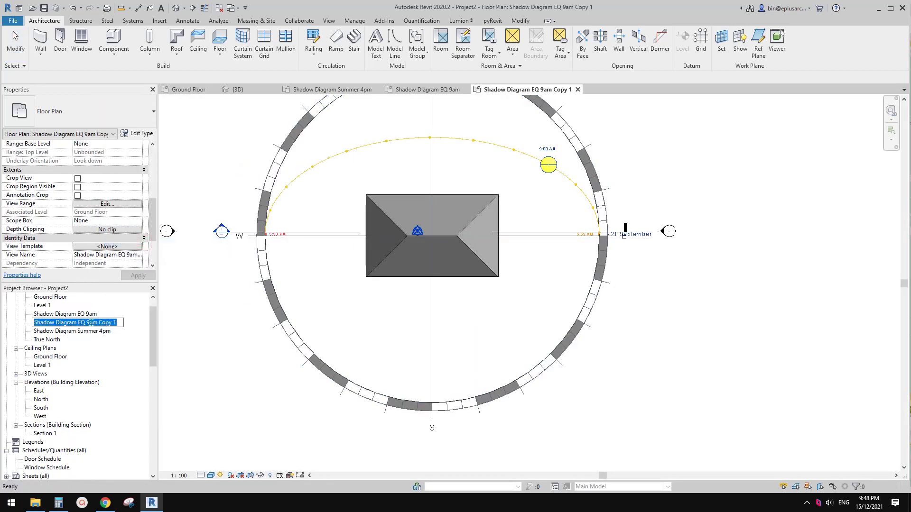
key(End)
key(ctrl+shift+Left)
key(ctrl+shift+Left)
key(ctrl+shift+Left)
text(12pm)
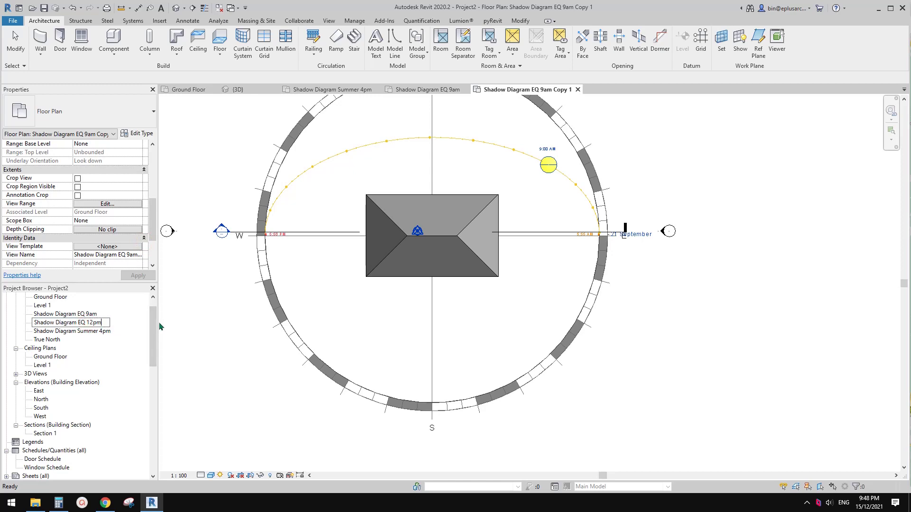
key(Return)
- Apply the Spring Equinox 12pm sun preset to the Shadow Diagram EQ 12pm view
click(221, 475)
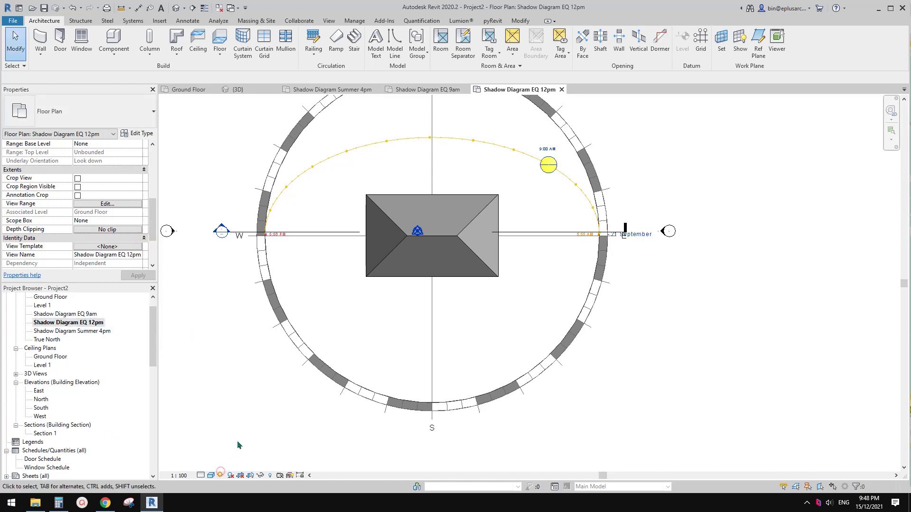
click(232, 439)
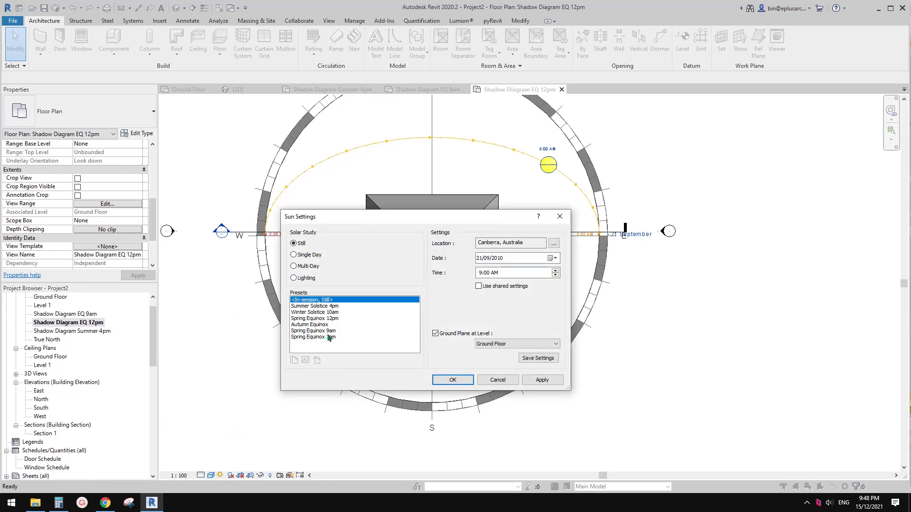
click(329, 319)
click(461, 379)
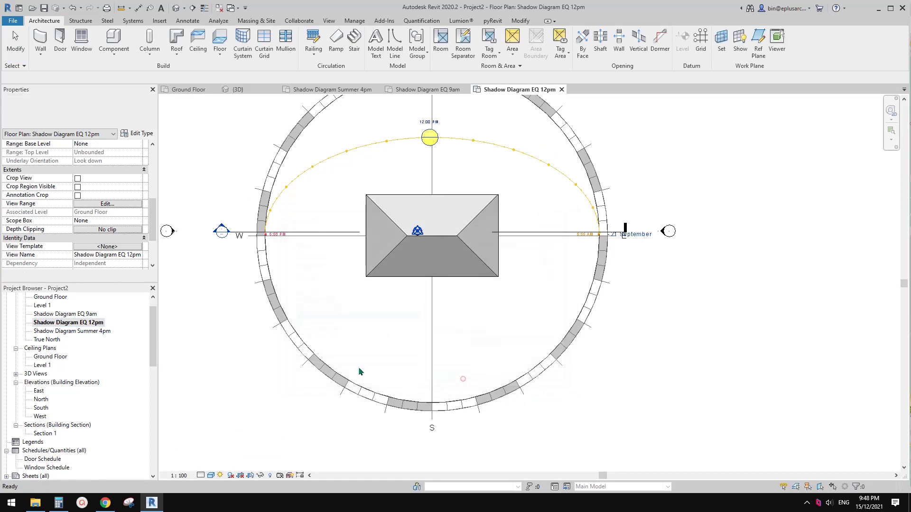
- Duplicate the Shadow Diagram EQ 12pm view without detailing and rename the copy Shadow Diagram EQ 3pm
right_click(104, 328)
mouse_move(218, 178)
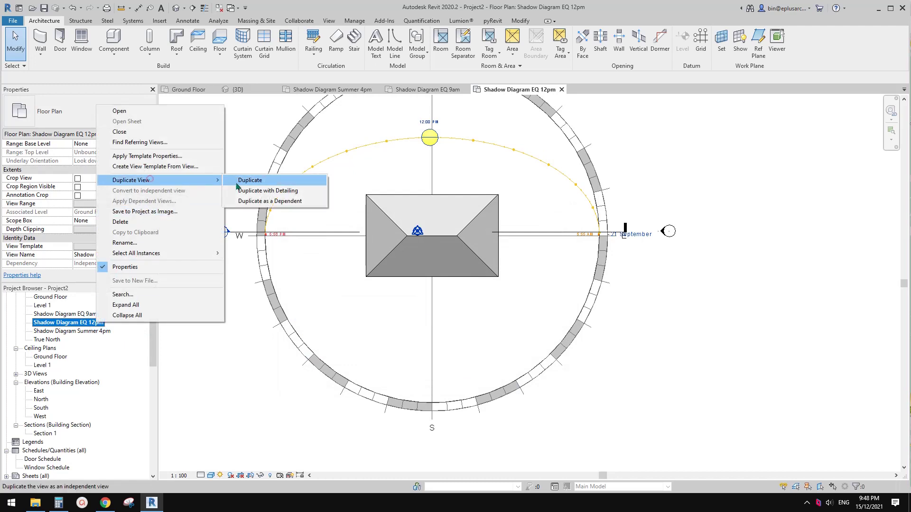
click(247, 180)
right_click(114, 329)
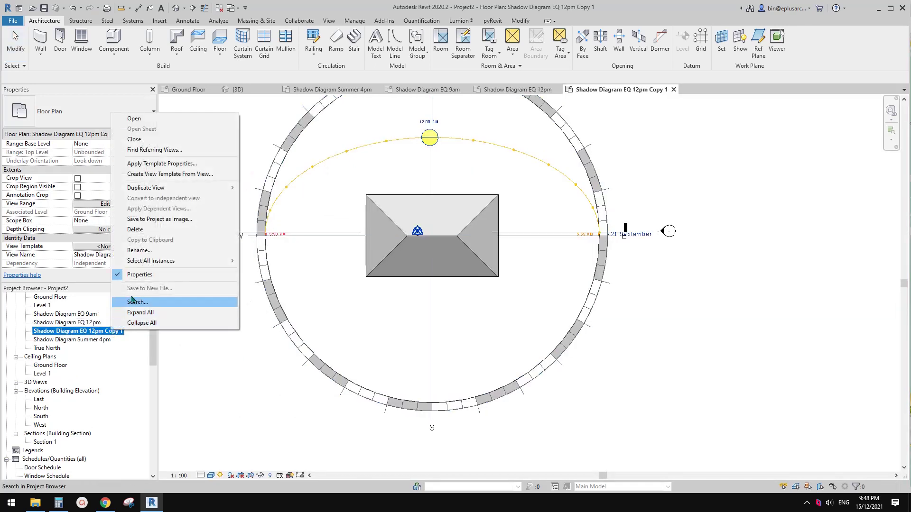
click(137, 251)
click(78, 331)
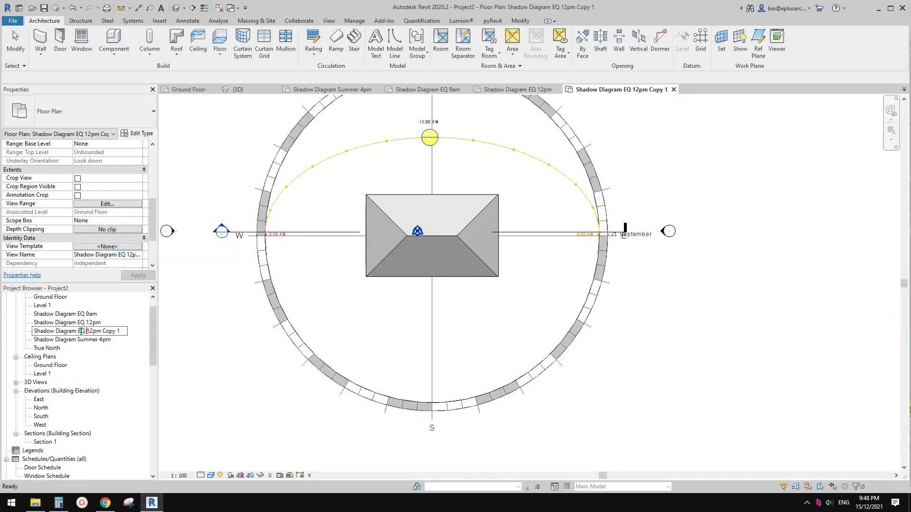
drag(86, 332, 149, 337)
text(3)
key(Return)
- Apply the Spring Equinox 3pm sun preset to the Shadow Diagram EQ 3pm view
click(220, 476)
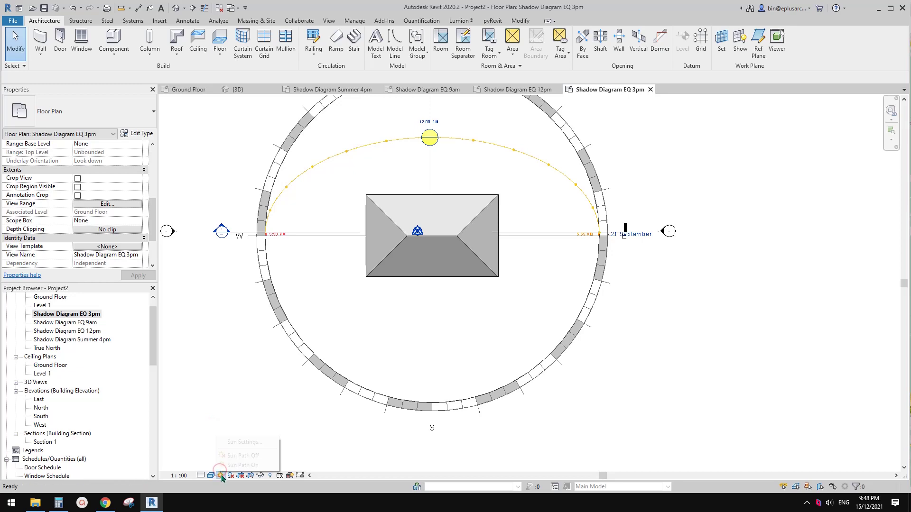
click(232, 443)
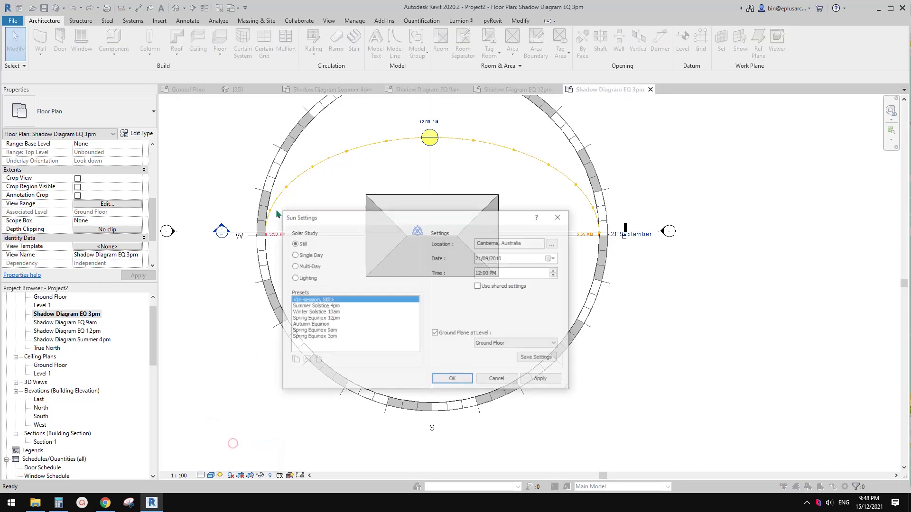
click(313, 336)
click(448, 380)
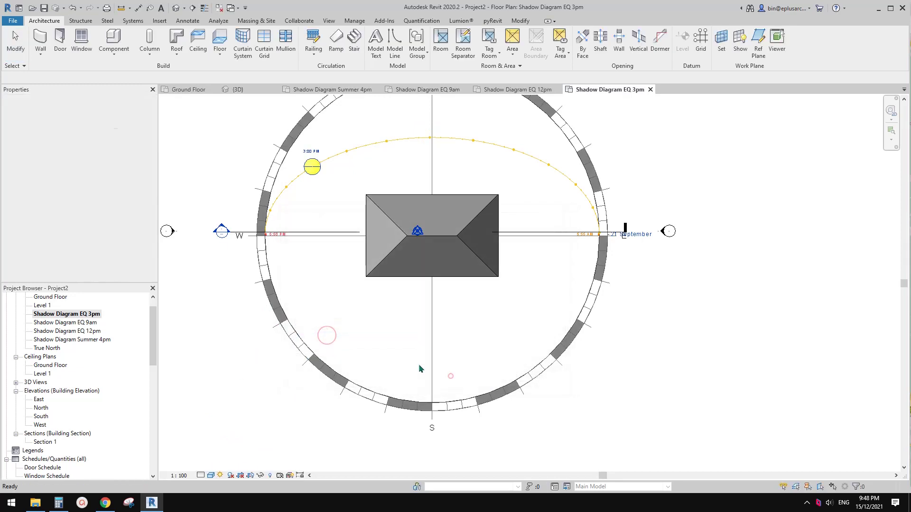
- Duplicate the Shadow Diagram EQ 3pm view without detailing and rename the copy Shadow Diagram Winter 10am
right_click(84, 314)
mouse_move(142, 171)
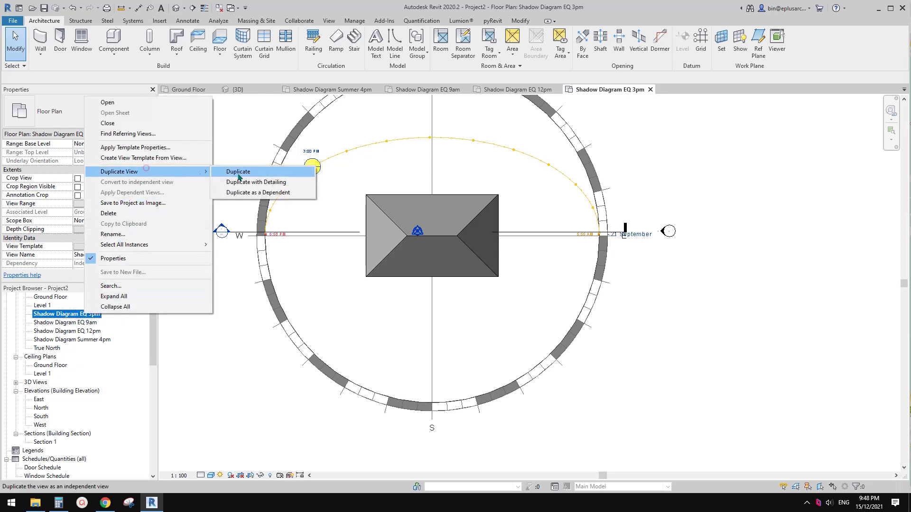
click(247, 172)
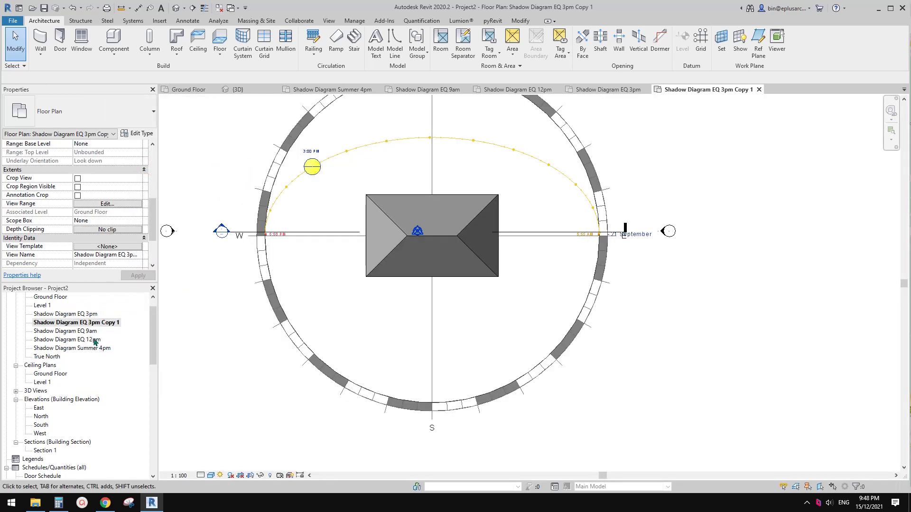
right_click(107, 323)
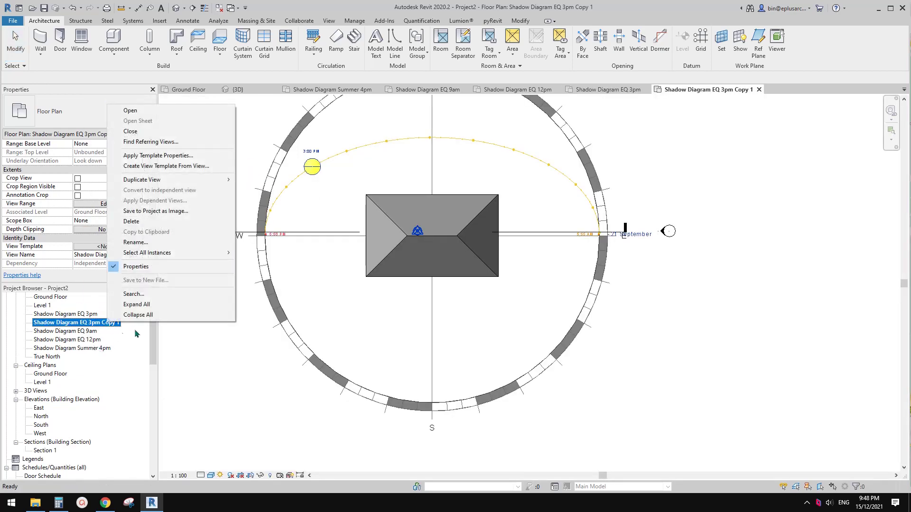
click(150, 243)
drag(79, 322, 160, 313)
text(Winter 10am)
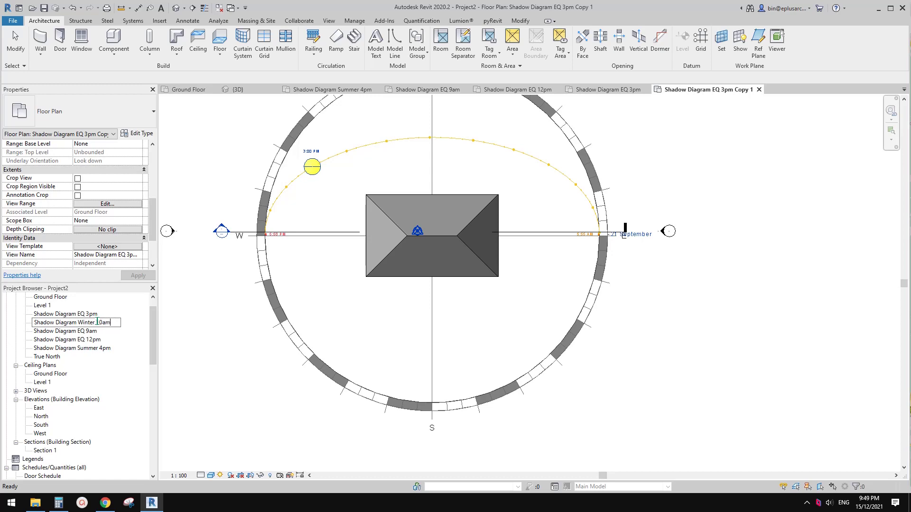
key(Return)
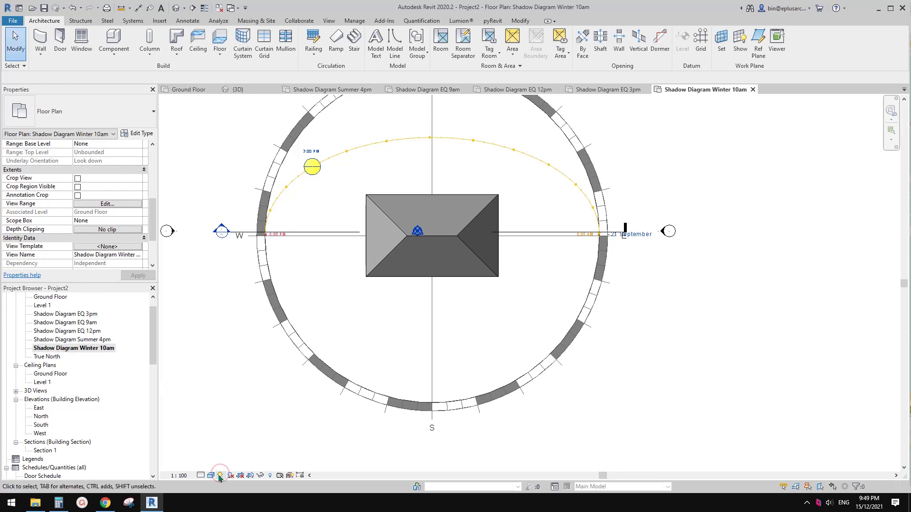
- Apply the Winter Solstice 10am sun preset to the Shadow Diagram Winter 10am view
click(221, 476)
click(247, 442)
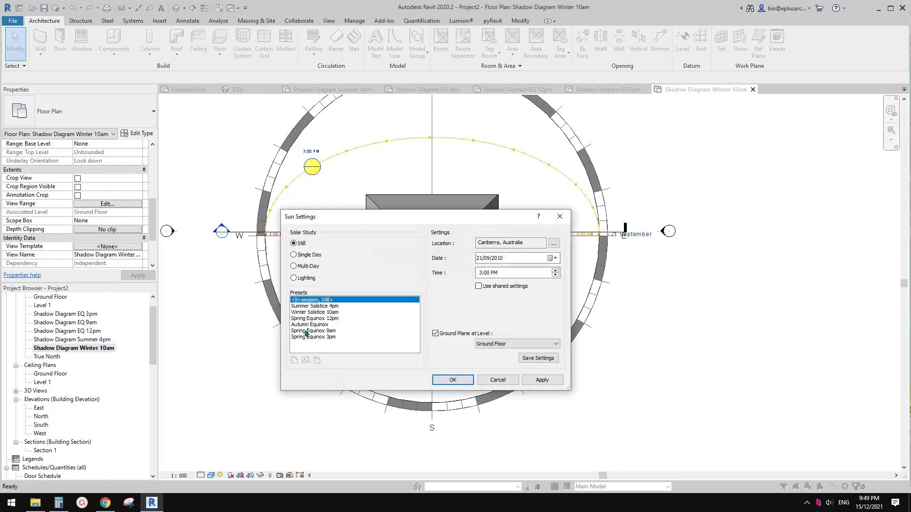
click(303, 312)
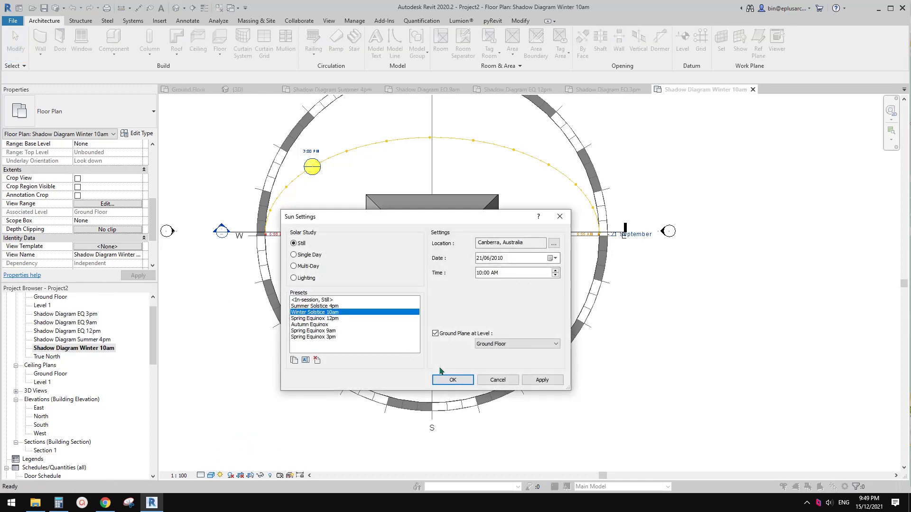
click(457, 380)
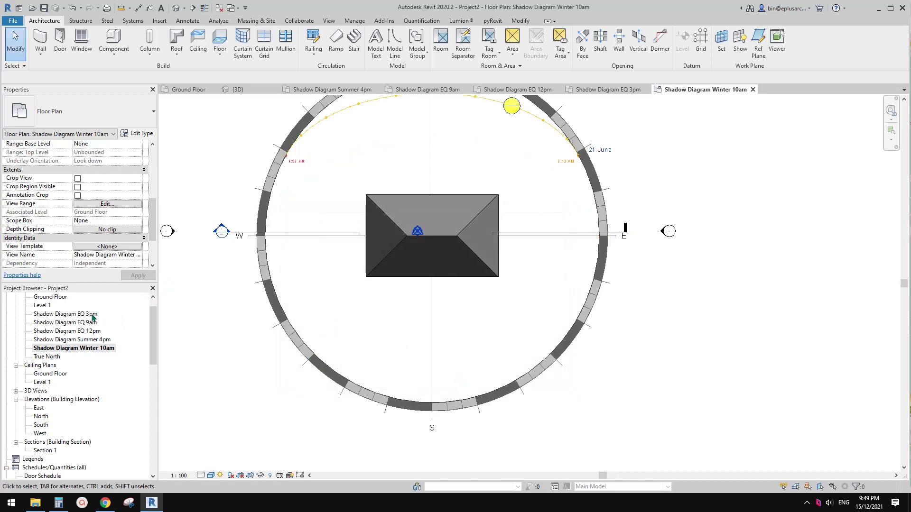
- Expand the project's sheets and open sheet A101 - Unnamed, keeping its number and name
drag(154, 341, 156, 371)
double_click(33, 401)
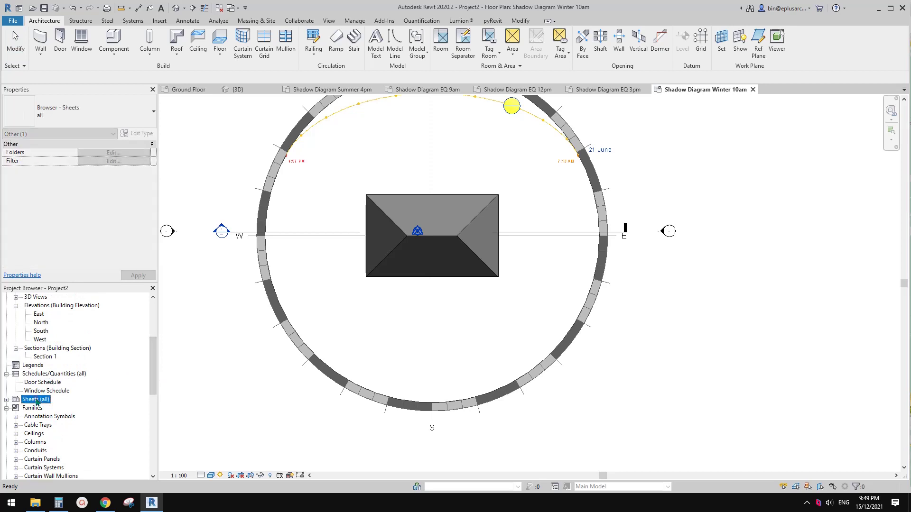
right_click(35, 402)
click(29, 402)
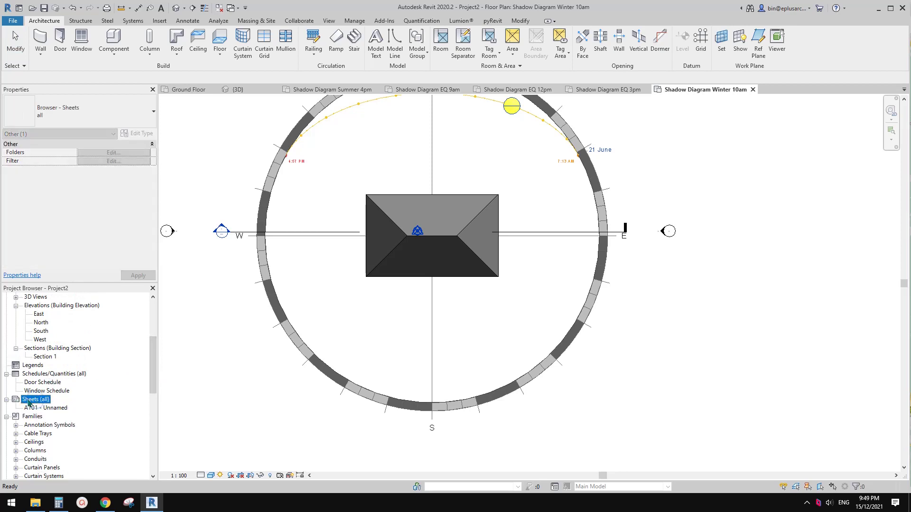
double_click(59, 409)
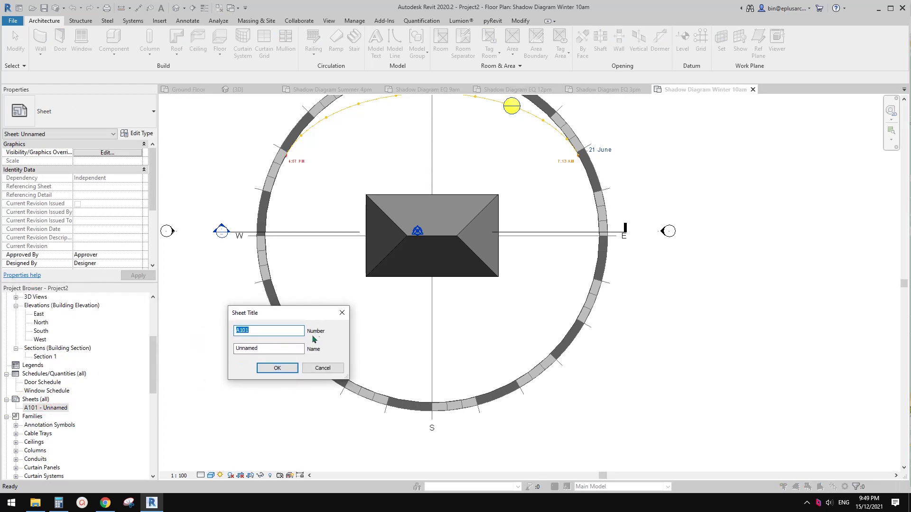
click(321, 369)
click(322, 368)
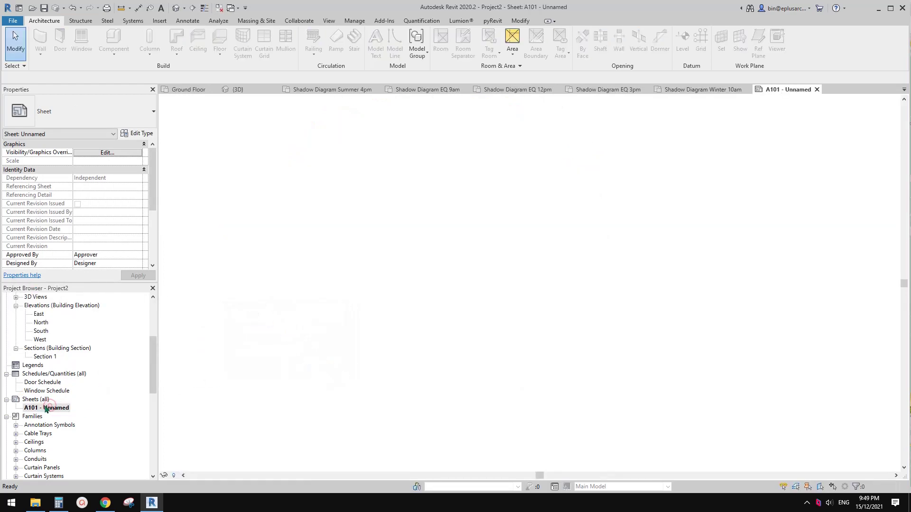
- Place the Shadow Diagram EQ 3pm view on sheet A101 and overlay the EQ 9am view exactly on it
drag(154, 363, 155, 327)
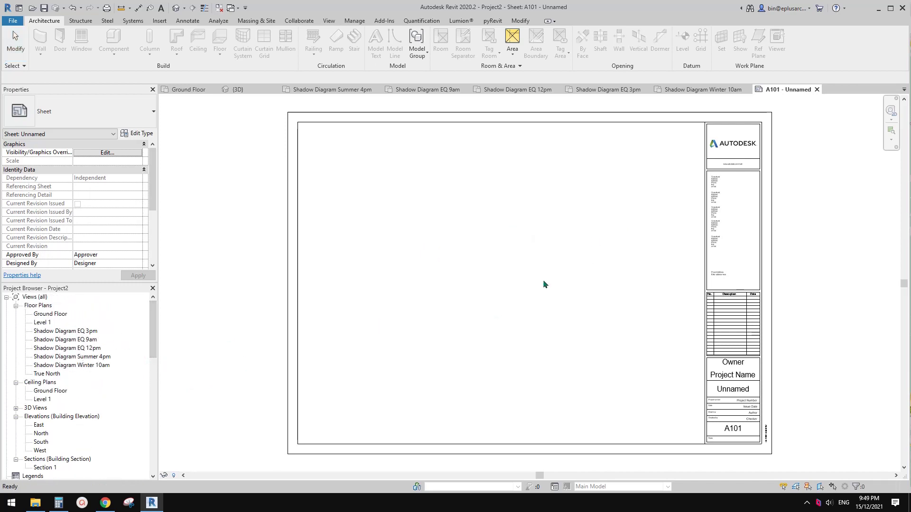
drag(78, 336, 445, 263)
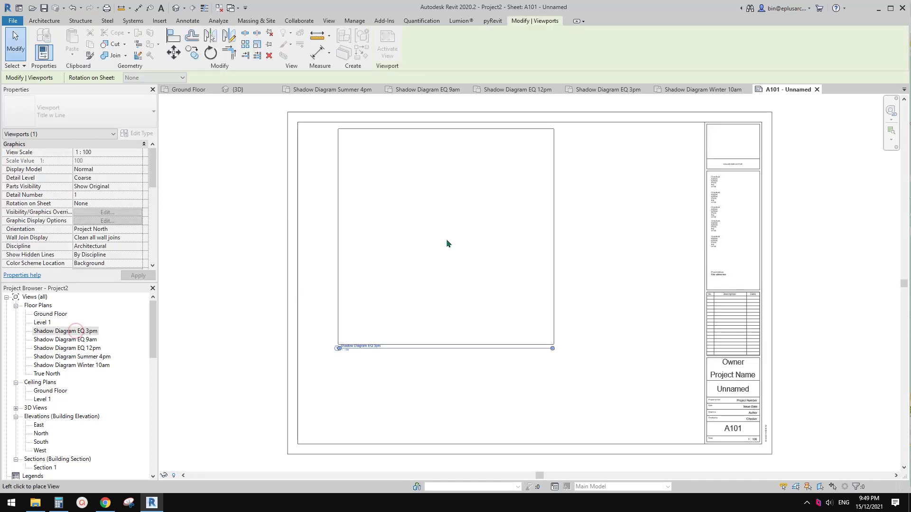
click(442, 256)
drag(93, 340, 451, 304)
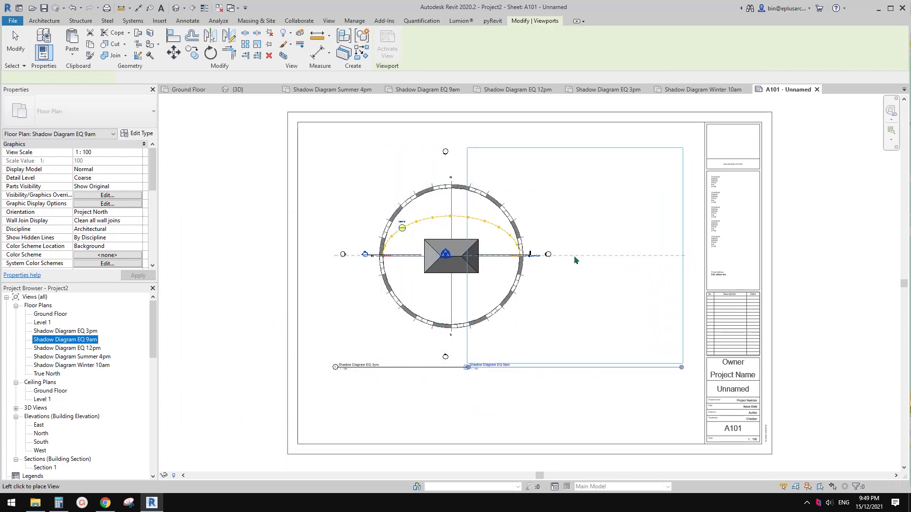
click(463, 258)
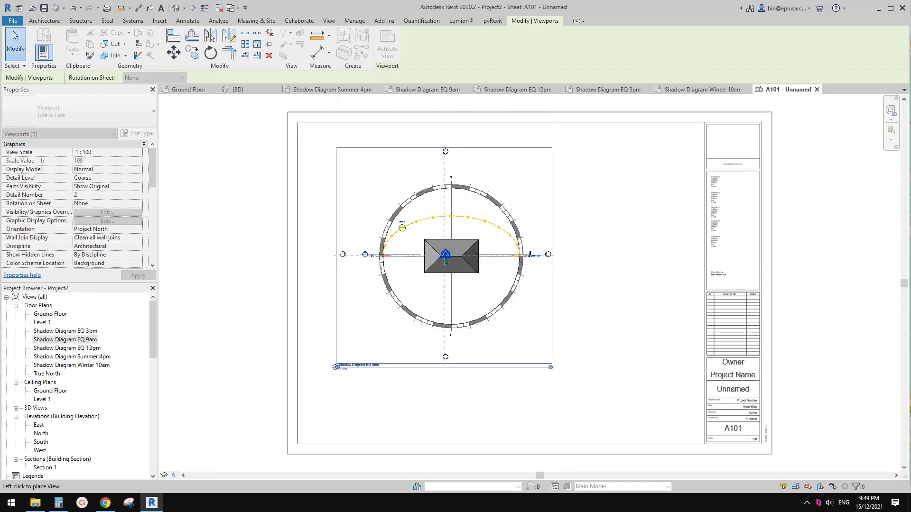
click(446, 261)
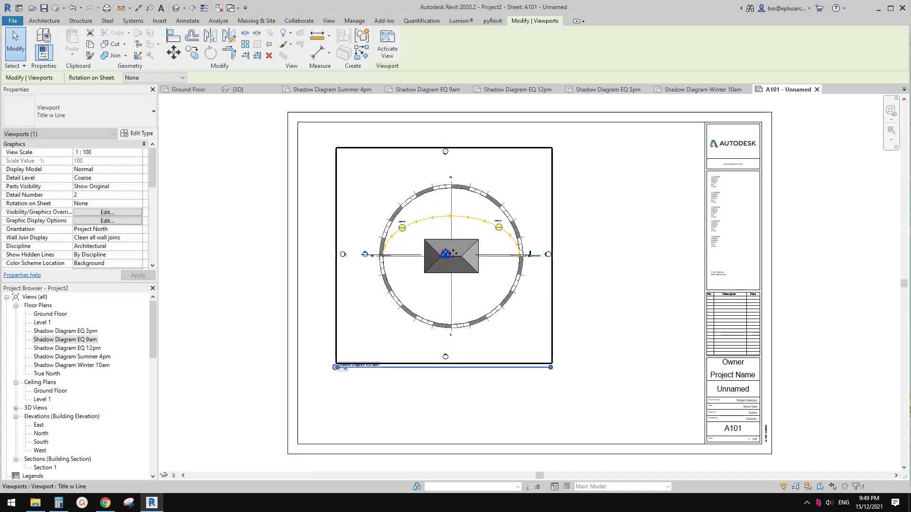
- Overlay the Shadow Diagram EQ 12pm, Summer 4pm and Winter 10am views exactly on the viewports already on sheet A101
drag(88, 350, 299, 325)
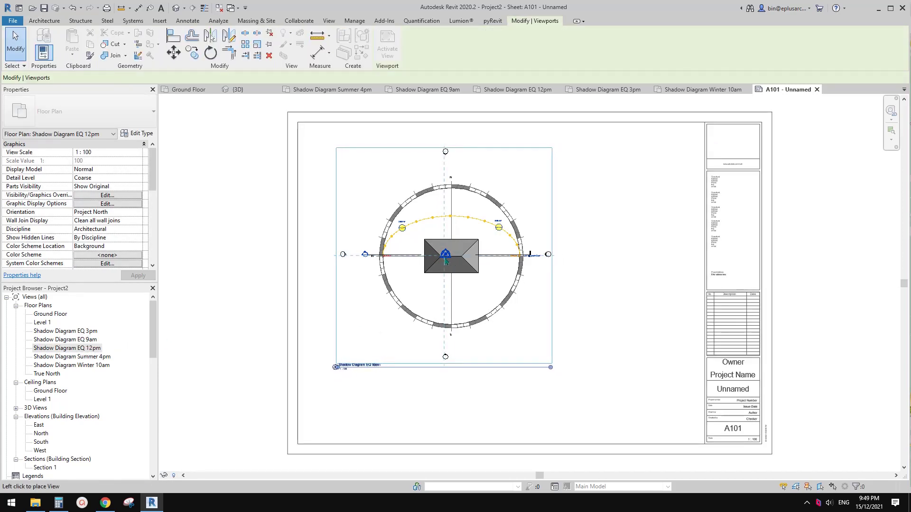
click(447, 262)
drag(95, 357, 446, 260)
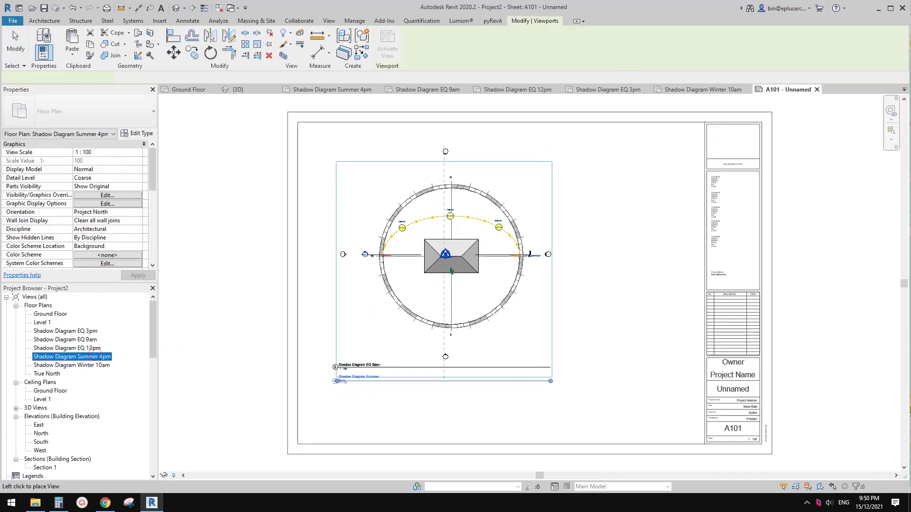
click(446, 261)
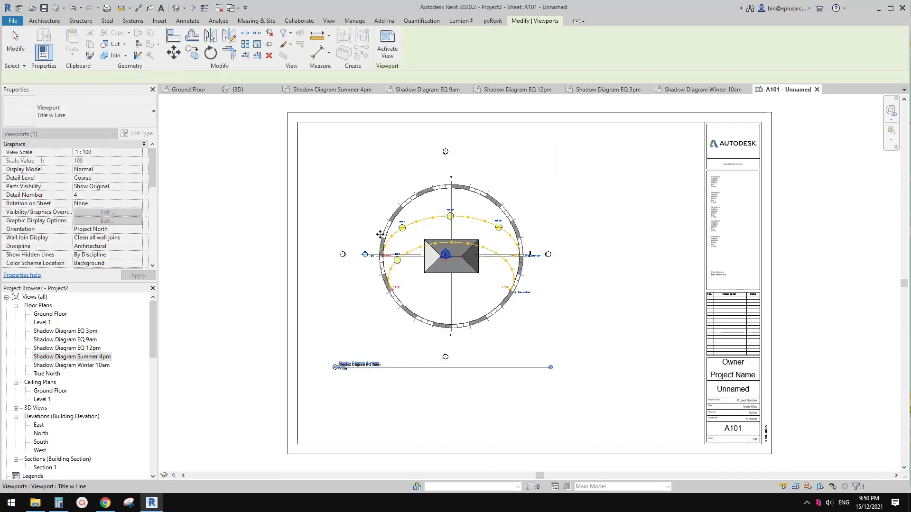
drag(71, 365, 445, 263)
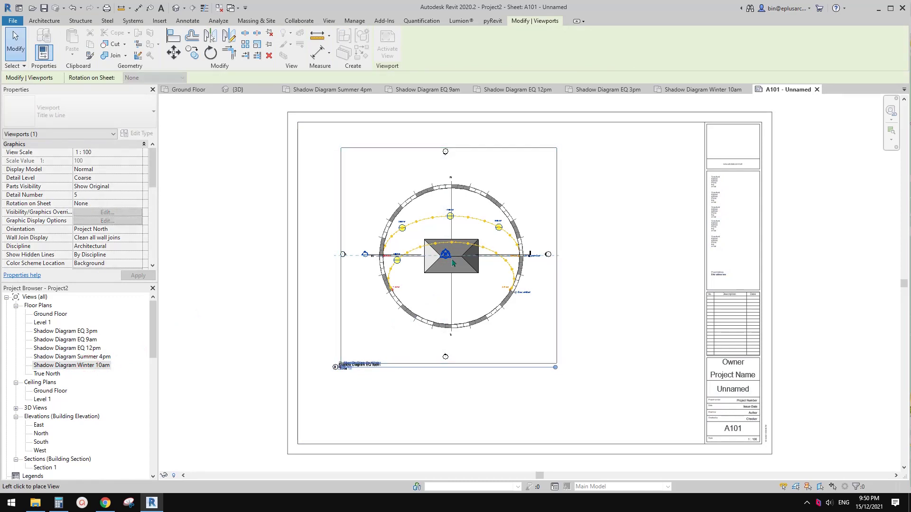
click(445, 263)
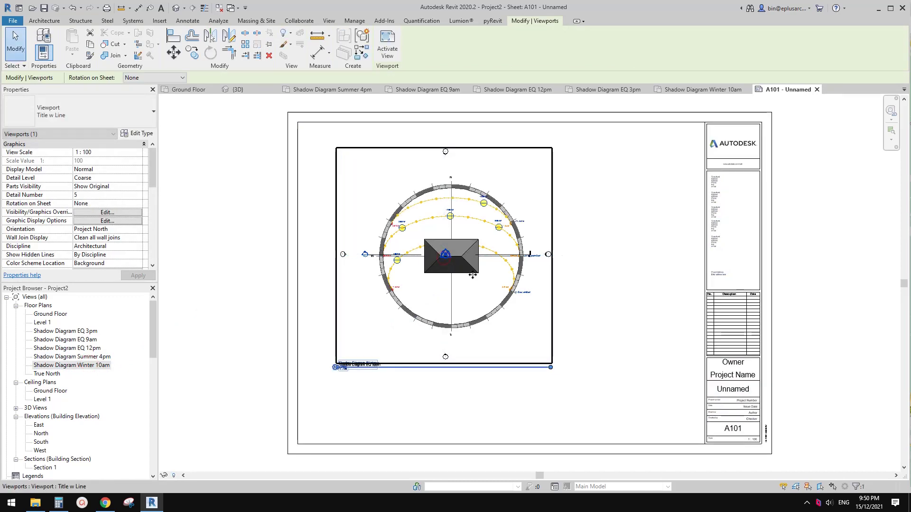
click(556, 332)
- Examine the overlaid sun paths, sun positions and missing house shadows on sheet A101
scroll(515, 321, up, 2)
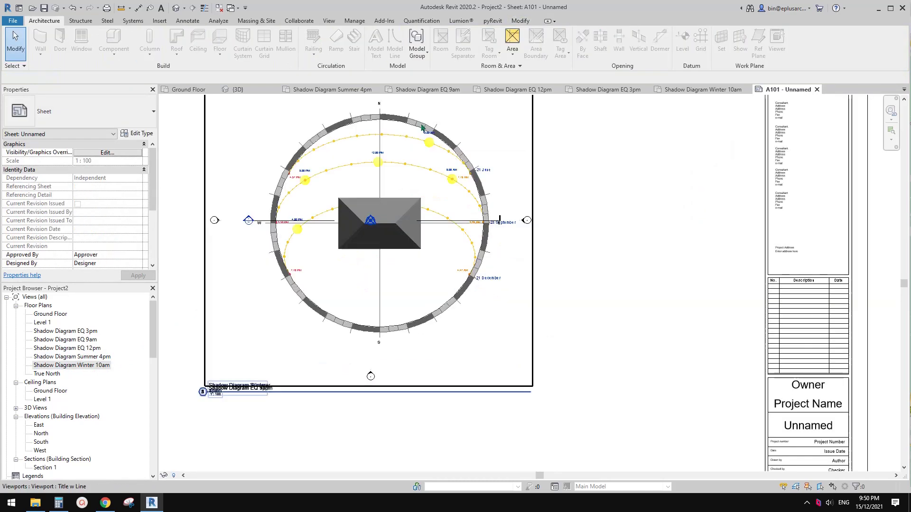
middle_drag(561, 257, 610, 267)
scroll(502, 203, up, 1)
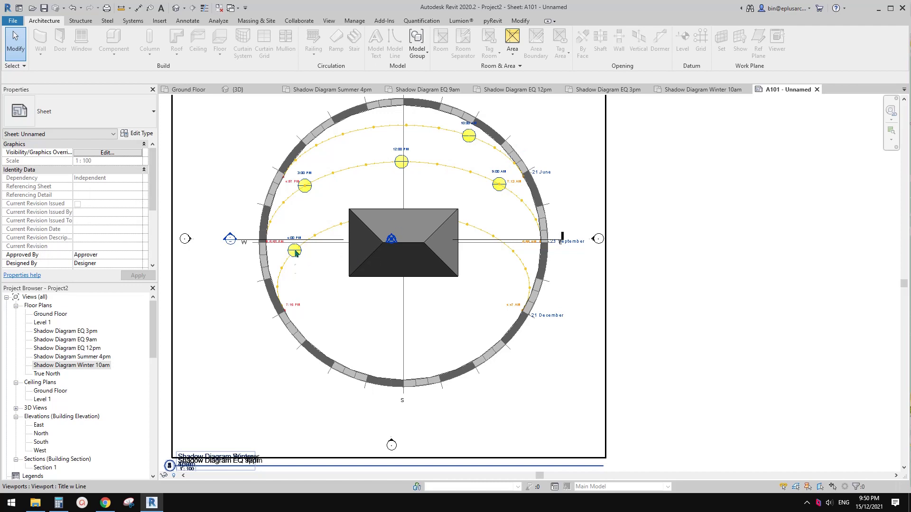
scroll(470, 294, down, 2)
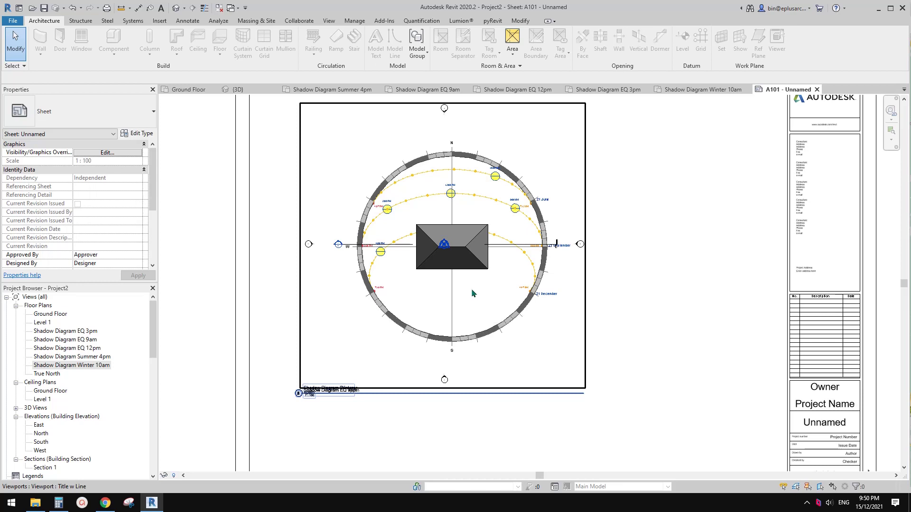
middle_drag(530, 271, 487, 292)
scroll(390, 286, up, 2)
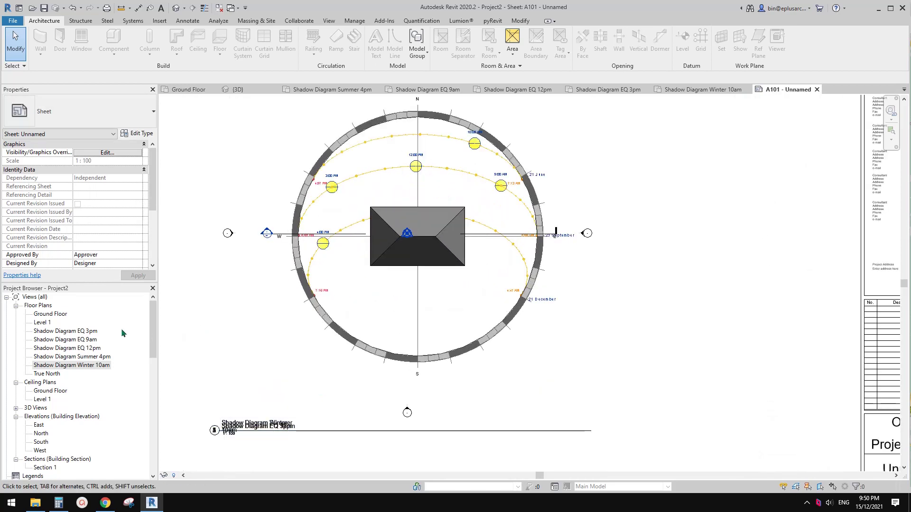
- List the views placed on sheet A101 in the project and open the Shadow Diagram EQ 3pm floor plan
click(153, 374)
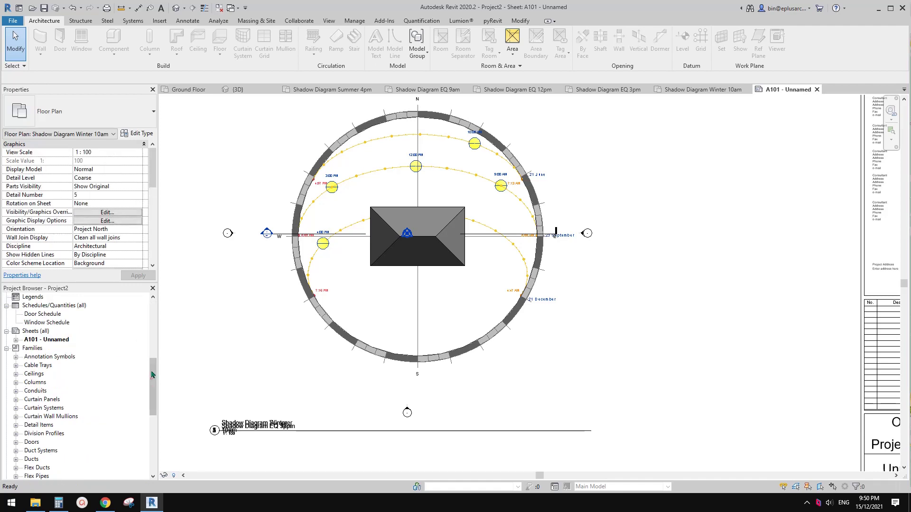
drag(152, 374, 151, 364)
click(16, 374)
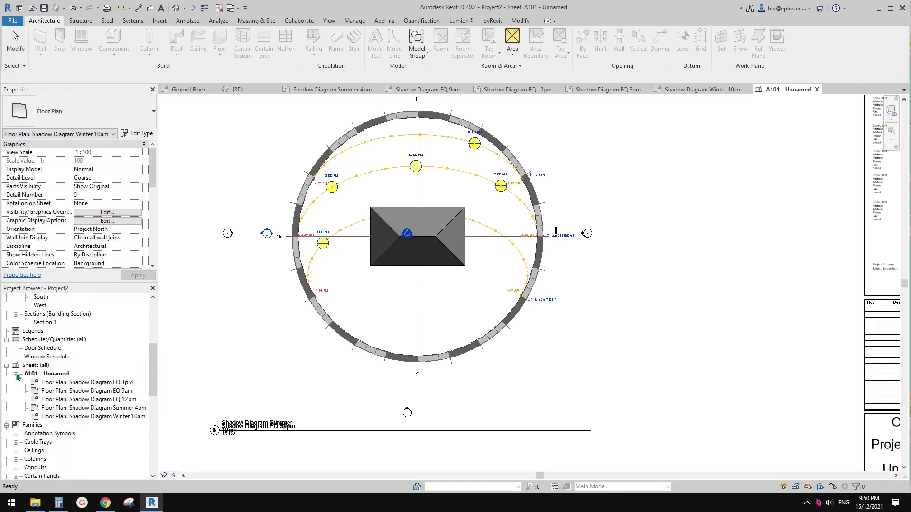
double_click(78, 382)
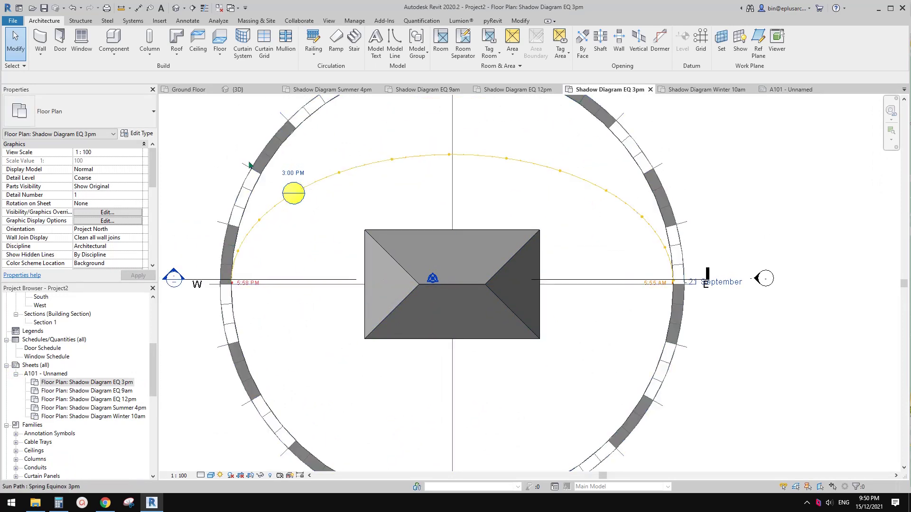
click(211, 476)
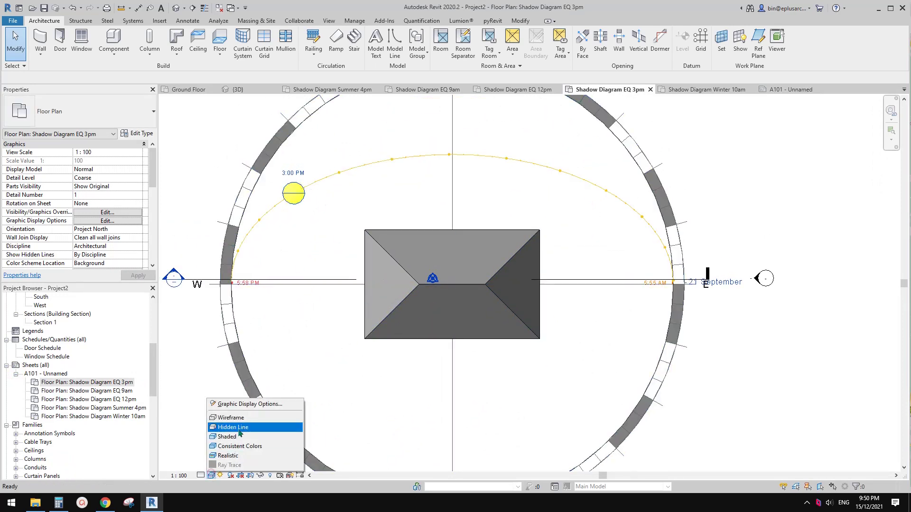
click(239, 403)
drag(173, 80, 147, 83)
click(219, 82)
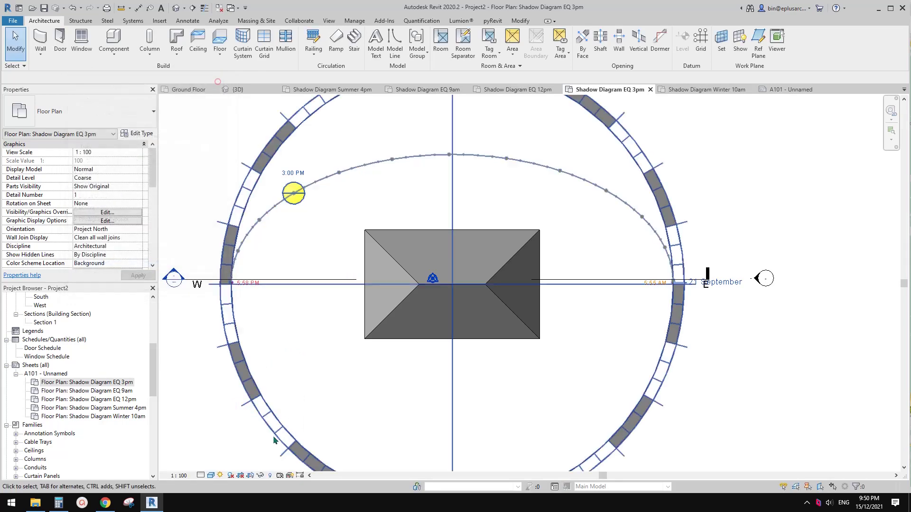
- Turn on shadows in the Shadow Diagram EQ 3pm view
click(230, 475)
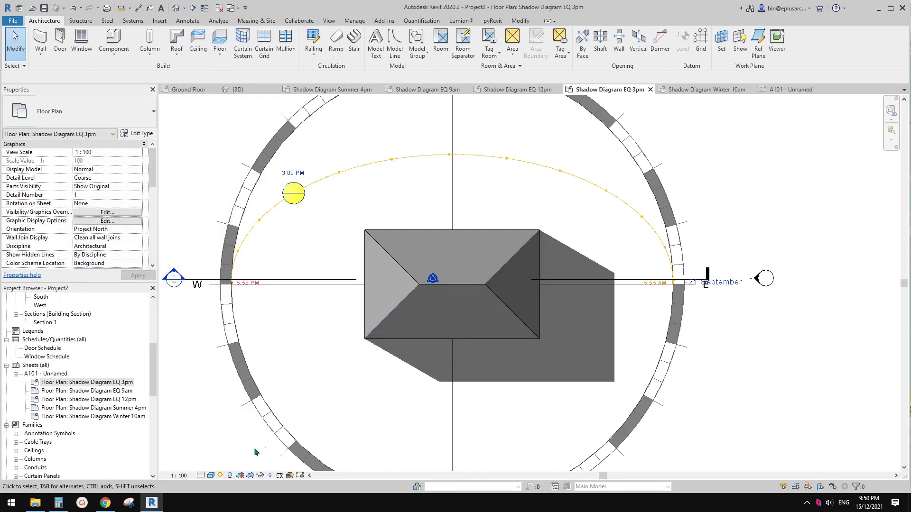
- Set the silhouettes to 0.5 pen in the EQ 3pm view's graphic display options and apply the change
click(211, 475)
click(229, 406)
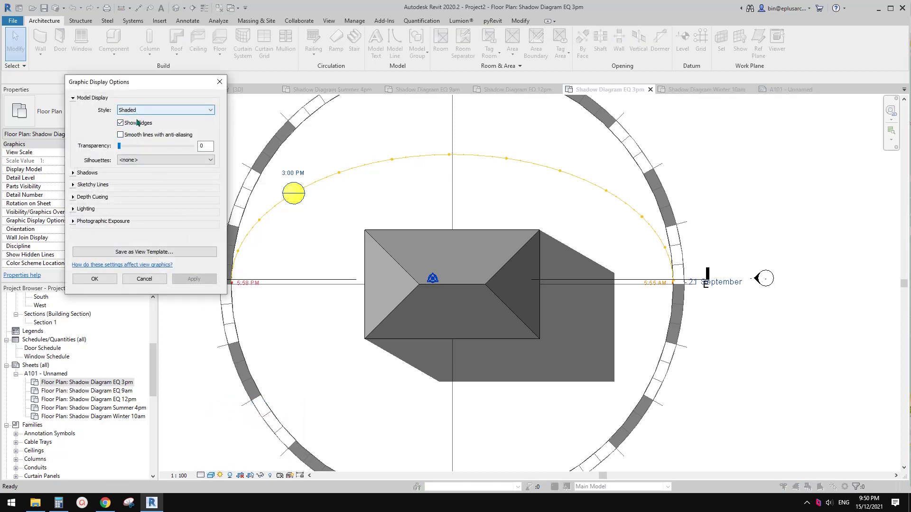
click(145, 159)
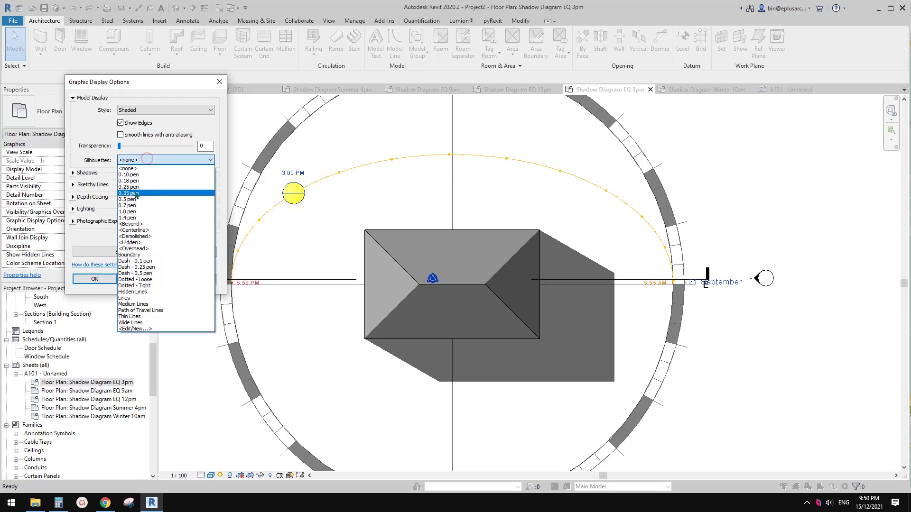
click(136, 200)
click(199, 279)
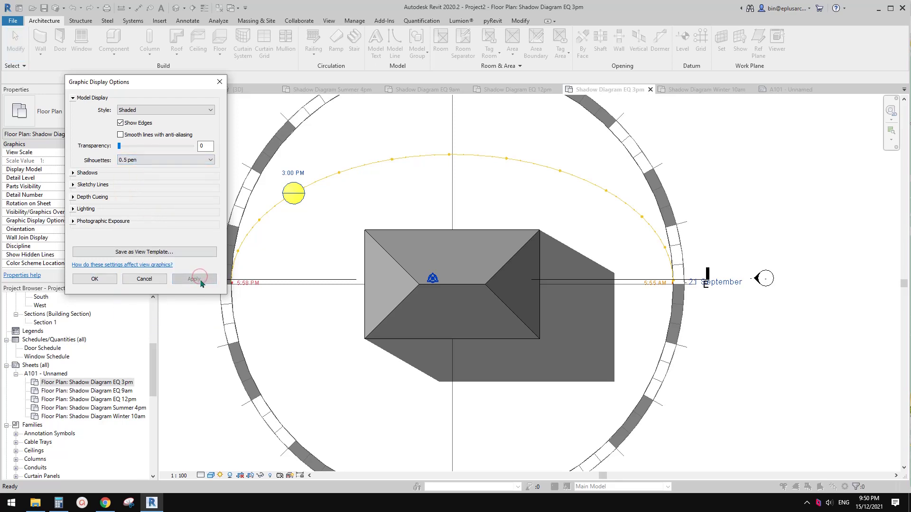
click(95, 279)
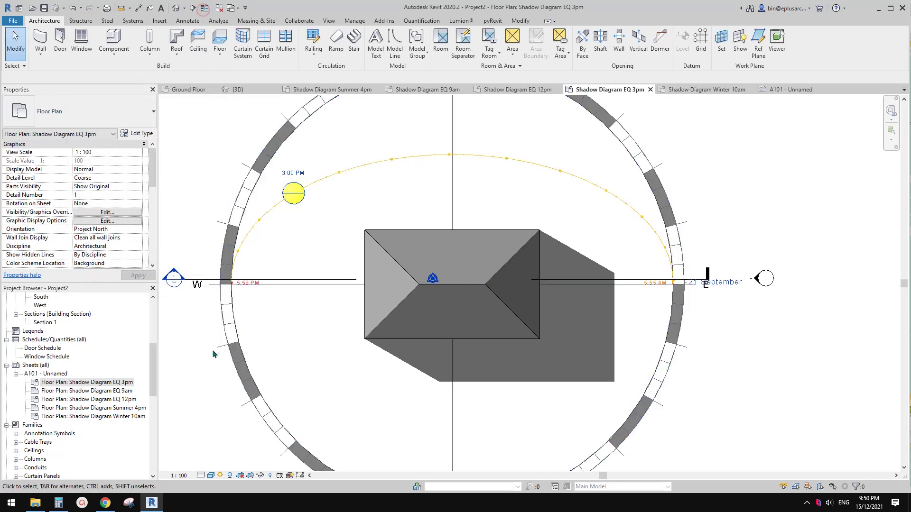
- Set the silhouettes back to <none> in the EQ 3pm view's graphic display options
click(211, 476)
click(245, 404)
click(152, 160)
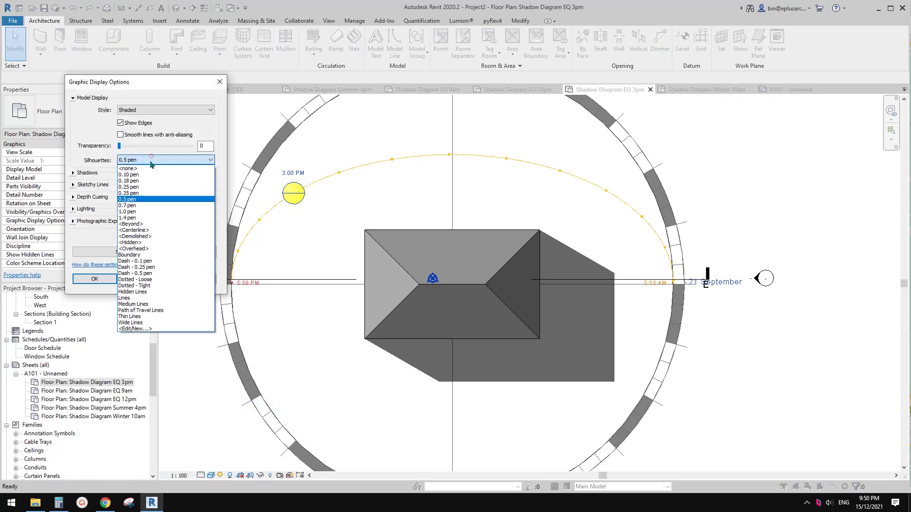
click(136, 169)
- Lighten the cast shadows by setting the Shadows intensity in the EQ 3pm view's lighting options to 20
click(73, 173)
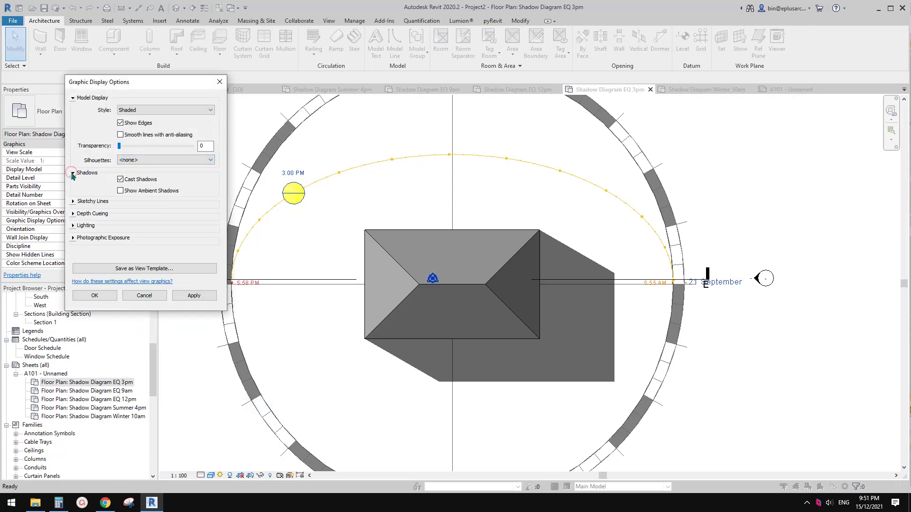
click(73, 173)
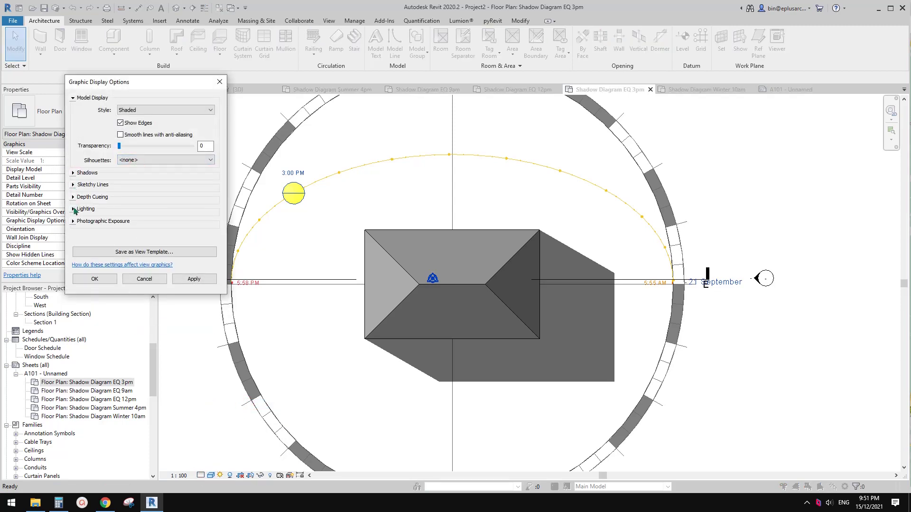
click(74, 209)
click(150, 293)
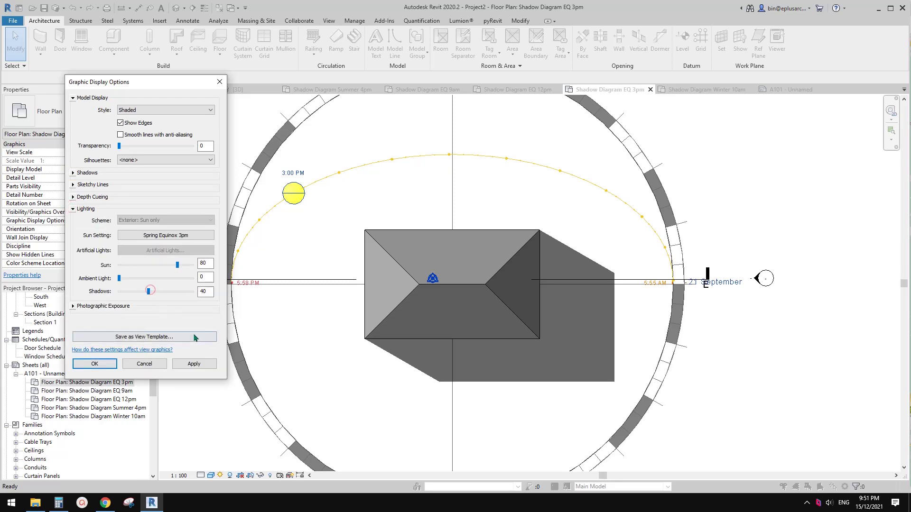
click(202, 364)
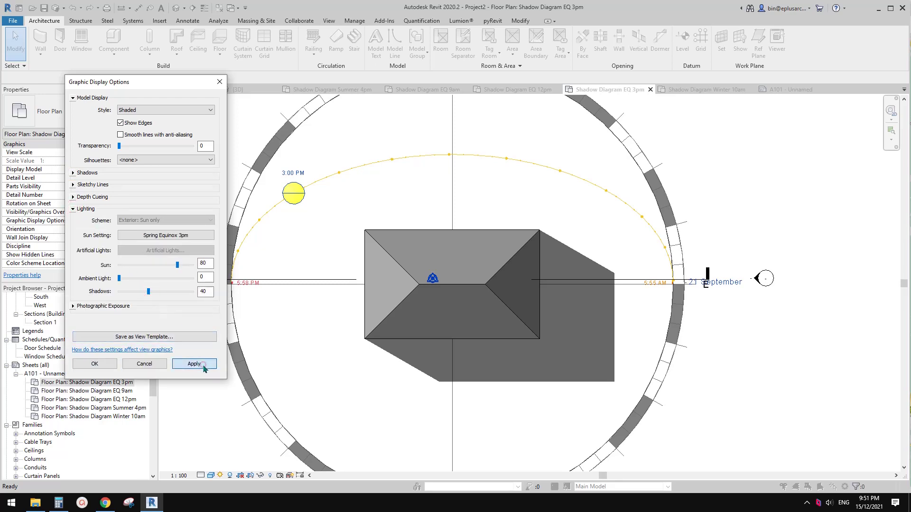
click(138, 293)
click(138, 293)
click(183, 364)
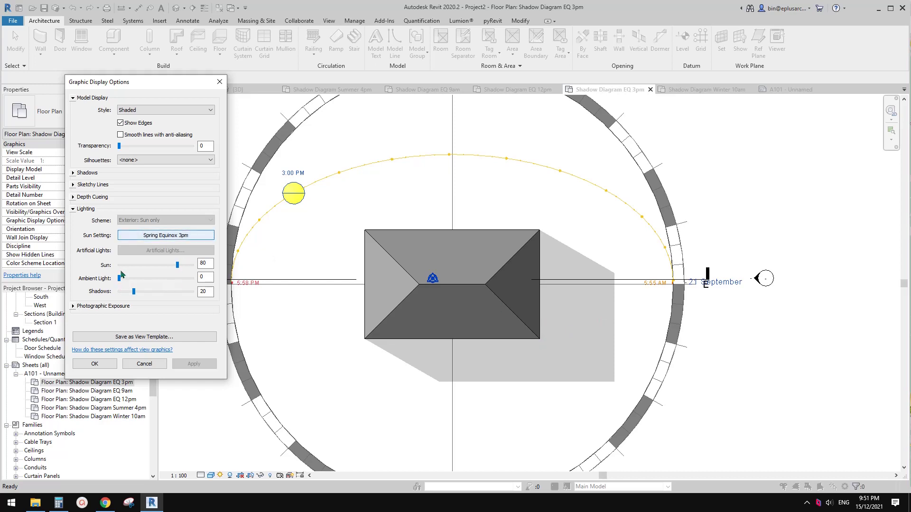
click(99, 363)
- Save the EQ 3pm view's graphic display settings as a new view template named Shadow Diagram Template
scroll(153, 241, down, 5)
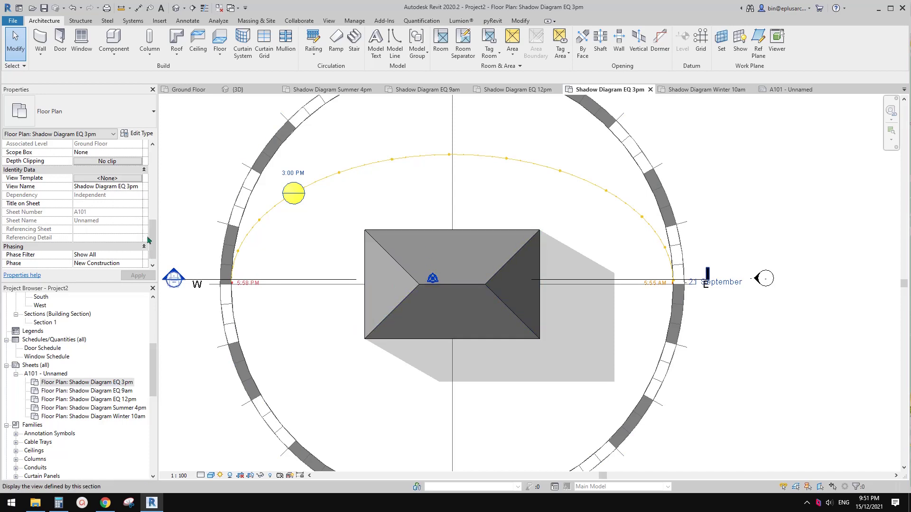
click(209, 474)
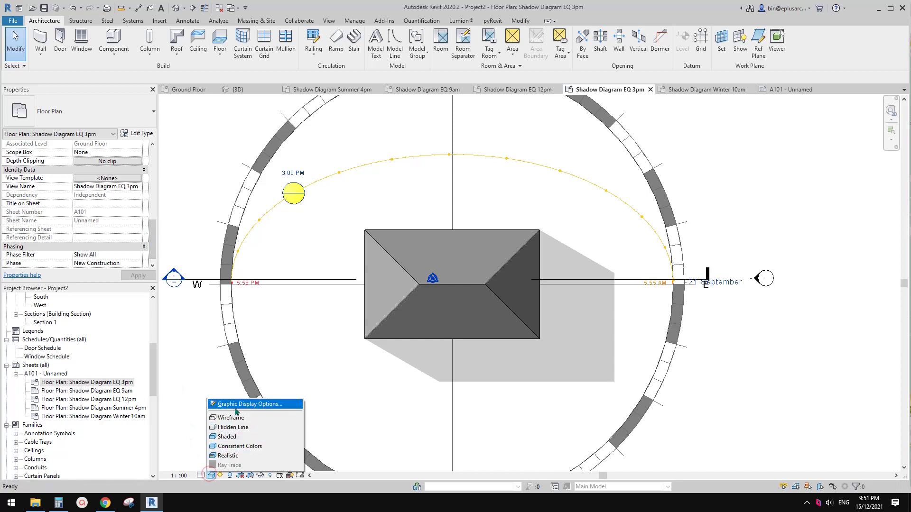
click(256, 403)
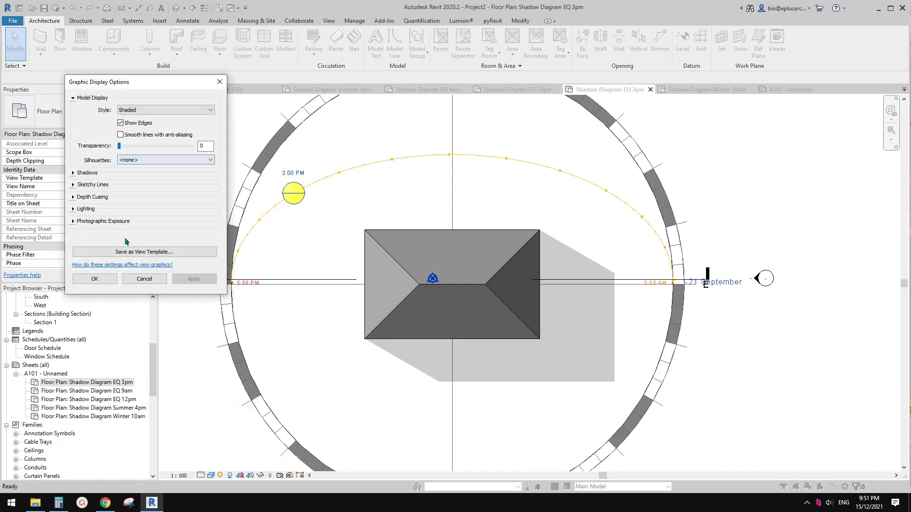
click(149, 253)
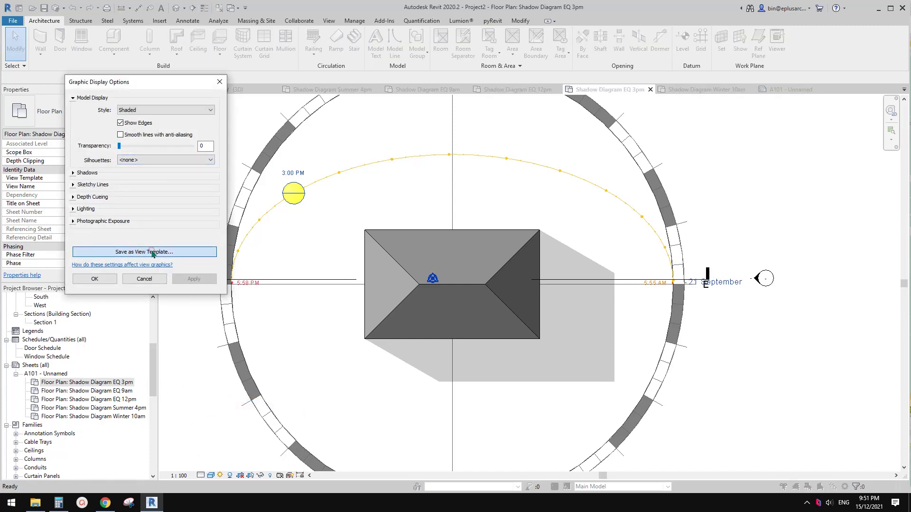
click(382, 148)
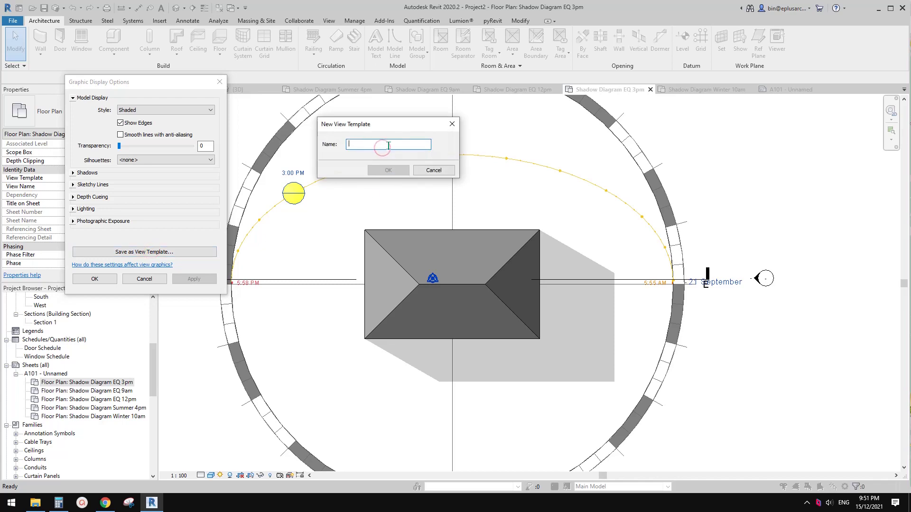
text(Shadow Diagram Template)
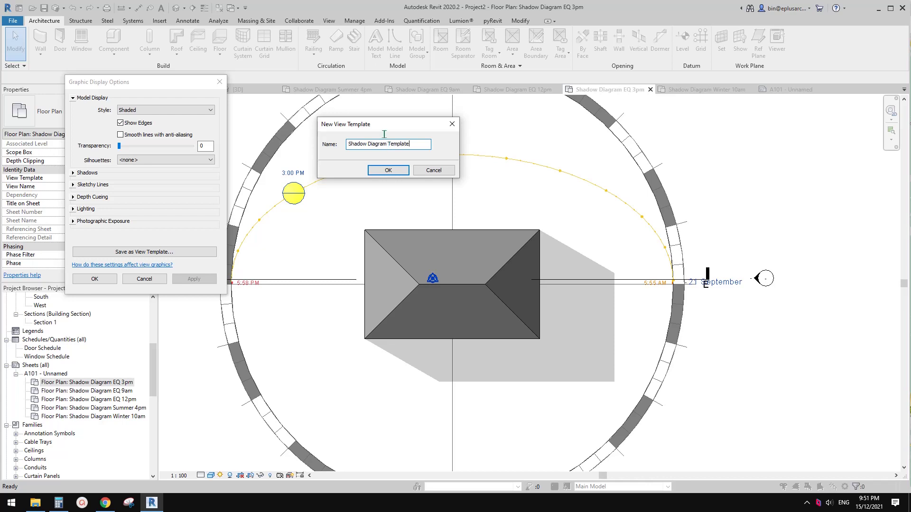
click(400, 170)
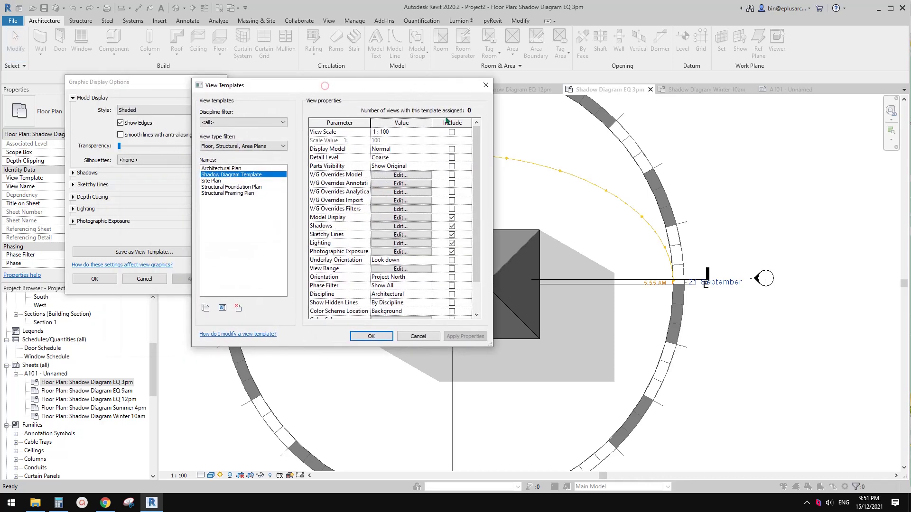
- Include View Scale, Display Model, Detail Level, Parts Visibility and all V/G Overrides, from Model to Filters, in the Shadow Diagram Template
click(452, 132)
click(452, 149)
click(451, 157)
click(452, 166)
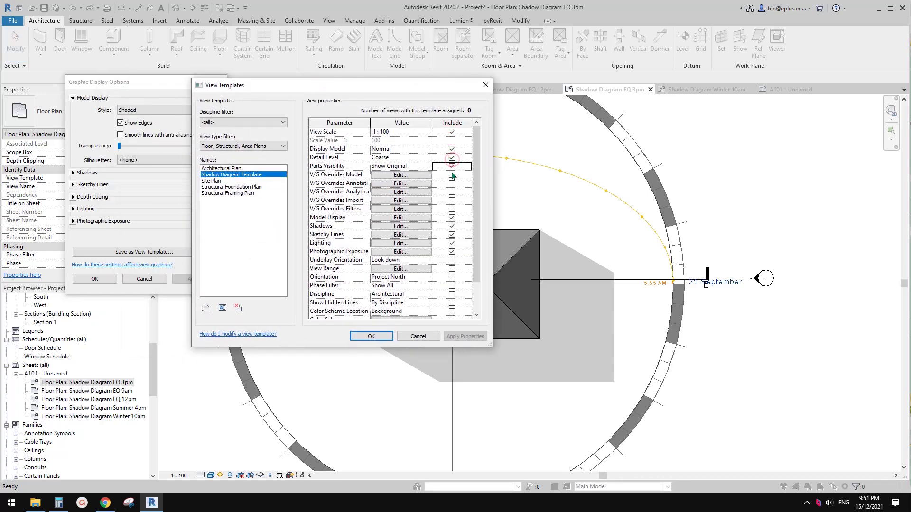
click(452, 175)
click(452, 183)
click(452, 192)
click(452, 200)
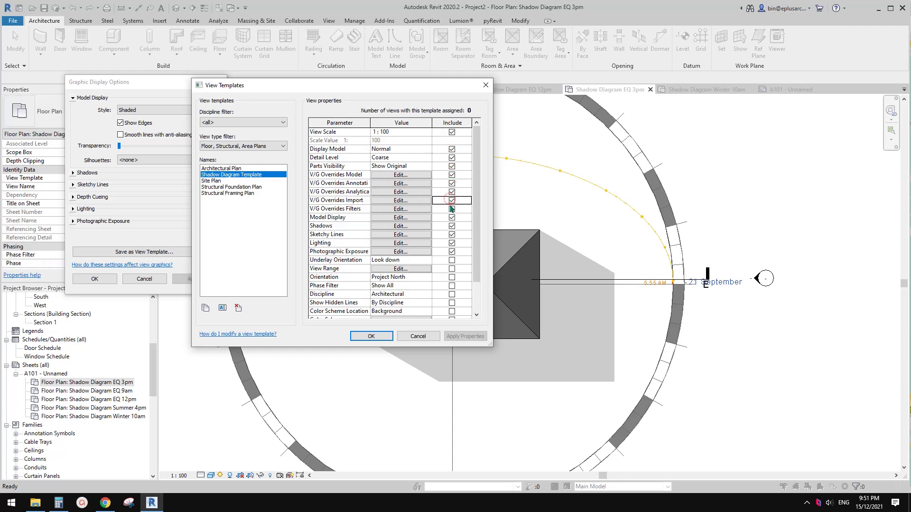
click(452, 208)
- Exclude Lighting from the Shadow Diagram Template, then confirm the template and the EQ 3pm view's graphic display options
click(452, 243)
mouse_move(480, 259)
mouse_down()
mouse_move(476, 288)
mouse_move(476, 261)
mouse_move(477, 274)
mouse_up()
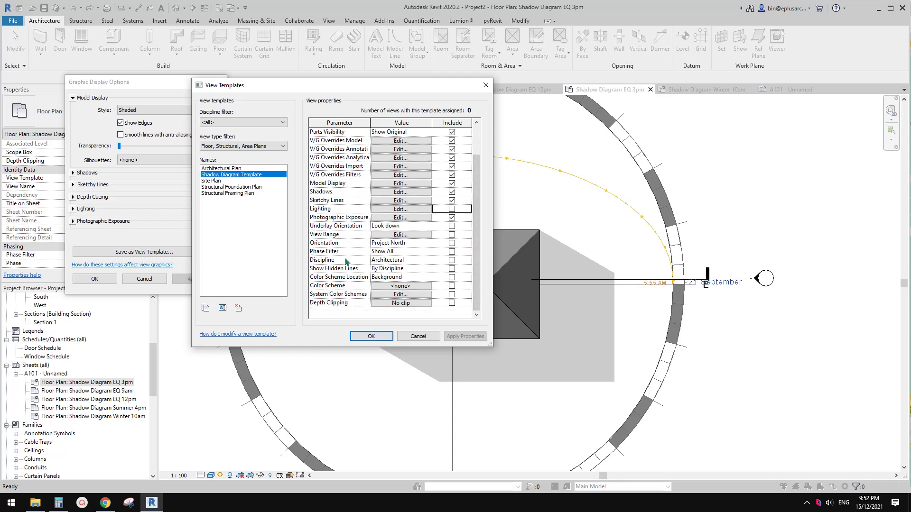
drag(478, 234, 469, 200)
click(371, 337)
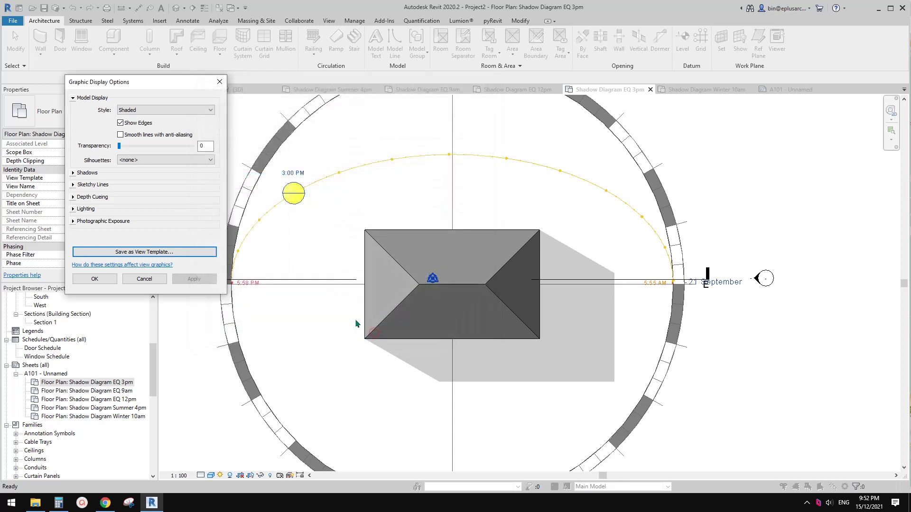
click(95, 279)
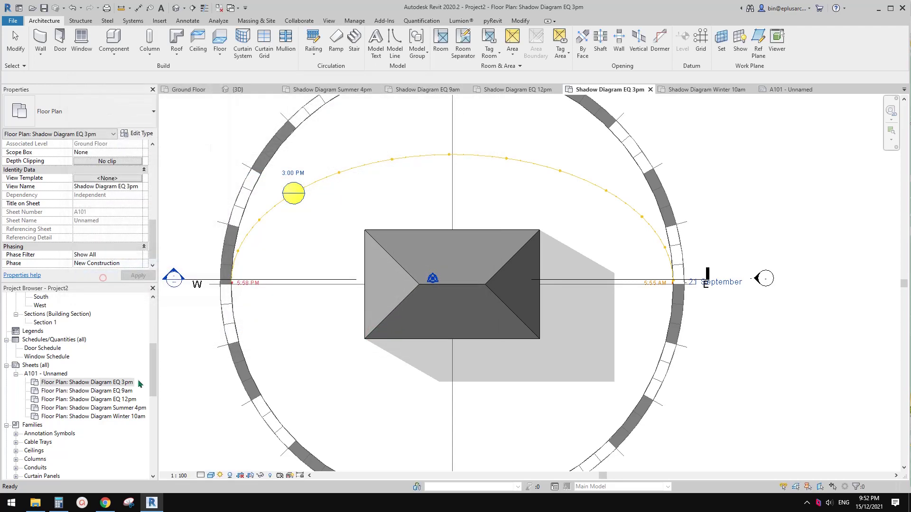
- Assign the Shadow Diagram Template to all five shadow diagram views placed on sheet A101
click(110, 382)
shift+click(76, 417)
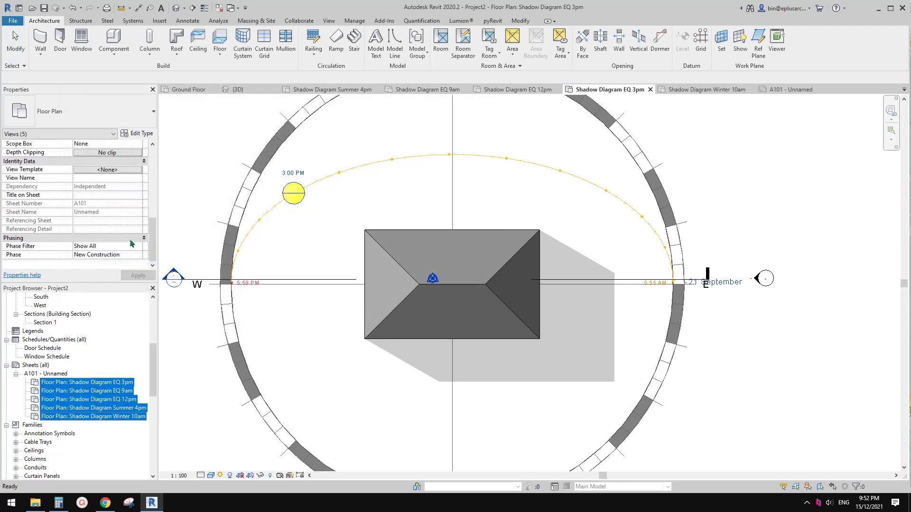
scroll(132, 238, up, 3)
click(120, 195)
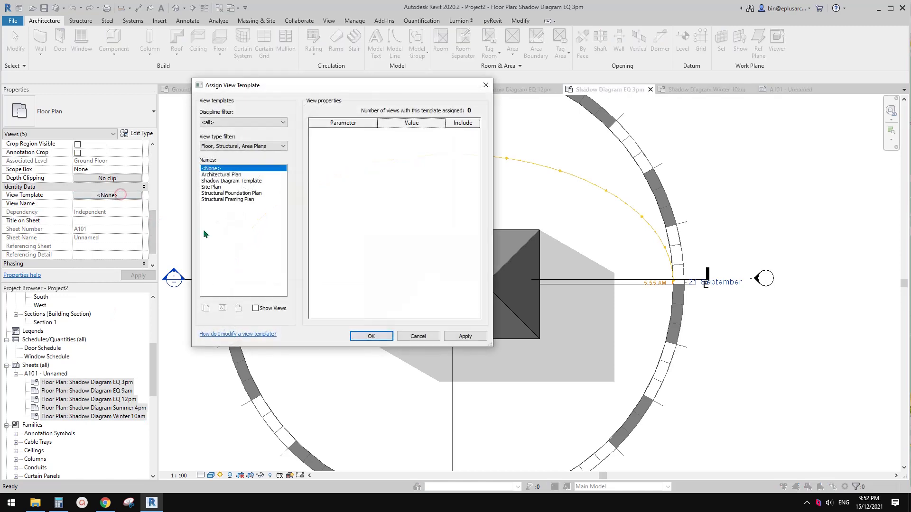
click(217, 182)
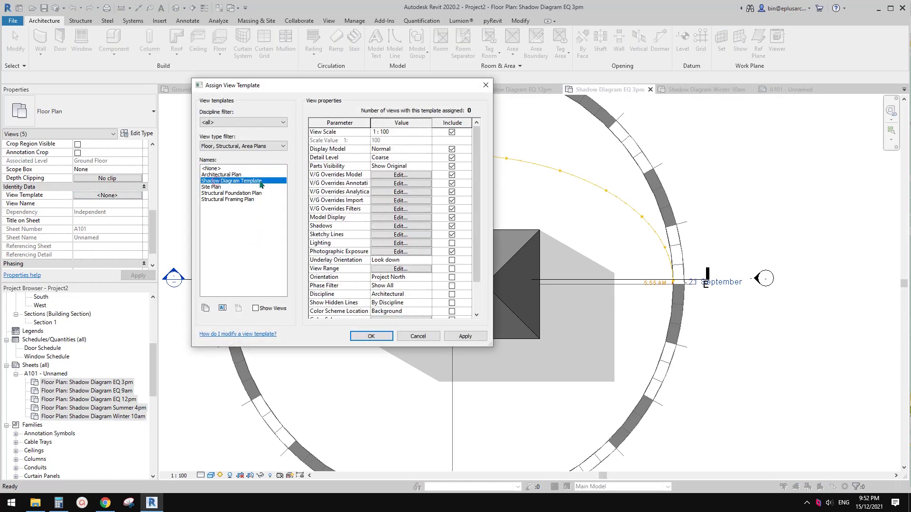
click(465, 336)
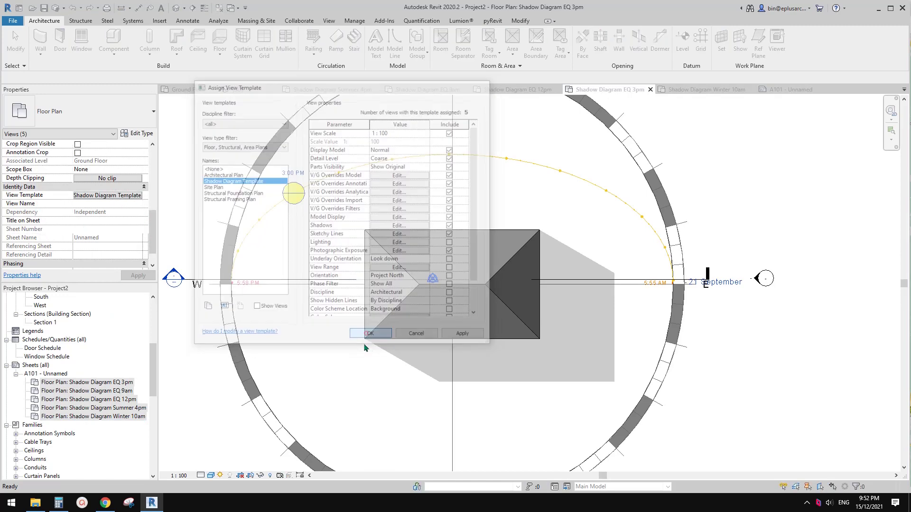
click(371, 337)
- Open sheet A101 and examine how the shadows of the overlaid views display around the house
double_click(48, 375)
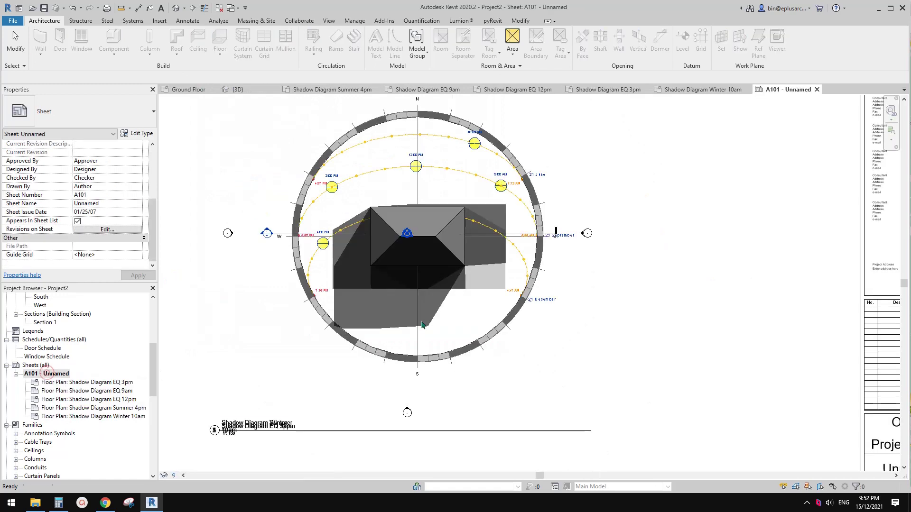
scroll(474, 287, up, 2)
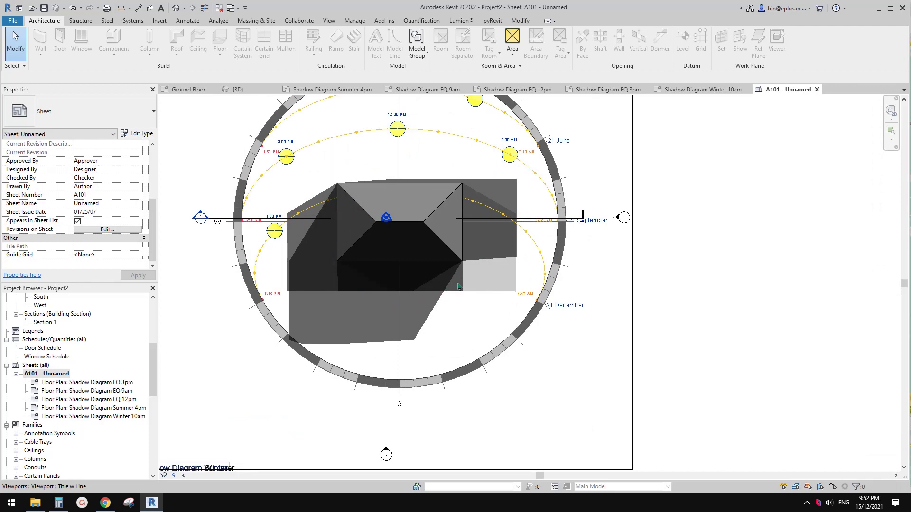
scroll(431, 301, up, 3)
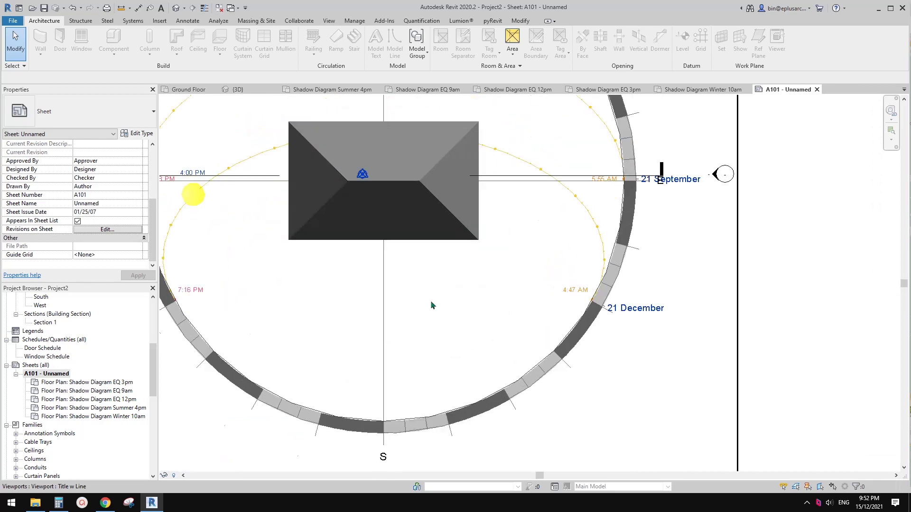
scroll(413, 302, down, 3)
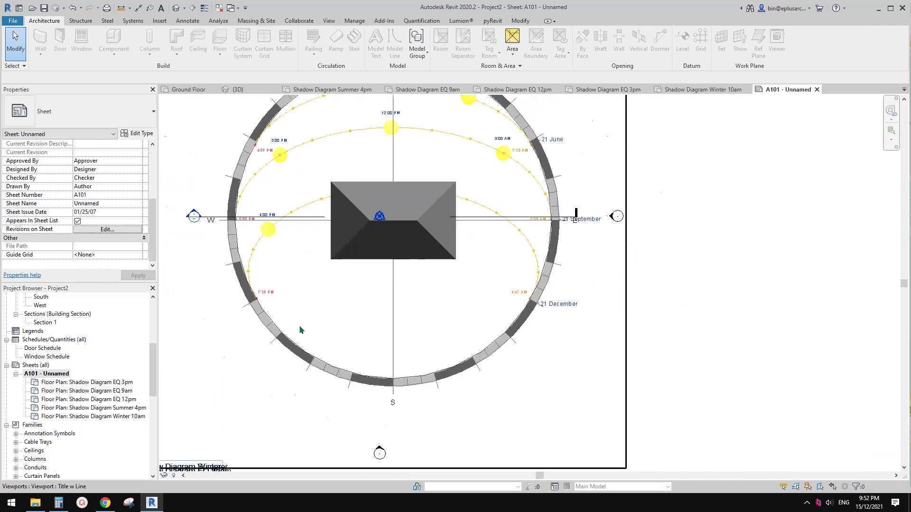
- Compare the EQ 3pm and EQ 9am views' shadows and examine the lighting settings of the assigned Shadow Diagram Template
double_click(122, 382)
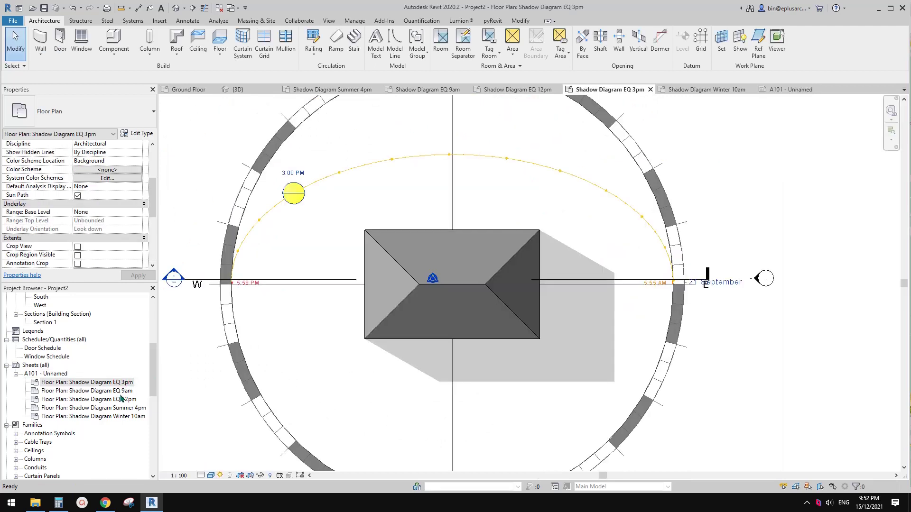
double_click(120, 392)
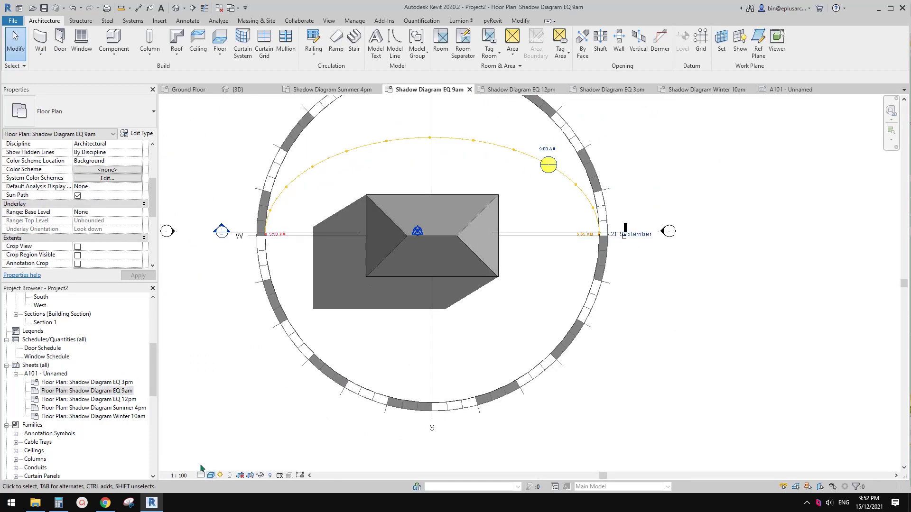
scroll(134, 227, down, 5)
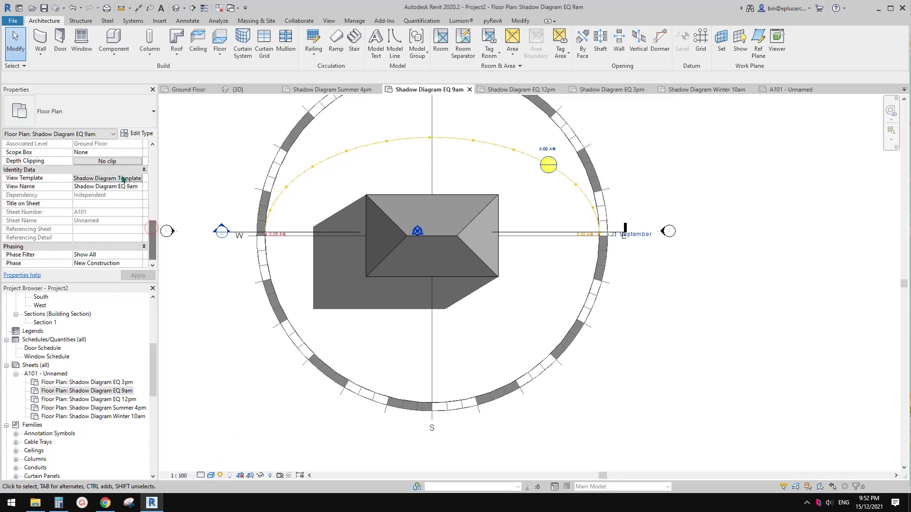
click(122, 179)
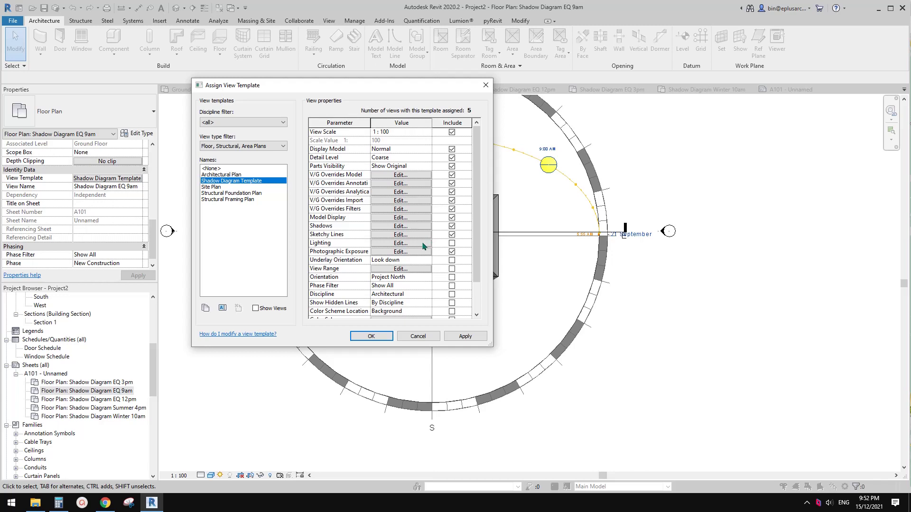
click(423, 245)
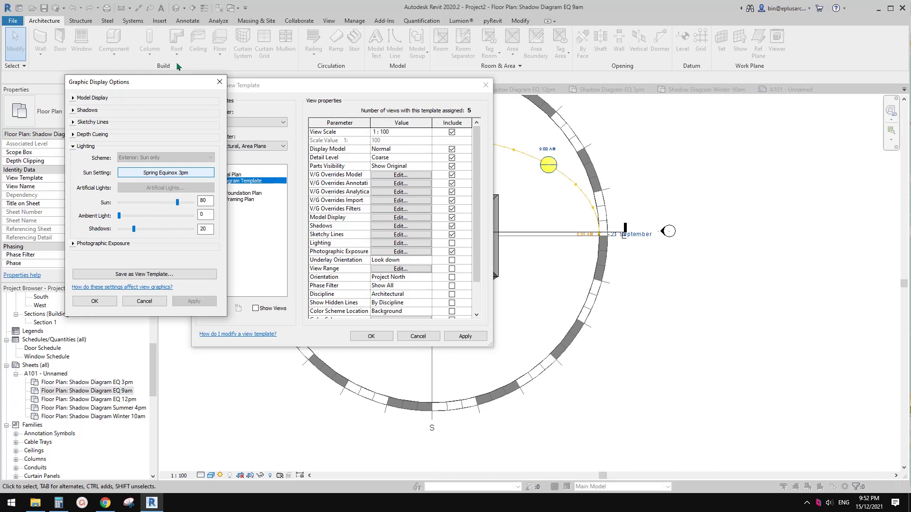
drag(174, 87, 250, 105)
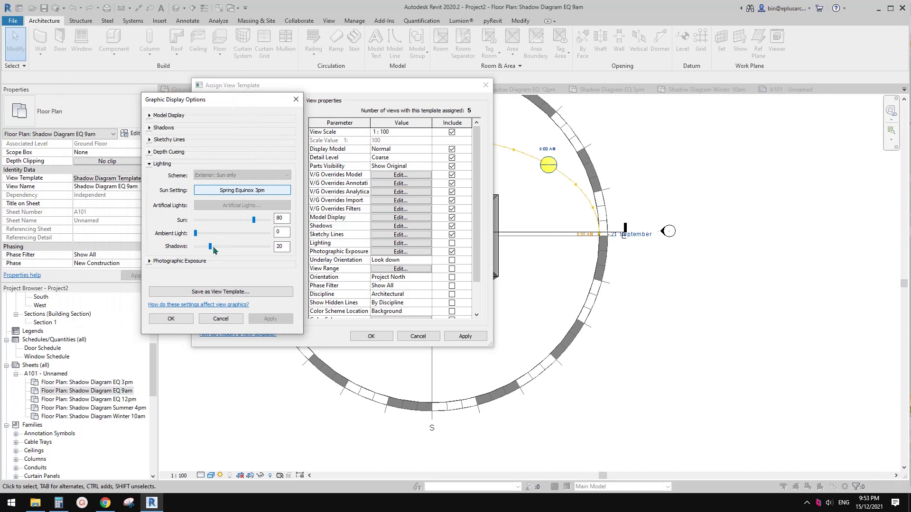
click(296, 100)
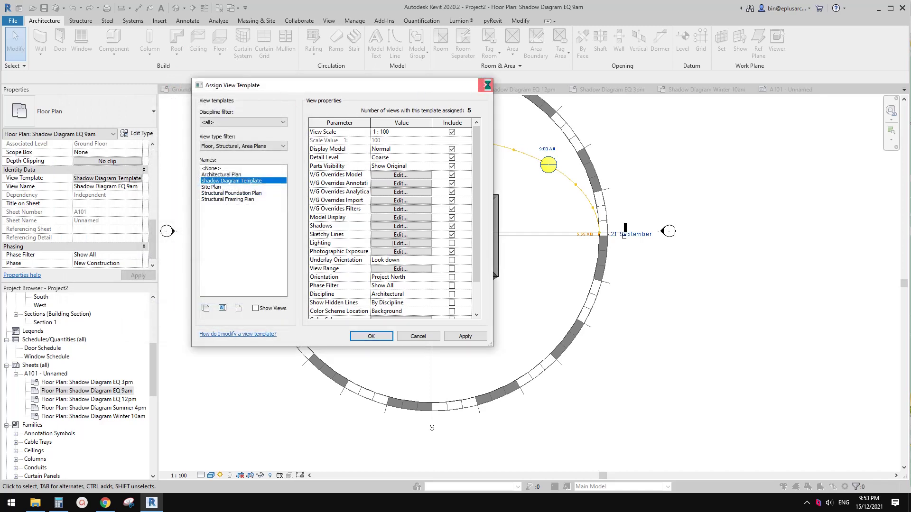
click(487, 85)
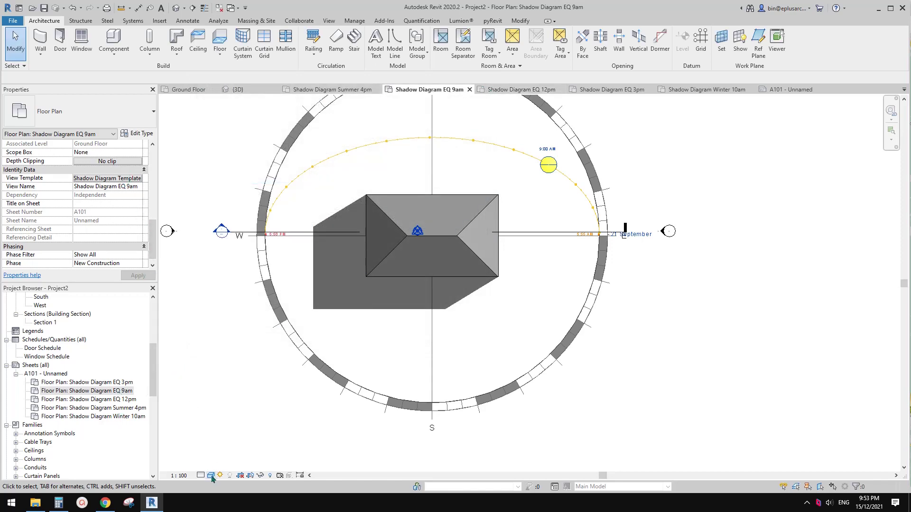
click(109, 393)
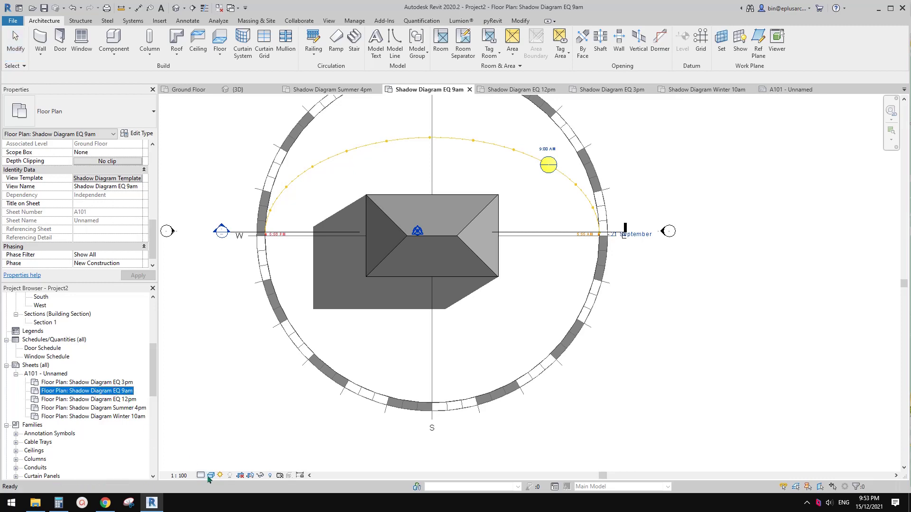
click(209, 476)
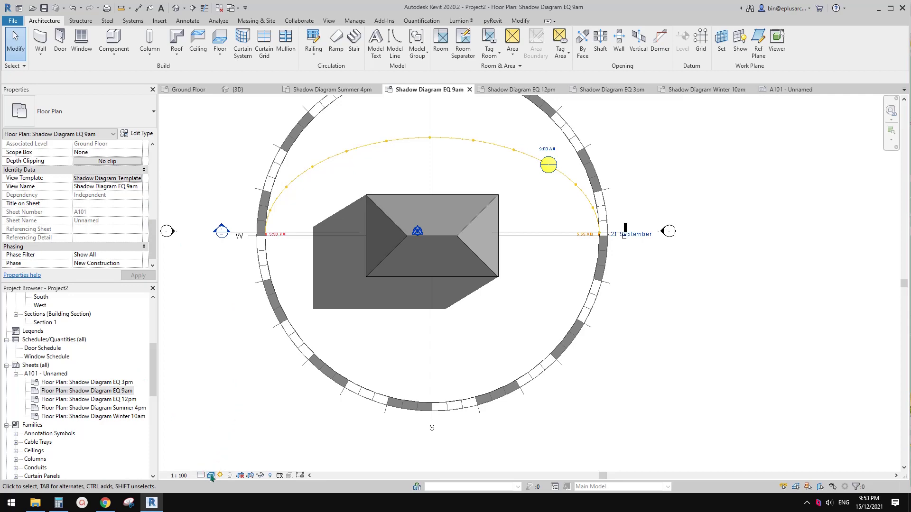
click(123, 178)
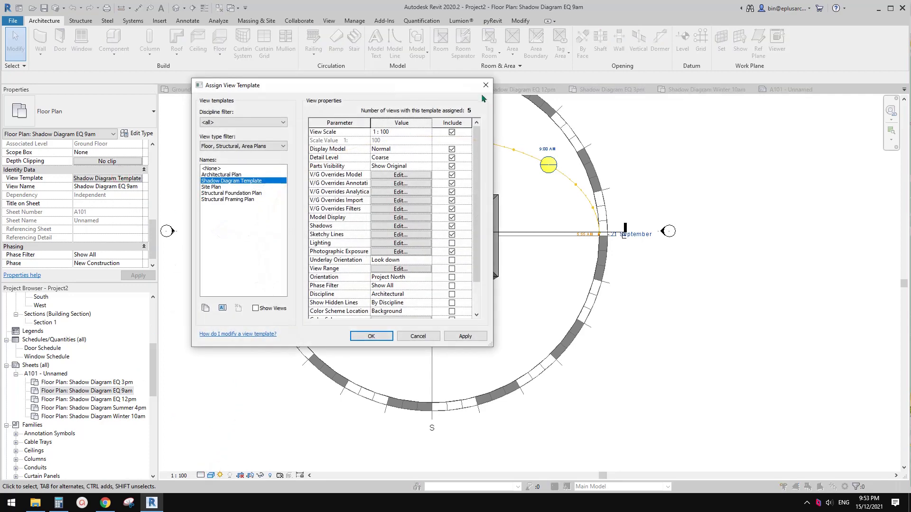
key(Escape)
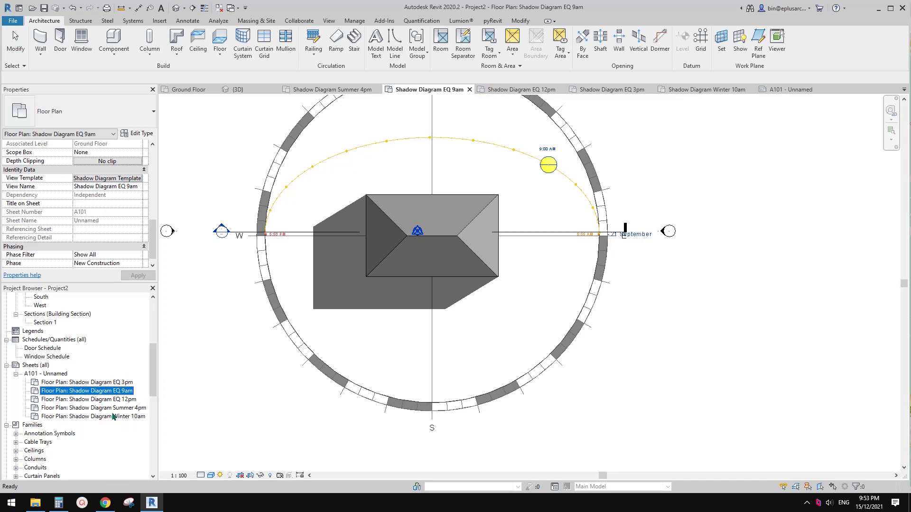
- Lighten the EQ 9am view's cast shadows by setting the Shadows intensity in its lighting options to 20
click(210, 475)
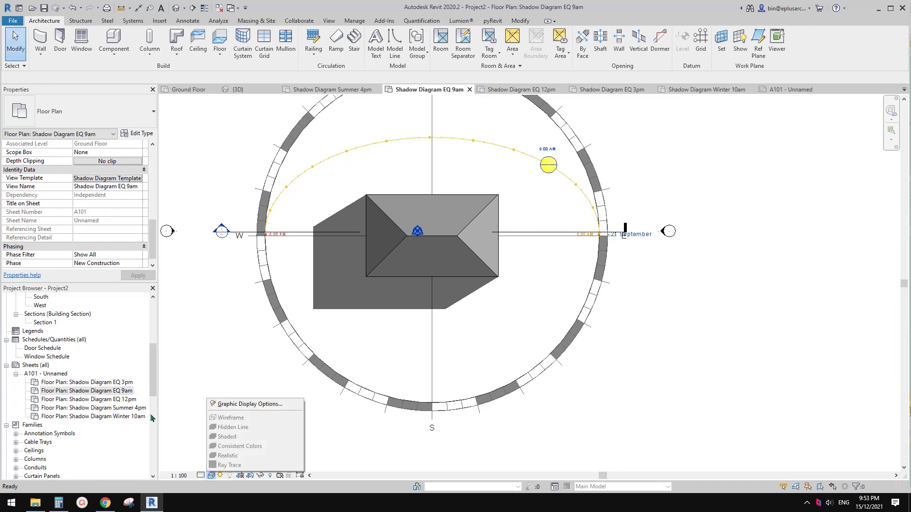
click(247, 405)
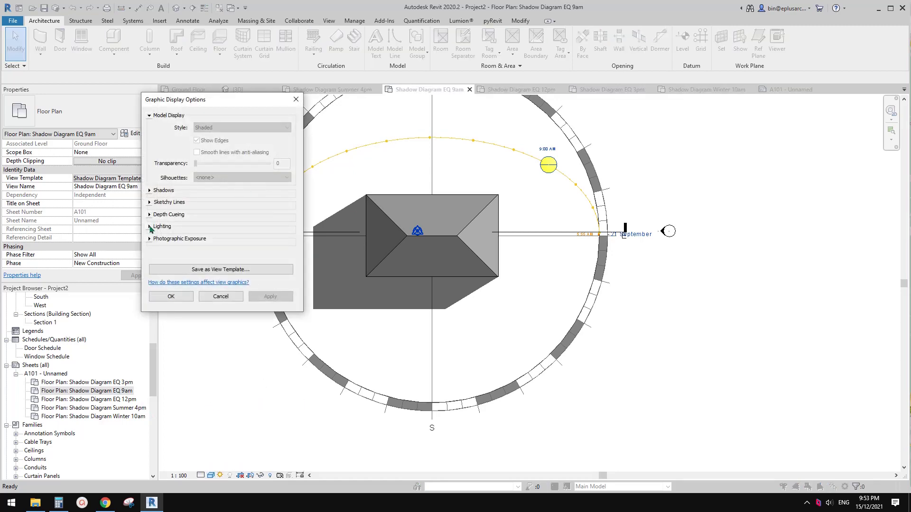
click(150, 227)
drag(246, 102, 360, 112)
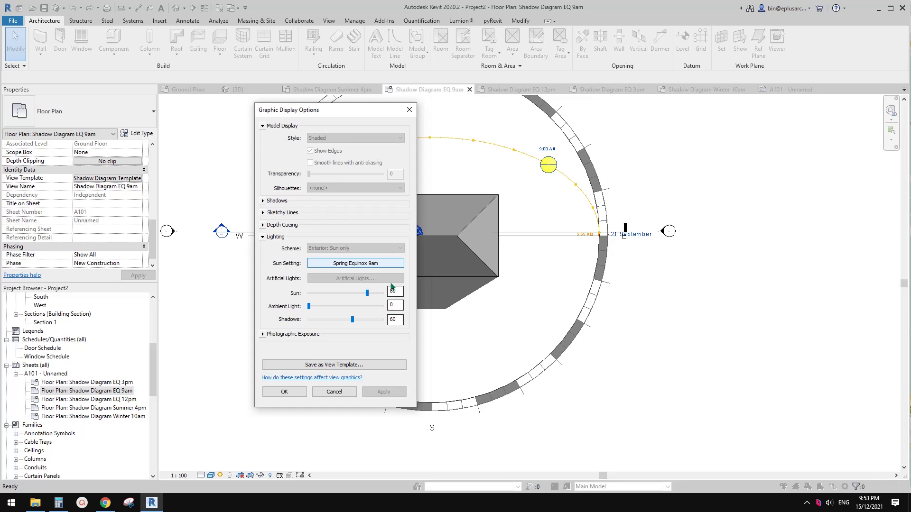
click(340, 319)
click(340, 319)
click(326, 320)
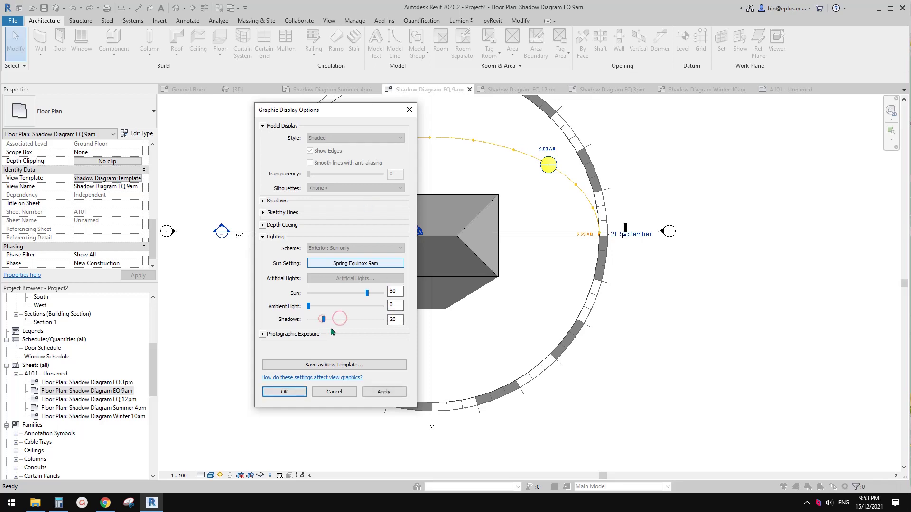
click(326, 320)
click(380, 392)
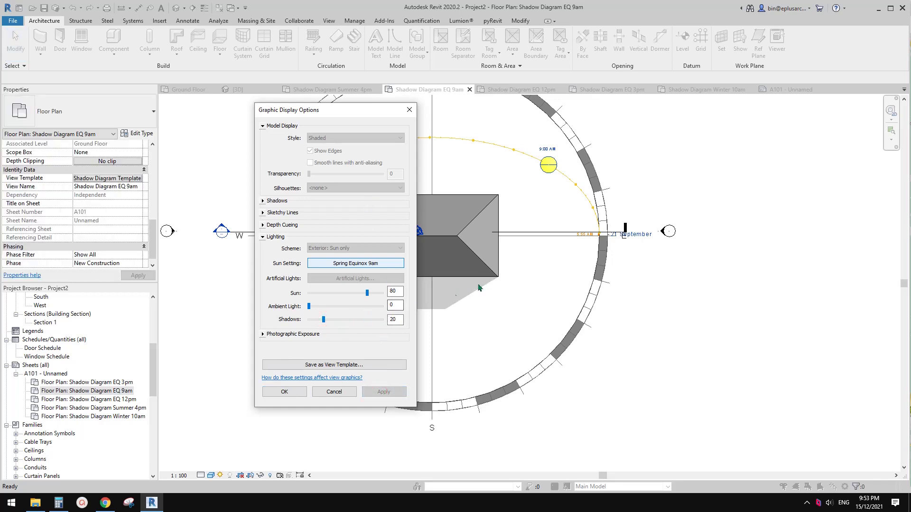
click(301, 393)
- Lower the Shadows intensity in the EQ 12pm view's lighting options to match the EQ 9am view's light shadows
double_click(114, 400)
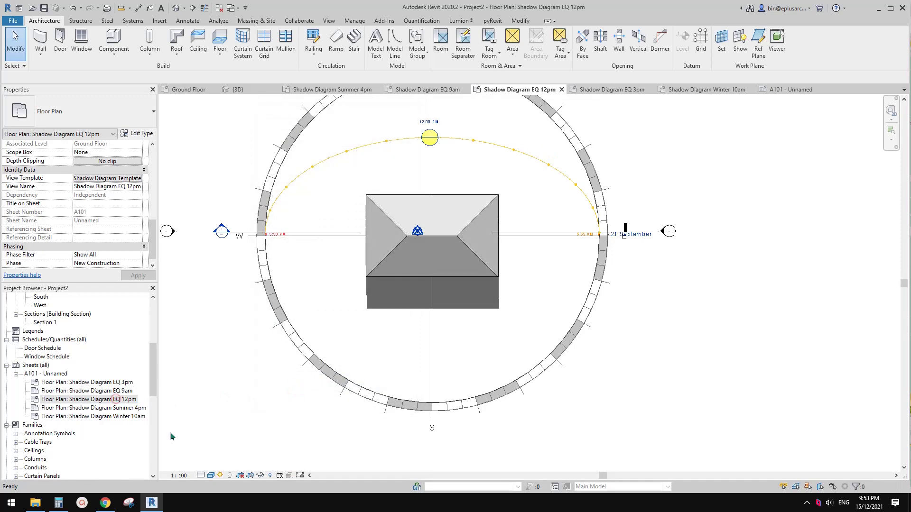
click(213, 475)
click(256, 401)
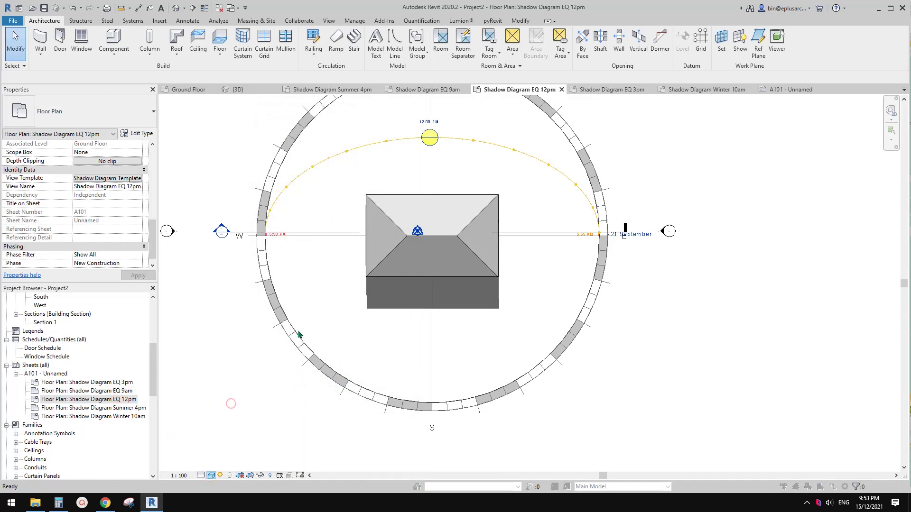
click(262, 236)
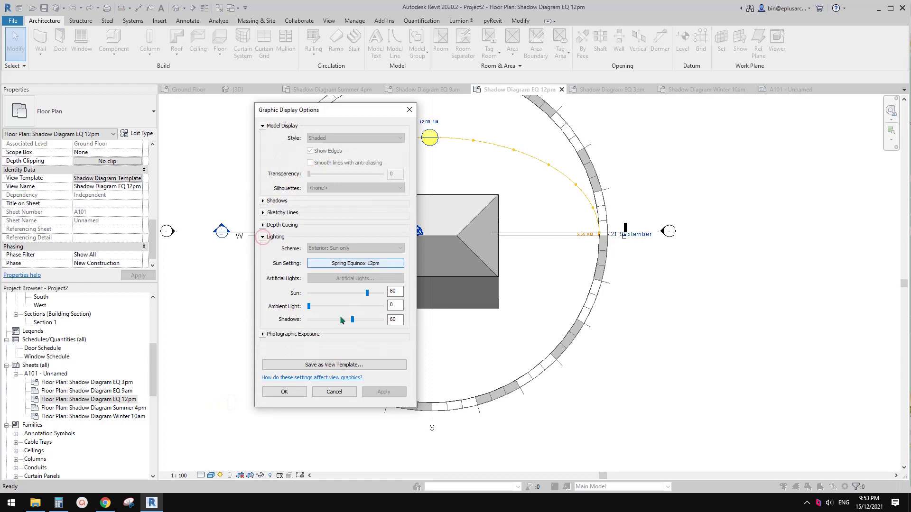
drag(340, 316, 324, 319)
click(384, 392)
click(285, 391)
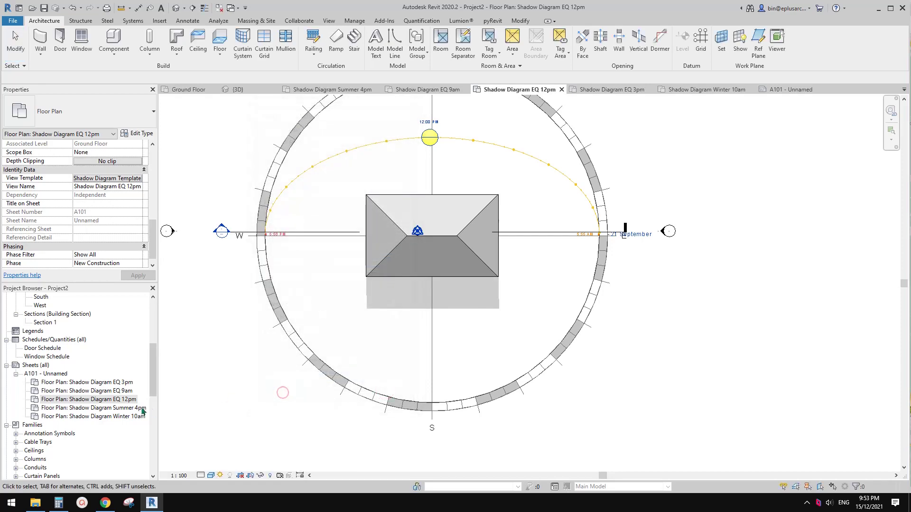
- Lighten the Summer 4pm view's cast shadows by setting the Shadows intensity in its lighting options to 20
double_click(136, 408)
click(221, 476)
click(229, 444)
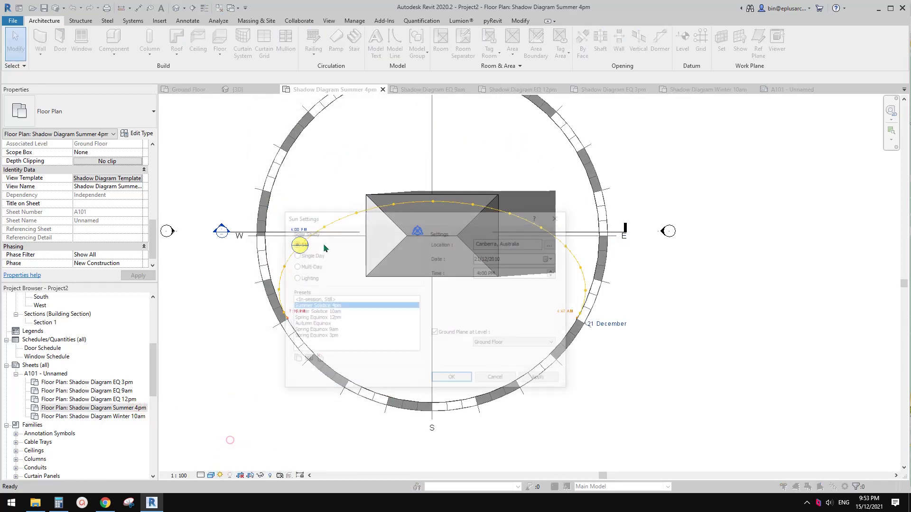
click(497, 380)
click(211, 475)
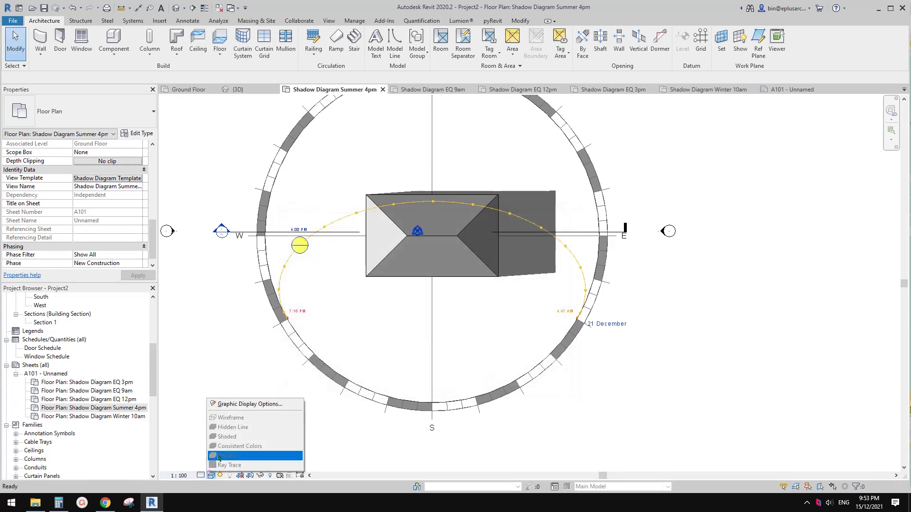
click(235, 405)
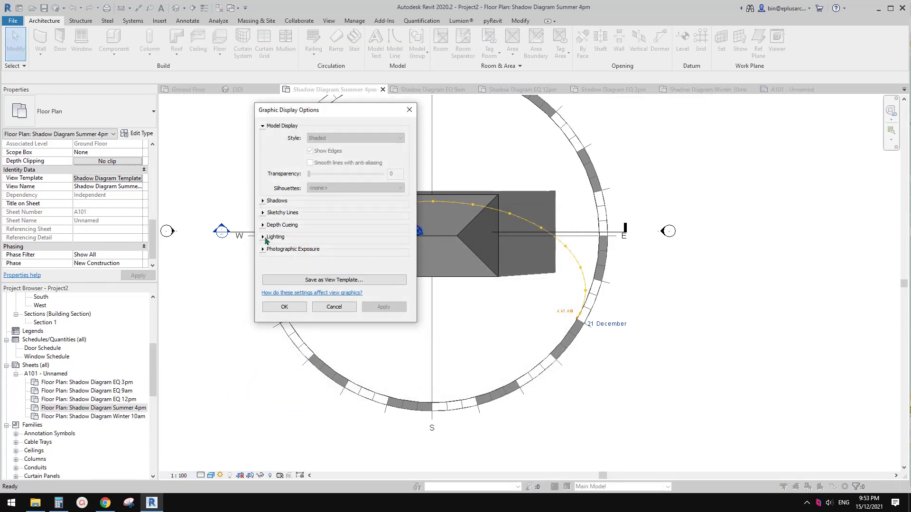
click(263, 237)
drag(352, 320, 309, 320)
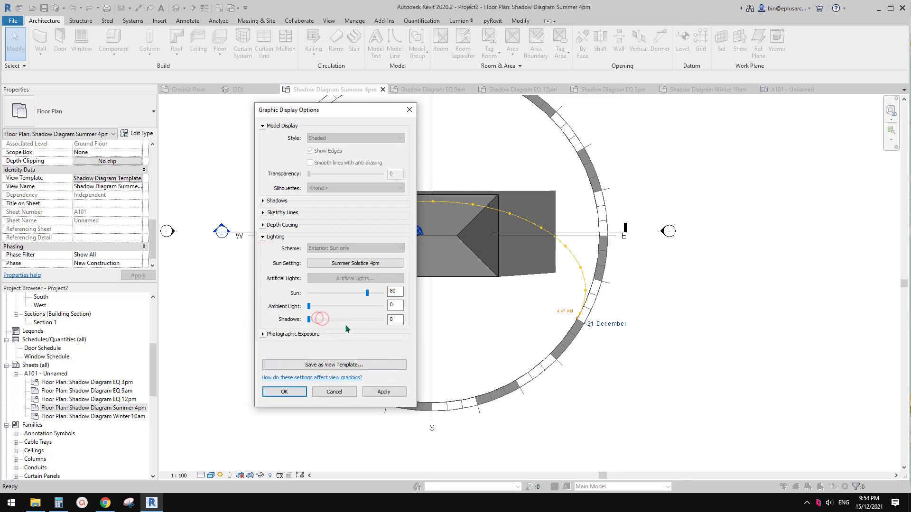
click(384, 392)
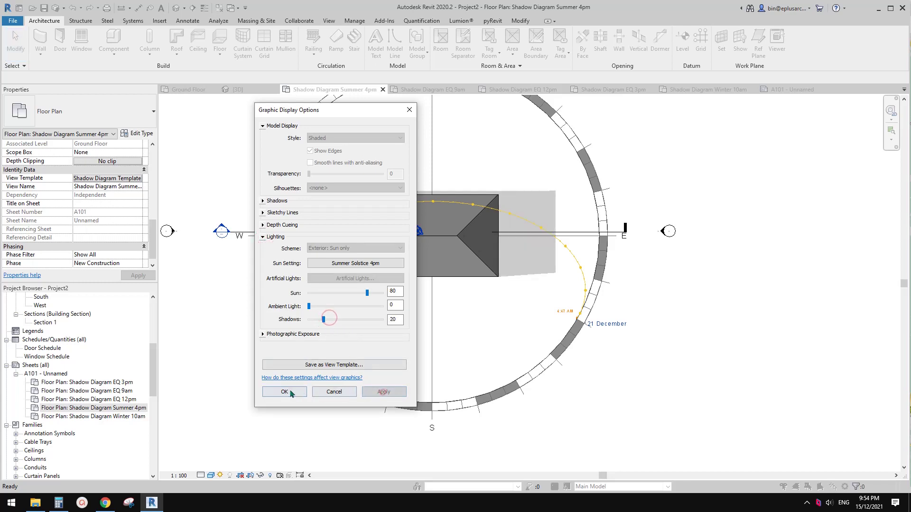
click(286, 391)
- Lower the Shadows intensity in the Winter 10am view's lighting options to match the other views' light shadows
double_click(118, 417)
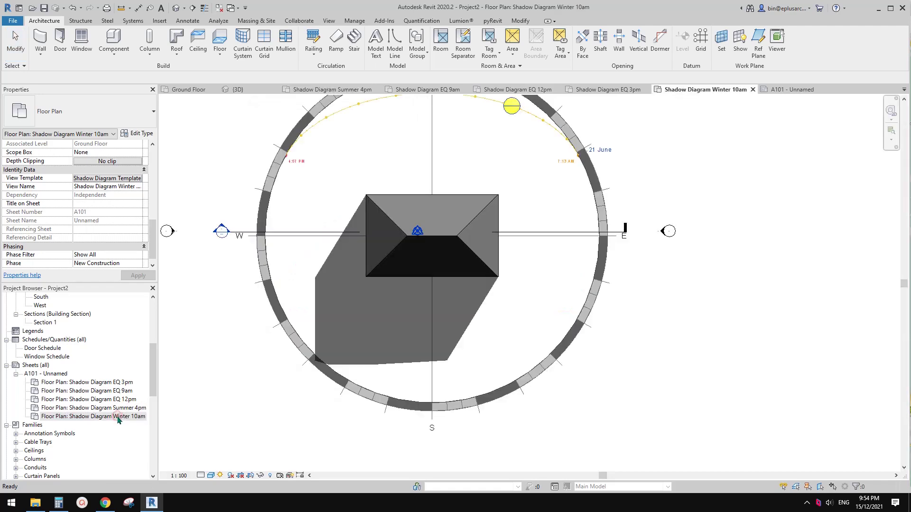
click(210, 475)
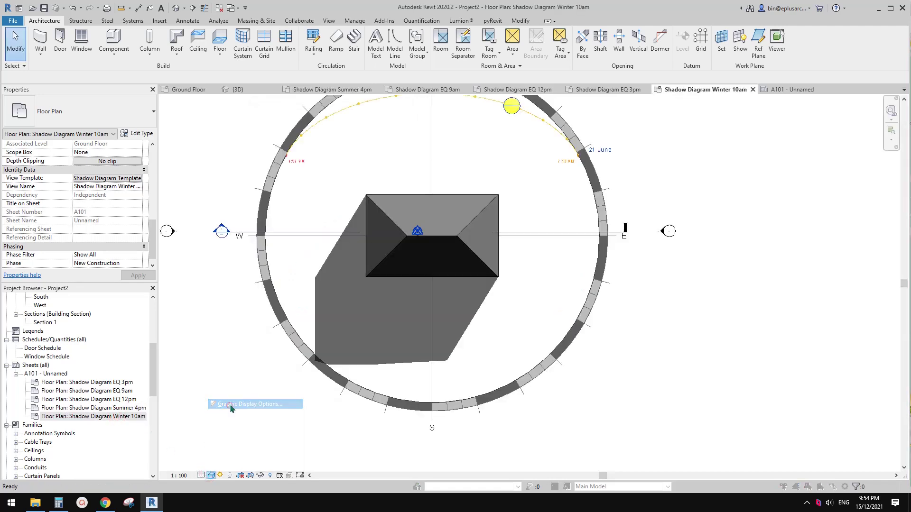
click(230, 406)
click(263, 236)
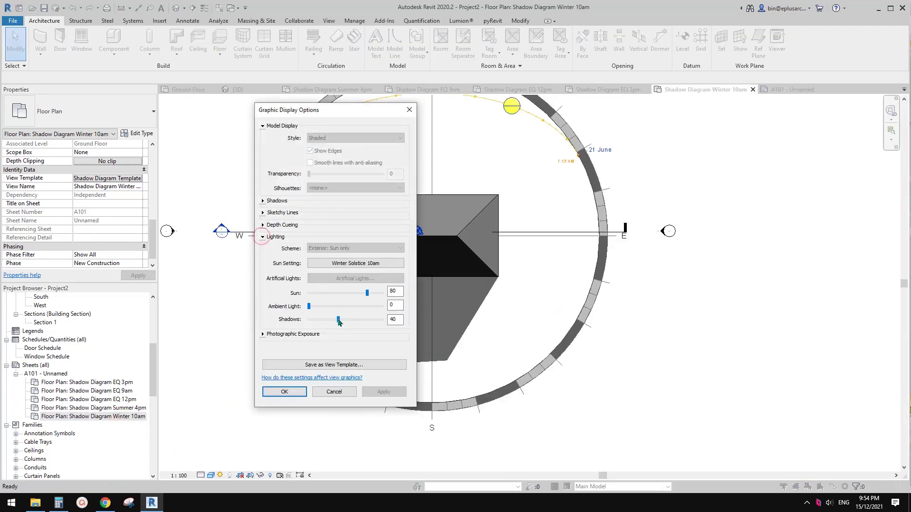
click(338, 318)
click(384, 392)
click(284, 391)
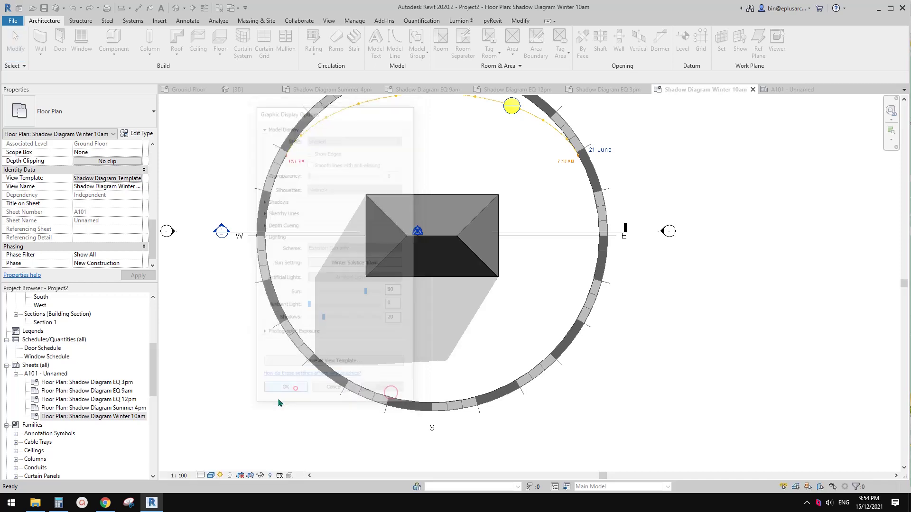
- Open sheet A101 and examine how the lightened shadows of all overlaid views combine around the house and sun paths
click(58, 374)
double_click(58, 373)
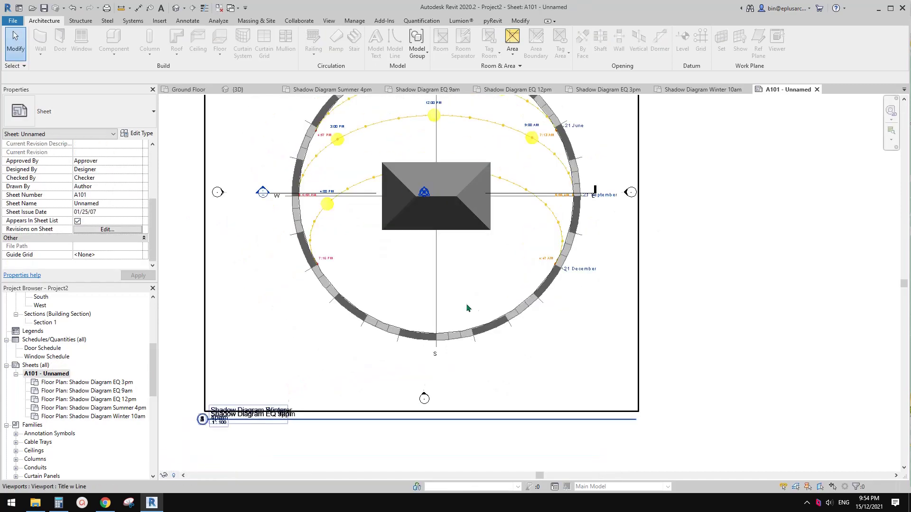
scroll(517, 283, up, 2)
middle_drag(503, 252, 486, 275)
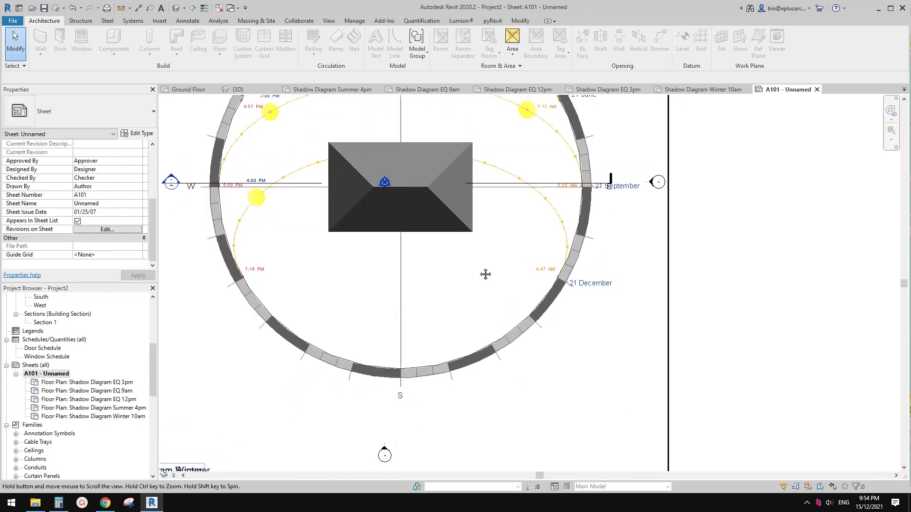
scroll(401, 281, down, 1)
middle_drag(401, 282, 385, 315)
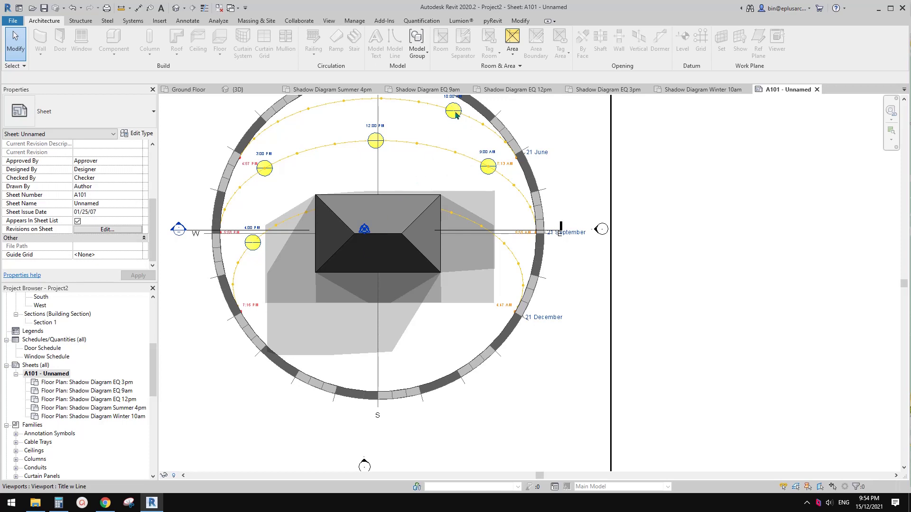
middle_drag(453, 118, 460, 162)
scroll(467, 158, down, 1)
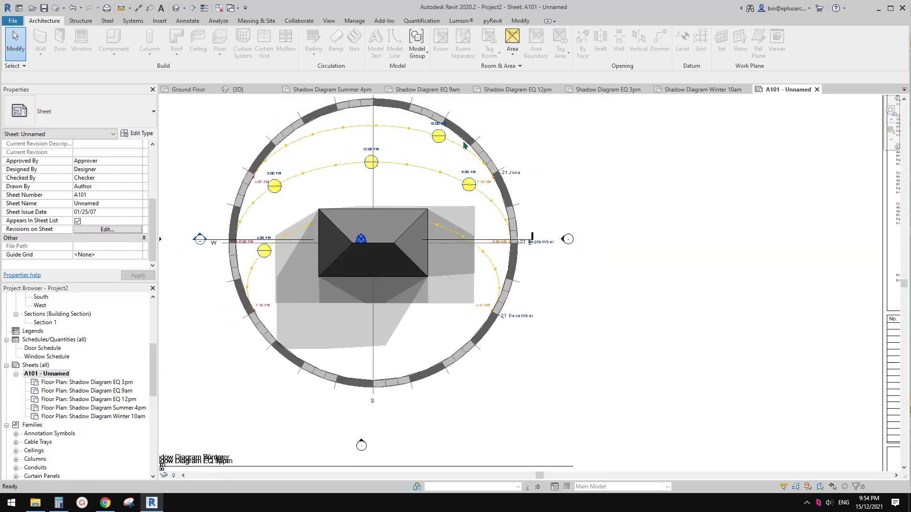
- Draw a trial detail line about 150 mm long between the house's centre and the 10 AM sun, and delete it
key(d)
key(l)
click(373, 243)
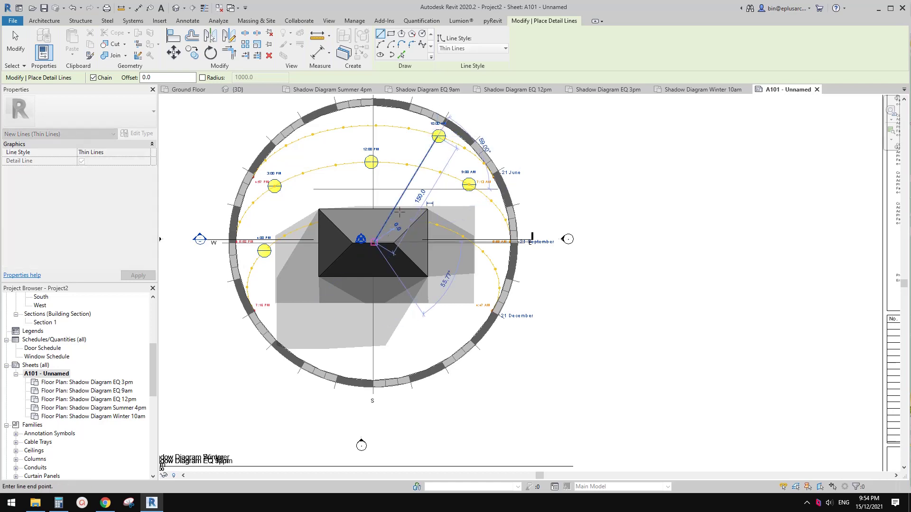
key(Escape)
key(Escape)
drag(418, 170, 617, 273)
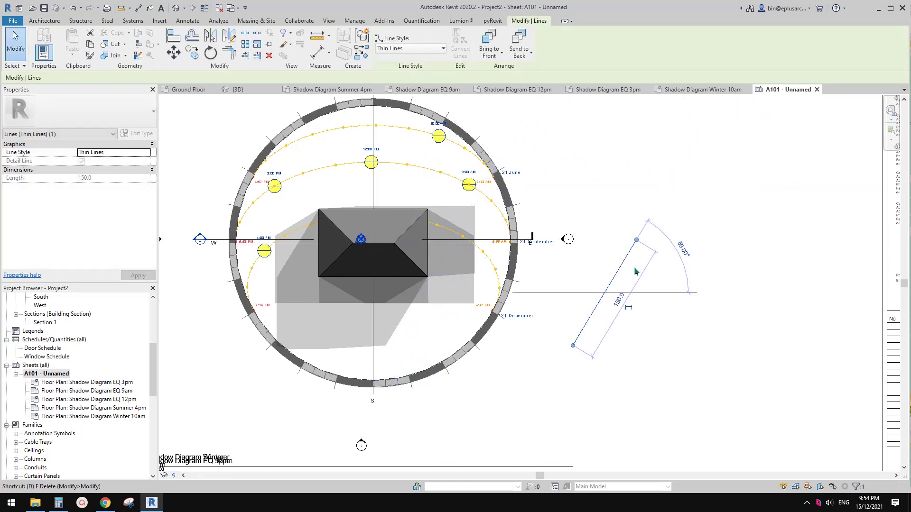
key(Delete)
key(d)
key(l)
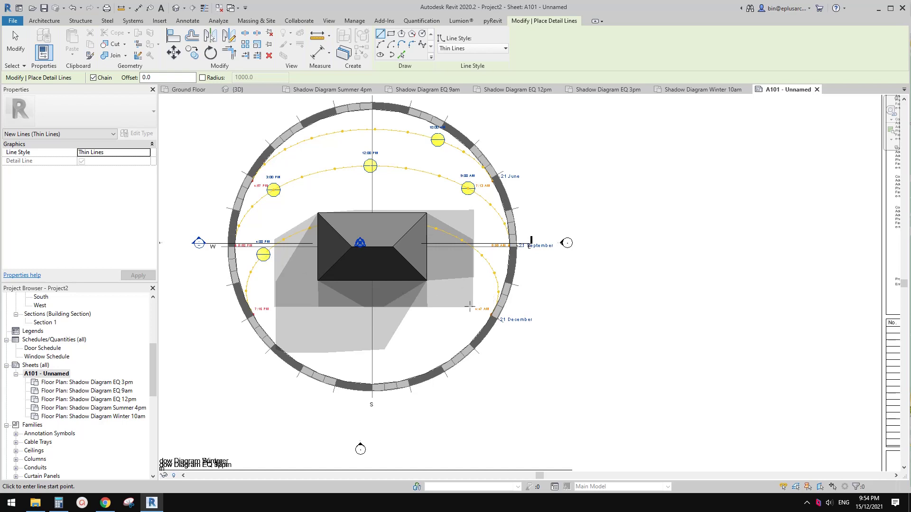
key(Escape)
key(Escape)
- Set up a new text note on the sheet without a leader, using the Arial 3.0mm text type
scroll(475, 285, down, 2)
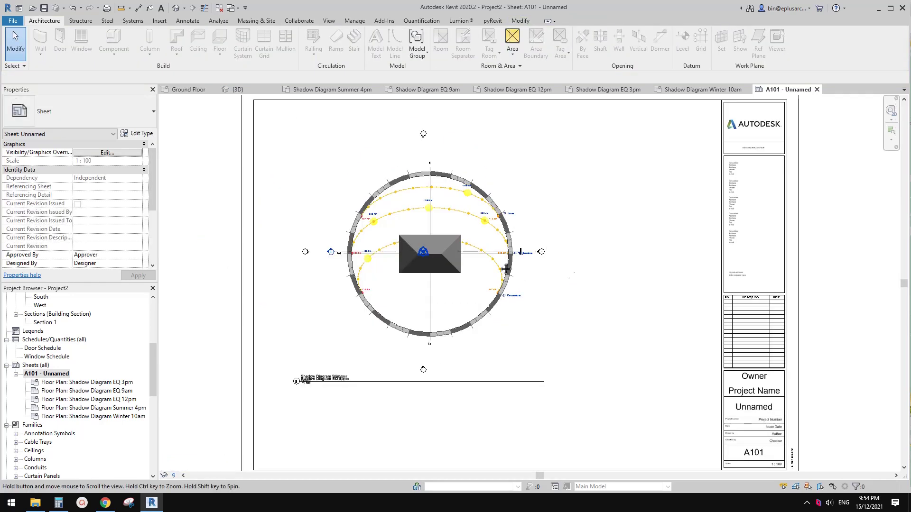
scroll(471, 271, up, 6)
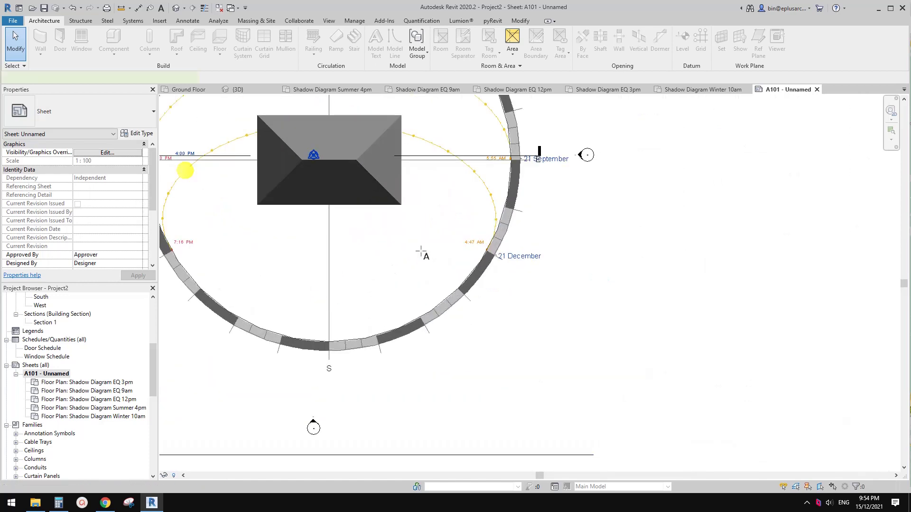
key(t)
key(x)
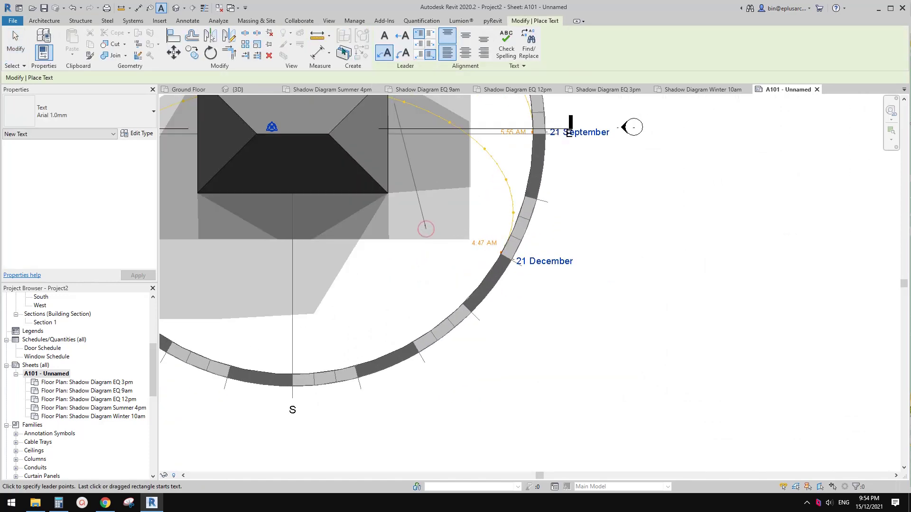
click(384, 36)
click(92, 119)
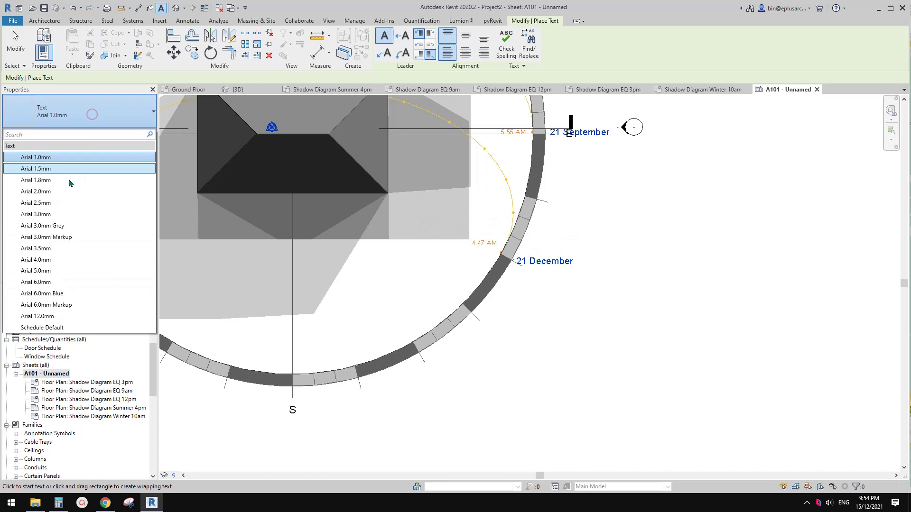
click(48, 216)
- Place the text note "Summer 4PM" at the southeast corner of the shadow east of the house
scroll(447, 238, up, 1)
middle_drag(290, 313, 392, 307)
scroll(377, 308, down, 1)
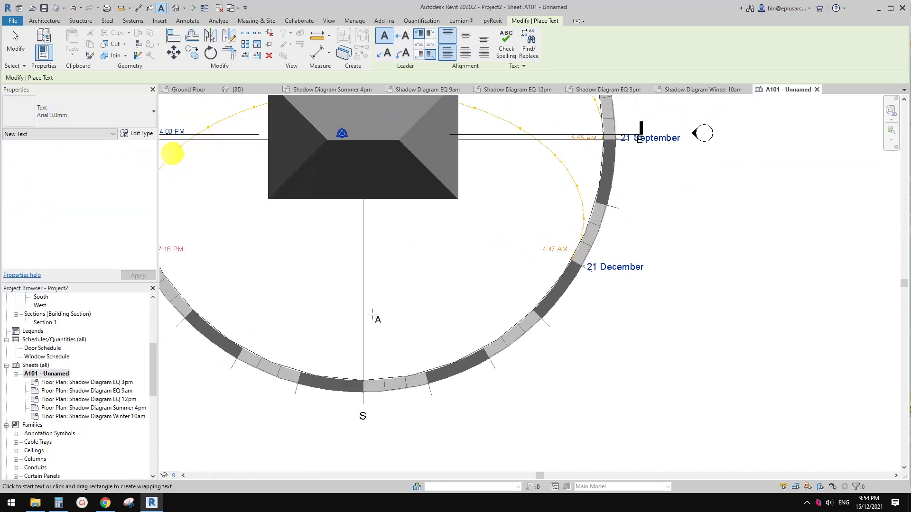
scroll(504, 240, up, 2)
click(505, 240)
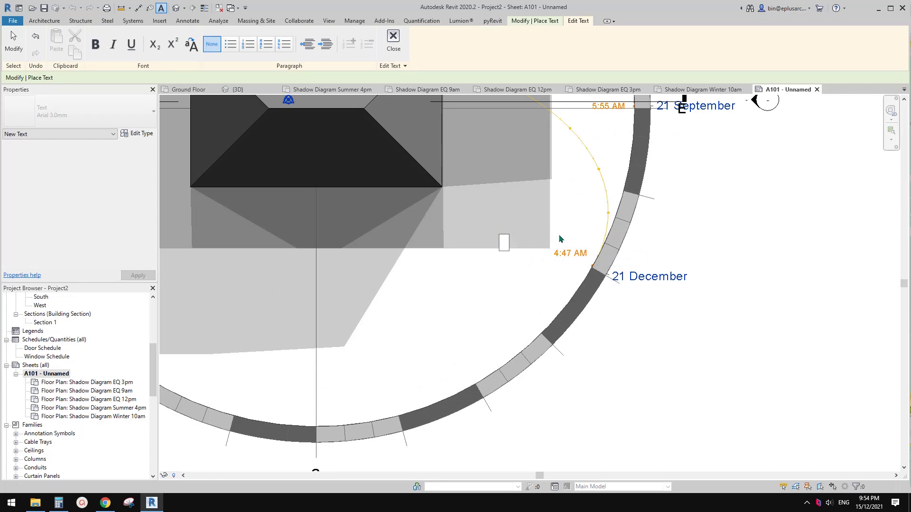
text(summ)
key(BackSpace)
key(BackSpace)
key(BackSpace)
key(BackSpace)
text(Summer)
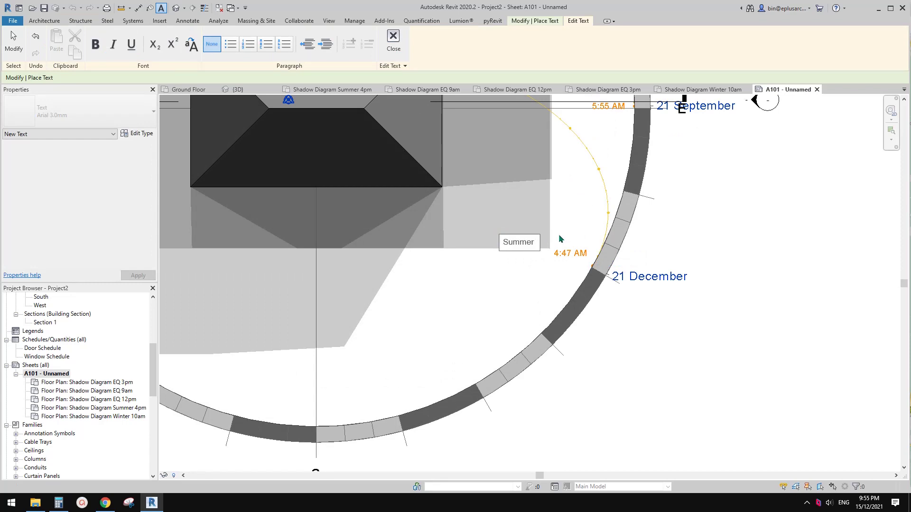
text( 34pm)
click(564, 225)
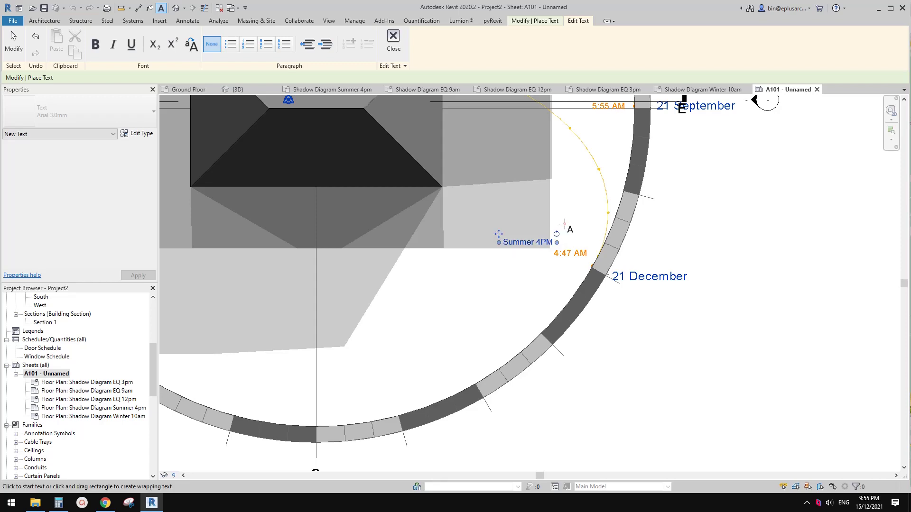
key(Escape)
key(Escape)
- Move the Summer 4PM note slightly west so it sits inside the corner of its shadow
click(522, 242)
drag(497, 234, 491, 236)
click(557, 292)
middle_drag(532, 279, 565, 315)
scroll(530, 299, down, 2)
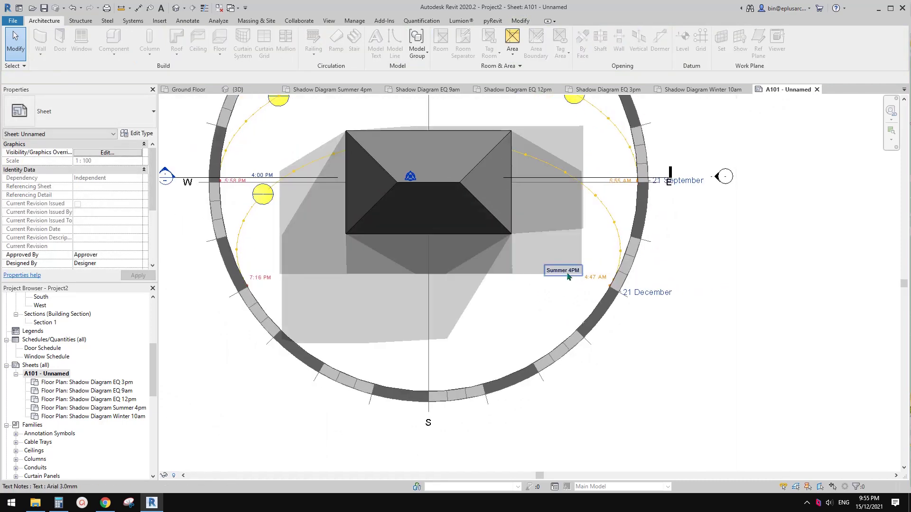
click(570, 275)
key(c)
key(o)
click(568, 273)
middle_drag(475, 334, 552, 323)
middle_drag(436, 243, 416, 267)
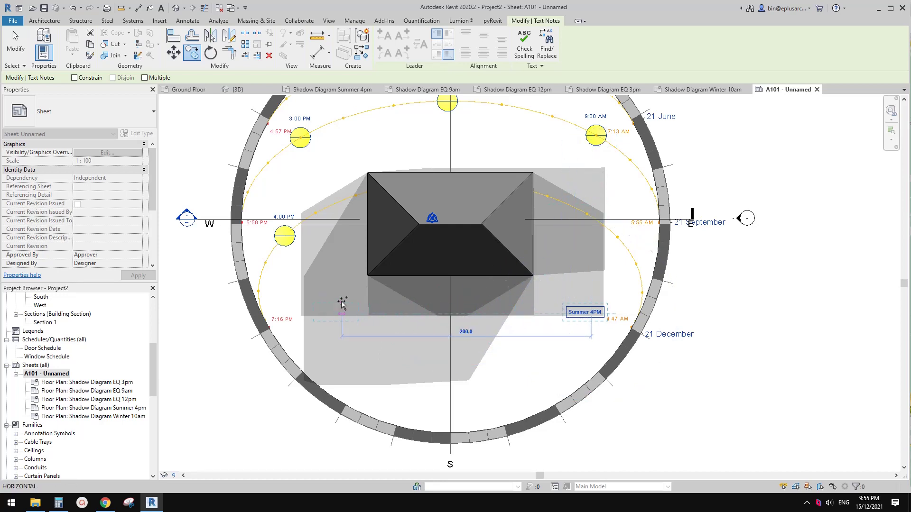
middle_drag(379, 297, 343, 297)
click(437, 304)
key(Escape)
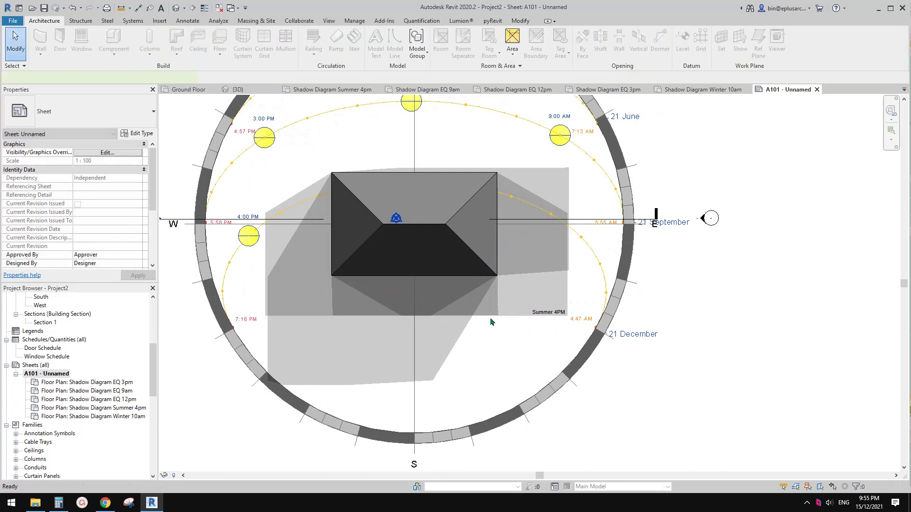
- Add the text note "EQ 3PM" with a two-segment leader pointing to the sloping shadow edge northeast of the house
key(t)
key(x)
click(479, 308)
click(434, 216)
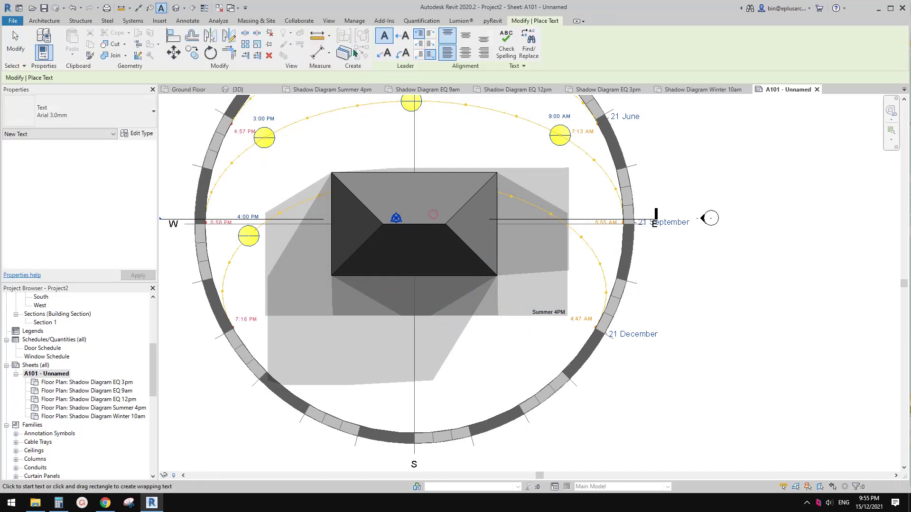
click(382, 55)
middle_drag(524, 281, 520, 281)
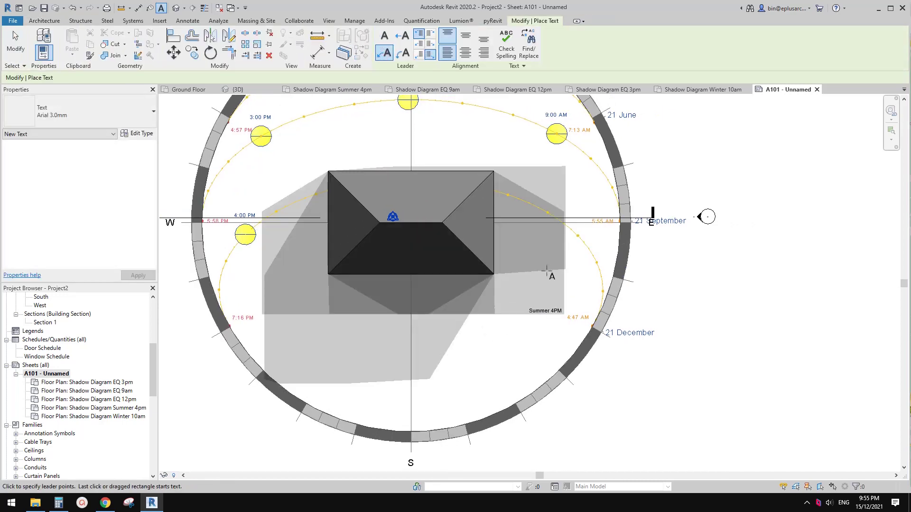
click(542, 197)
click(554, 175)
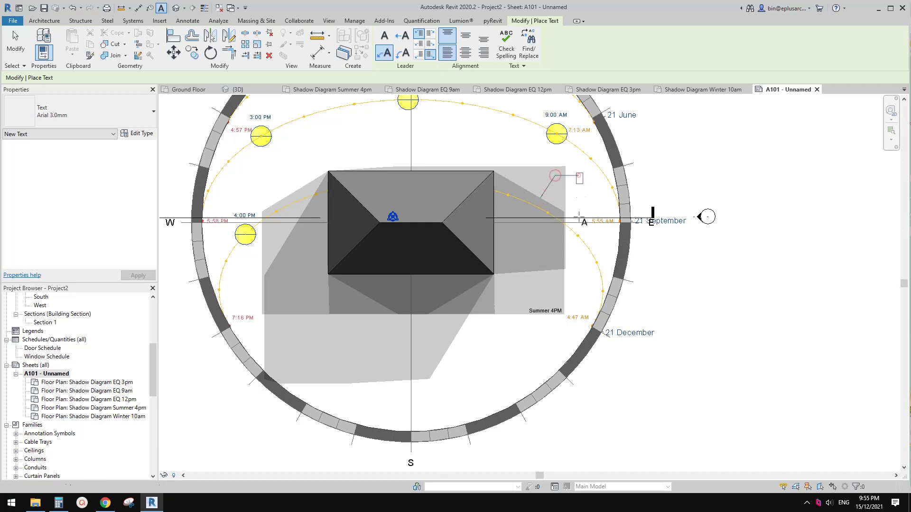
click(577, 177)
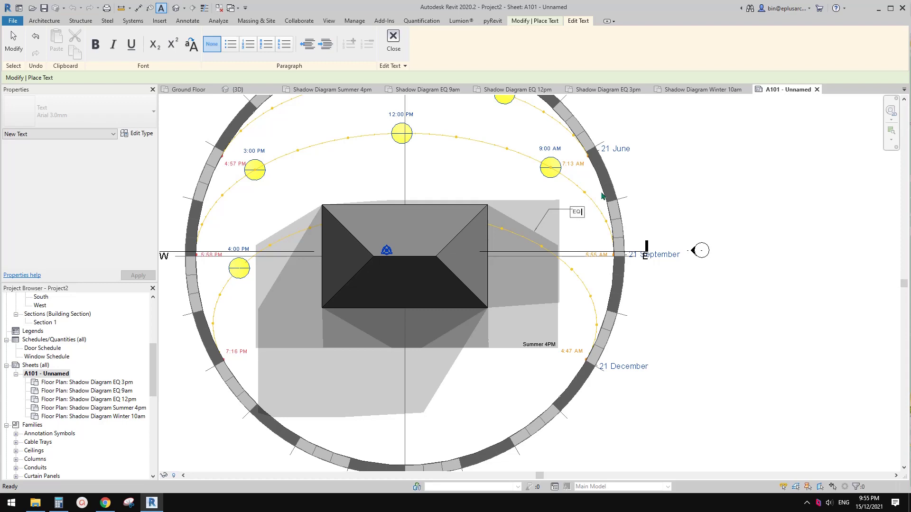
click(601, 244)
key(Escape)
middle_drag(666, 256, 539, 242)
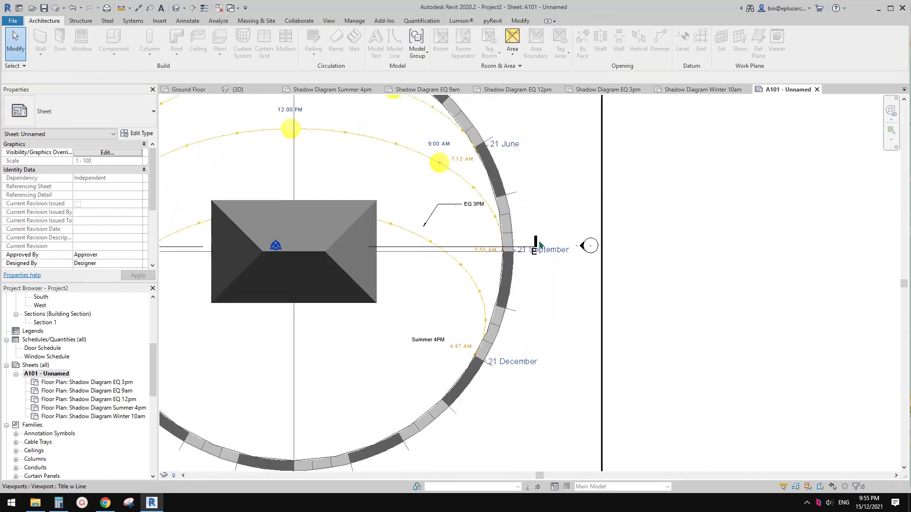
scroll(540, 245, down, 2)
scroll(510, 279, down, 3)
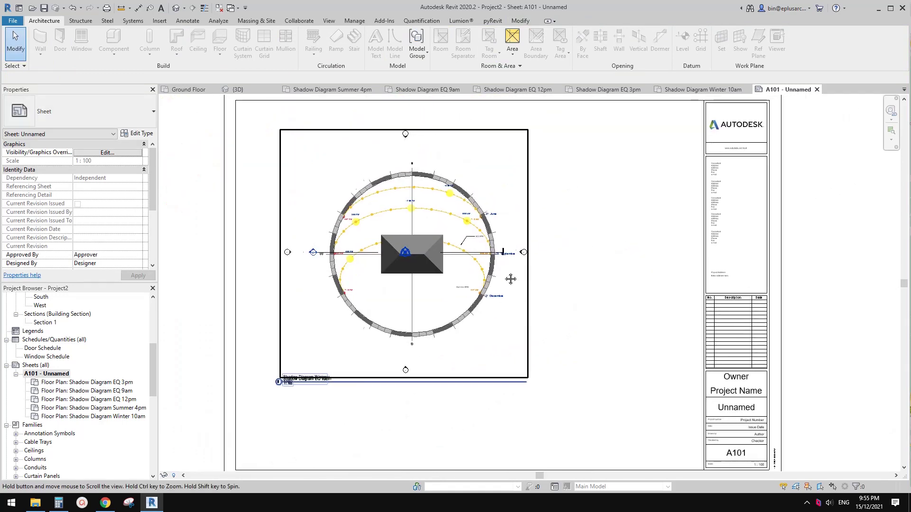
middle_drag(511, 279, 488, 283)
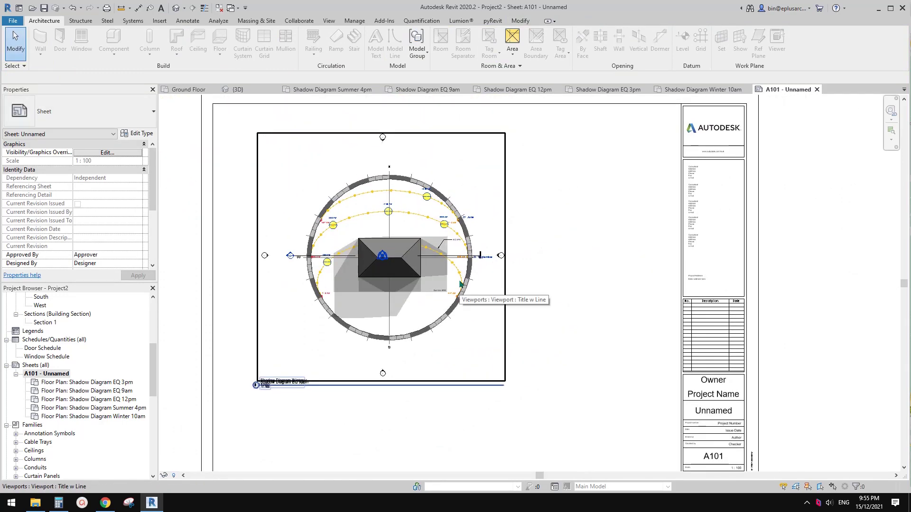
scroll(407, 246, up, 2)
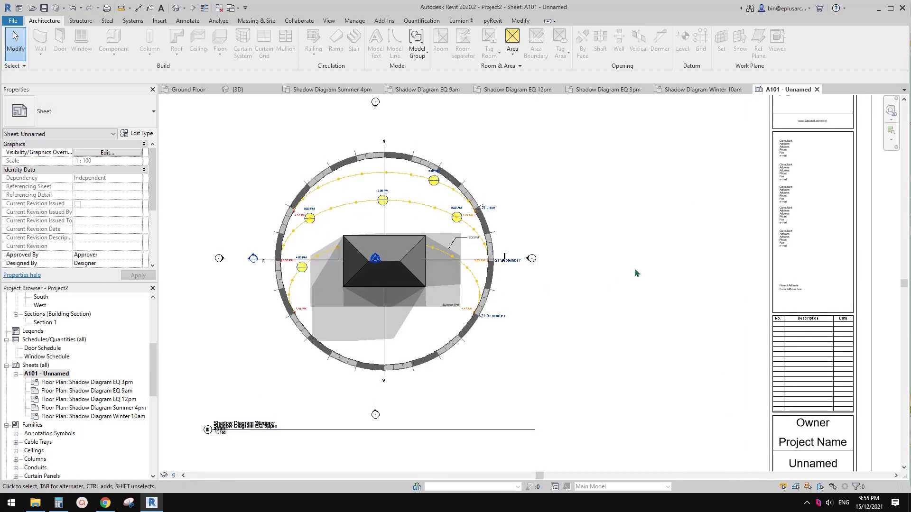
scroll(383, 264, up, 2)
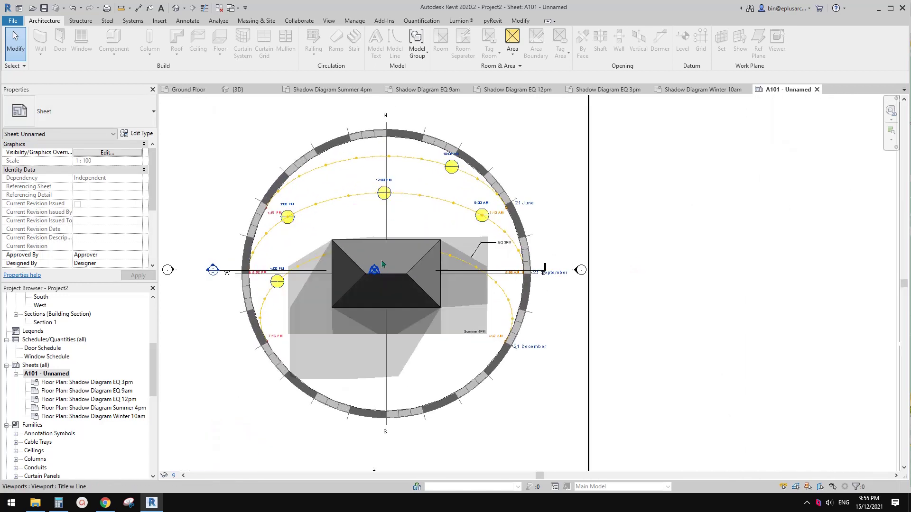
scroll(387, 265, down, 3)
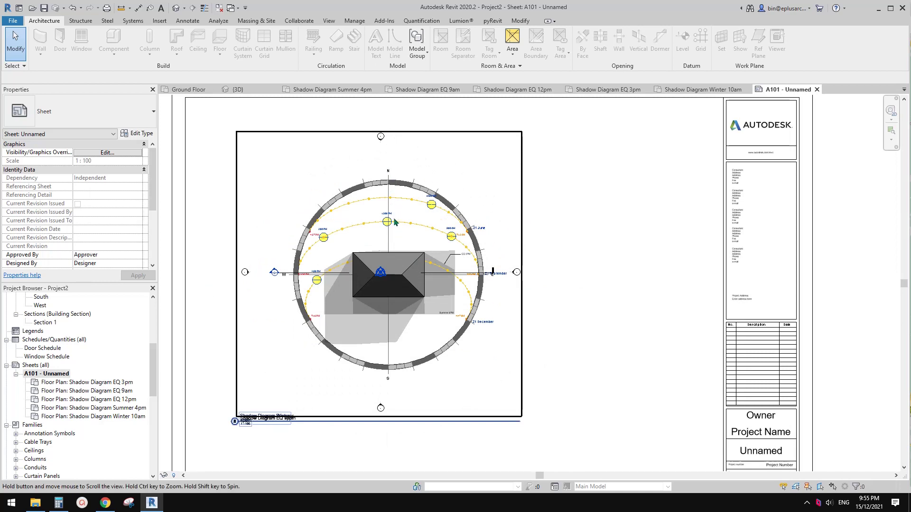
scroll(393, 212, up, 2)
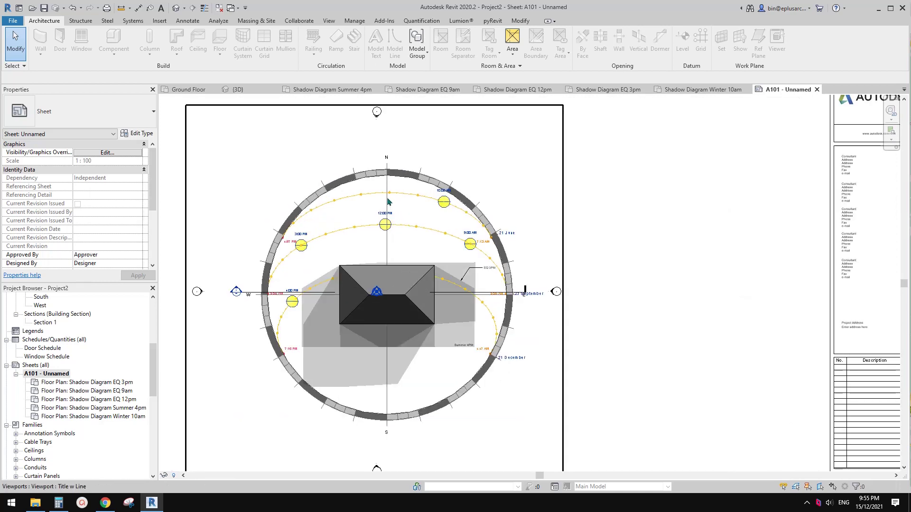
middle_drag(392, 274, 410, 248)
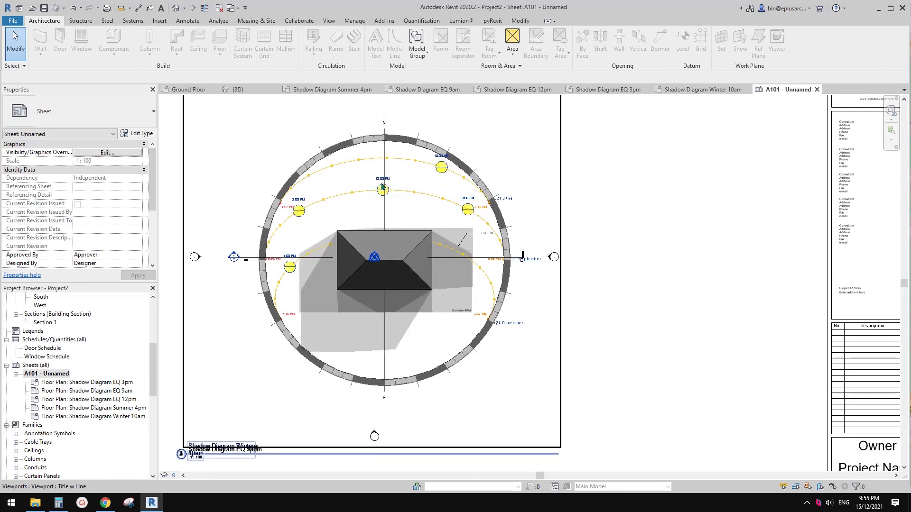
scroll(457, 259, down, 2)
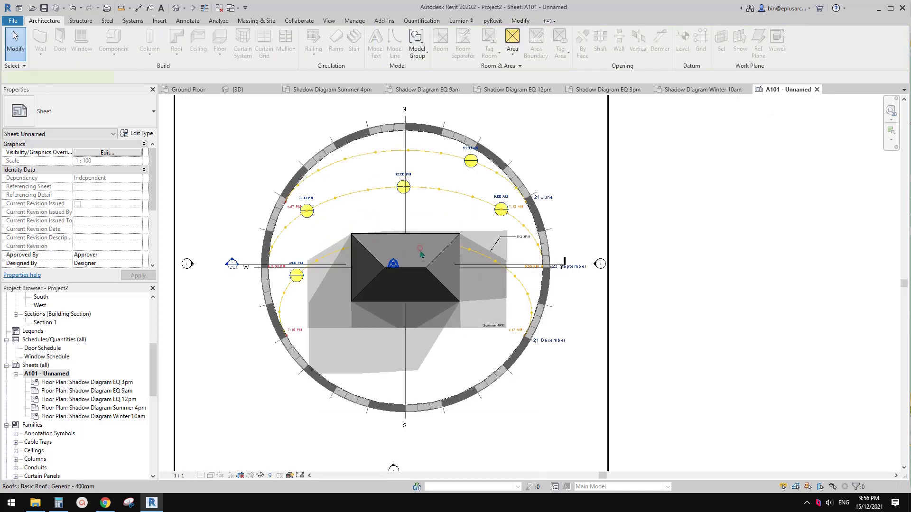
- Activate the Shadow Diagram Winter 10am viewport on the sheet and set the project base point's angle to true north to 10°
scroll(407, 271, up, 5)
double_click(407, 271)
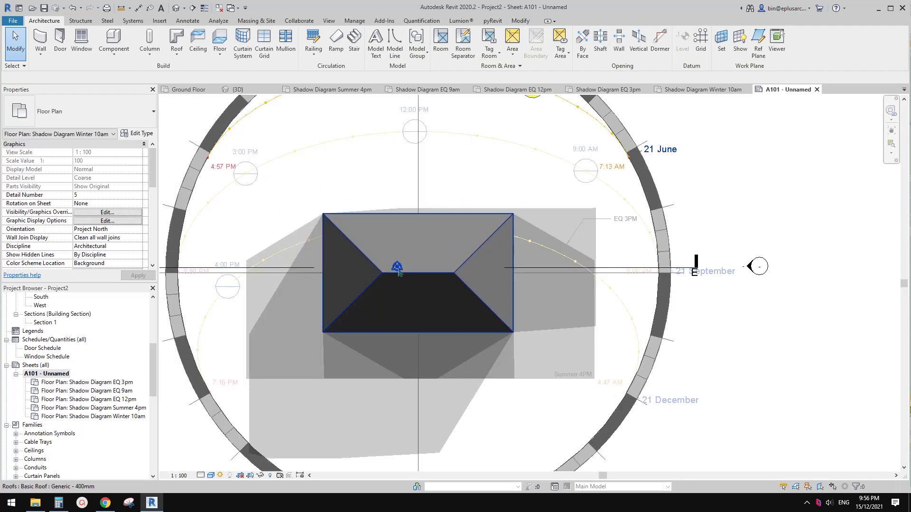
click(398, 268)
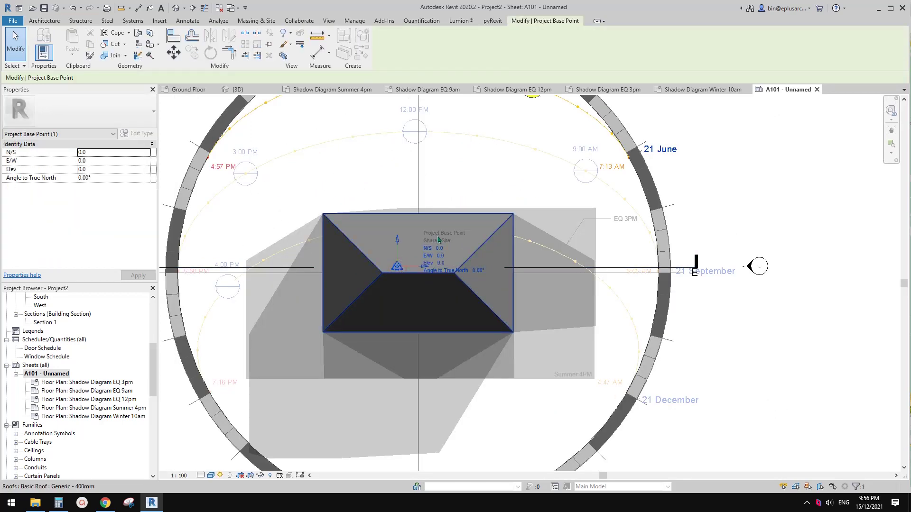
click(419, 269)
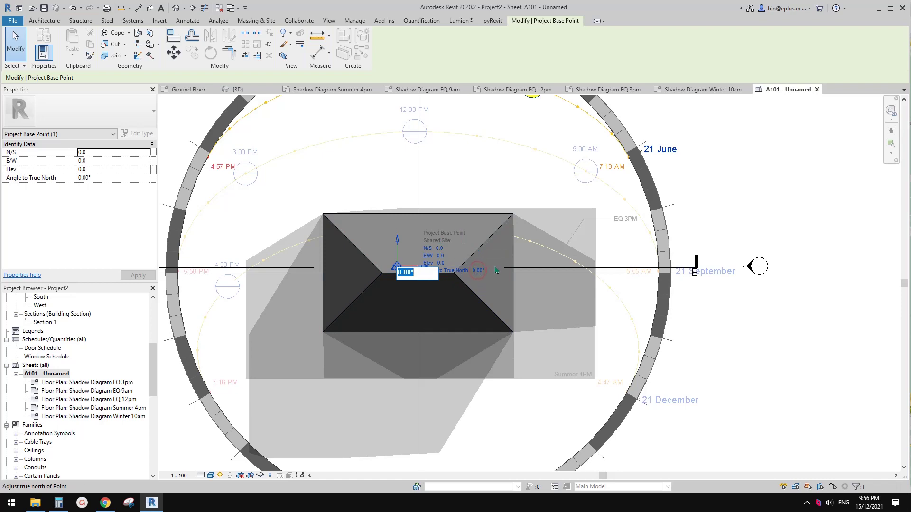
text(10)
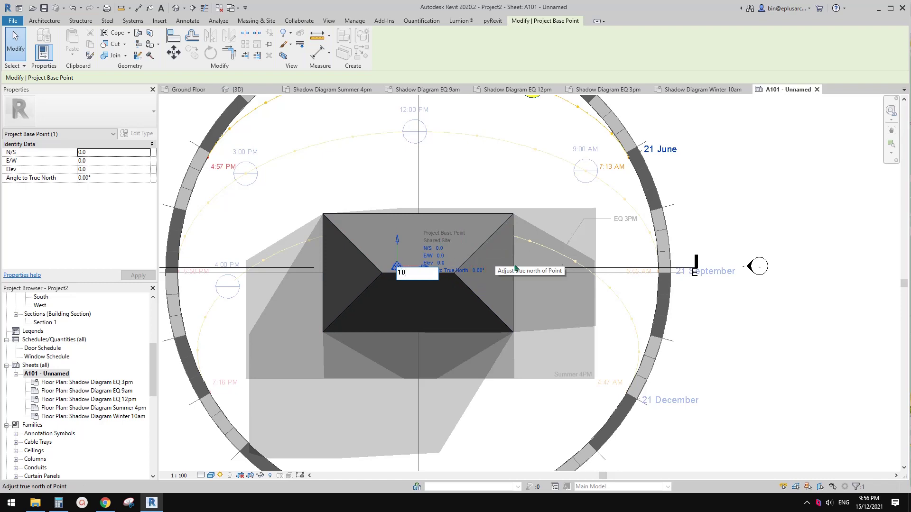
key(Return)
- Examine the rotated sun paths and shadows around the house, selecting the outer sun path ring to check its properties
scroll(453, 298, down, 3)
middle_drag(448, 295, 422, 295)
click(415, 223)
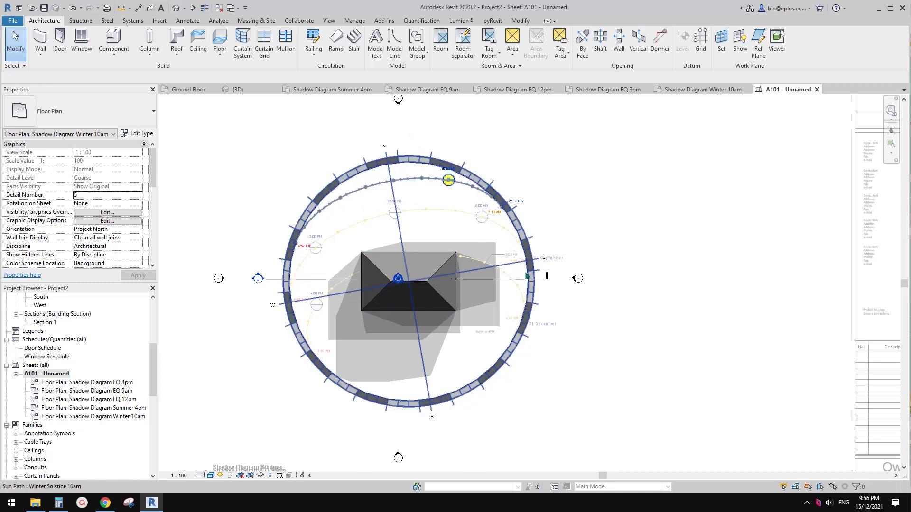
click(429, 159)
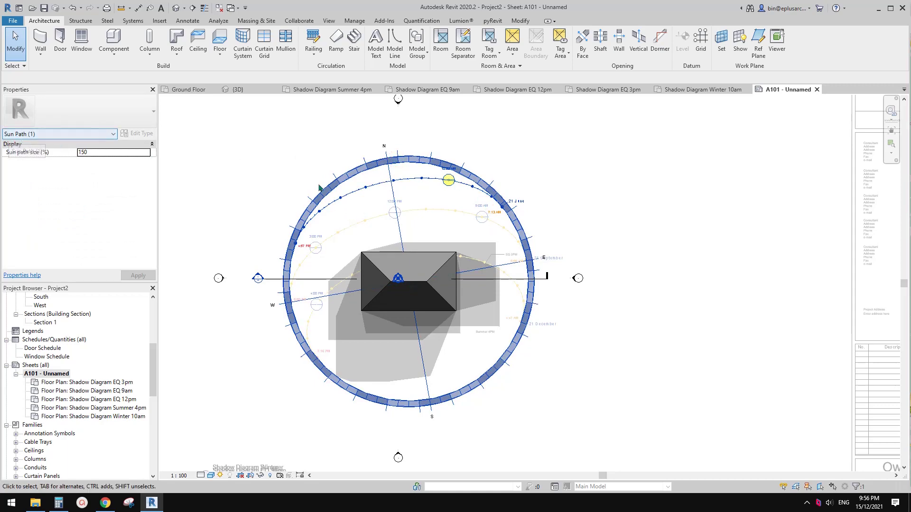
click(590, 182)
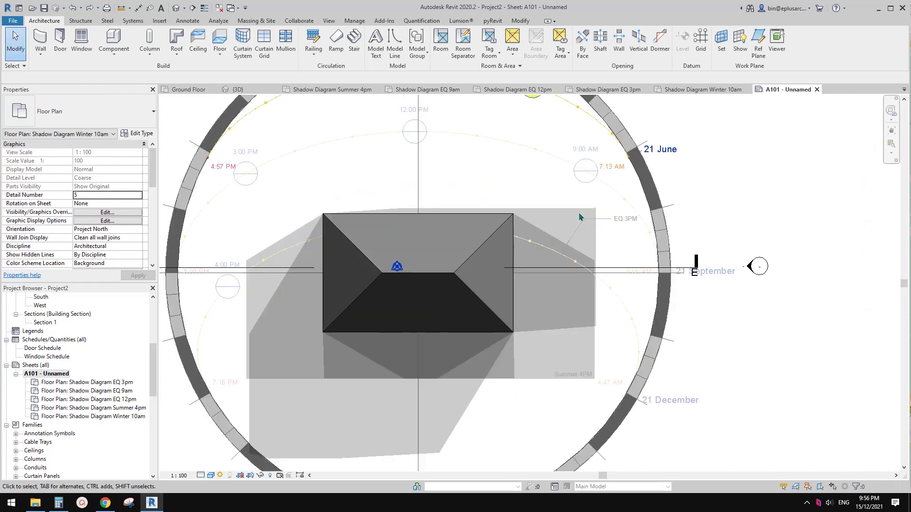
- Undo and restore the true north rotation to compare the sun path and shadows in both orientations
key(ctrl+z)
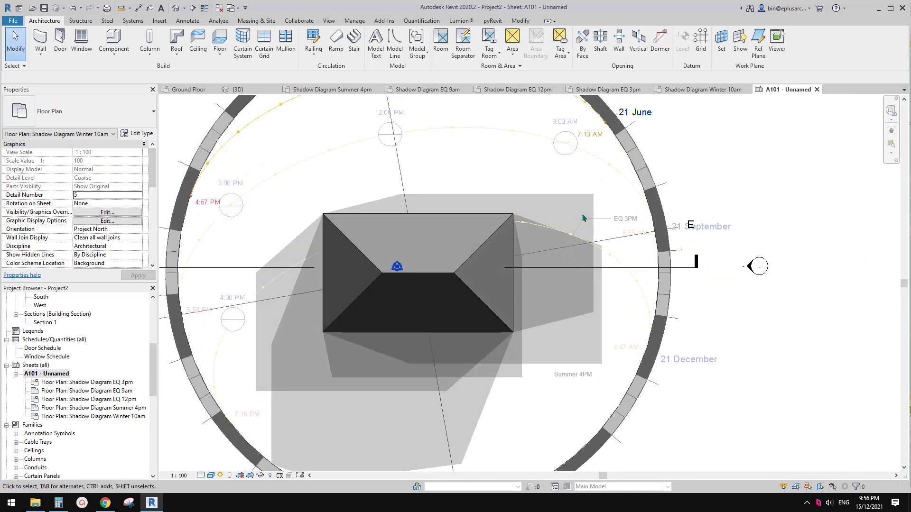
scroll(569, 226, down, 5)
scroll(522, 232, up, 3)
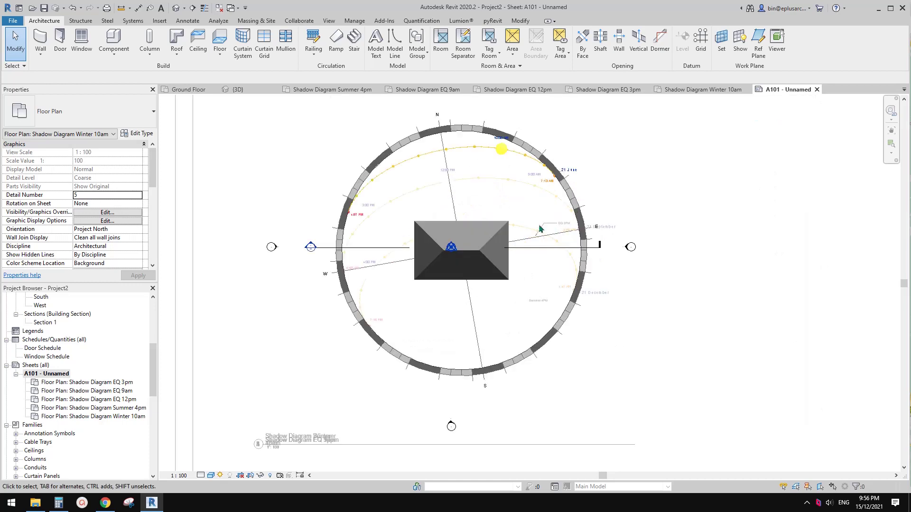
middle_drag(481, 213, 470, 214)
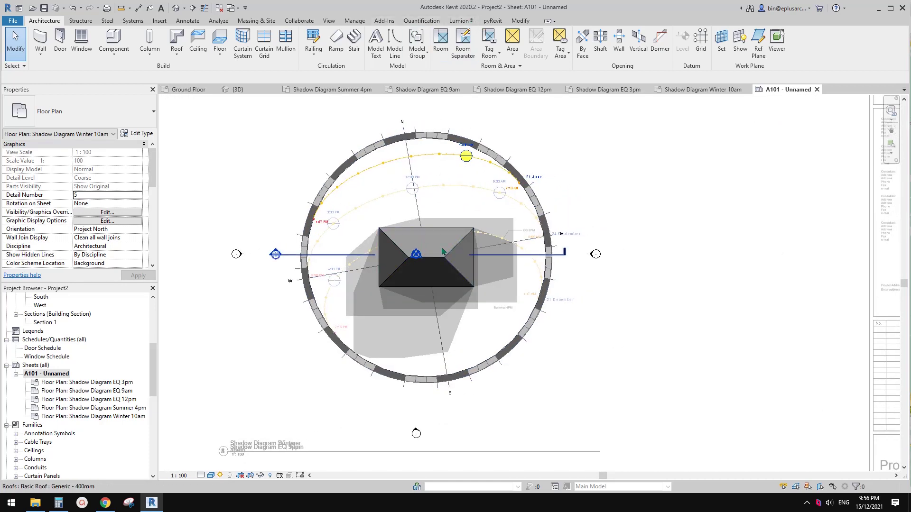
middle_drag(367, 201, 360, 211)
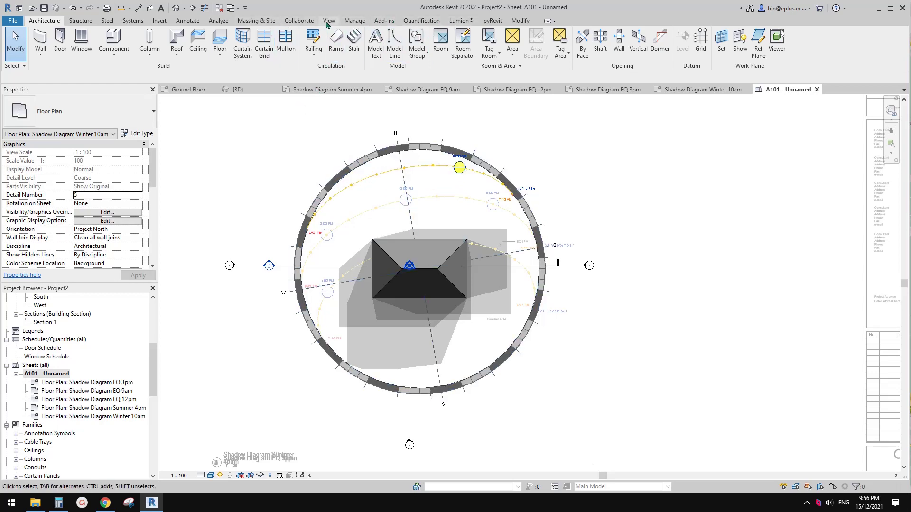
- Open the project location settings, choose Slovakia as the project address and search the internet mapping service for it
click(354, 21)
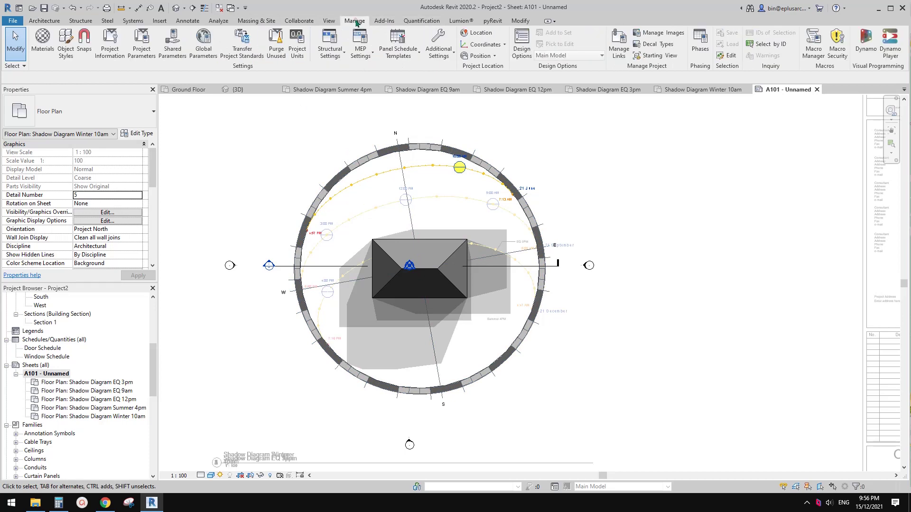
click(477, 32)
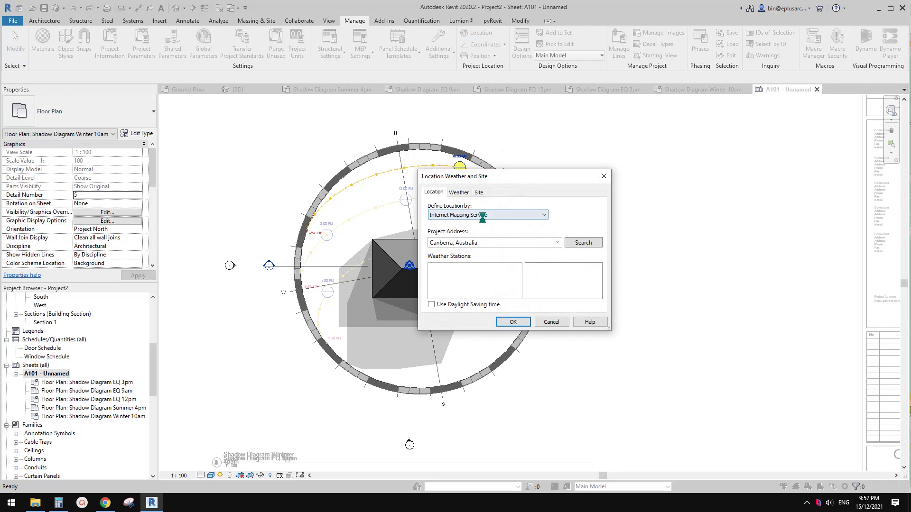
click(558, 242)
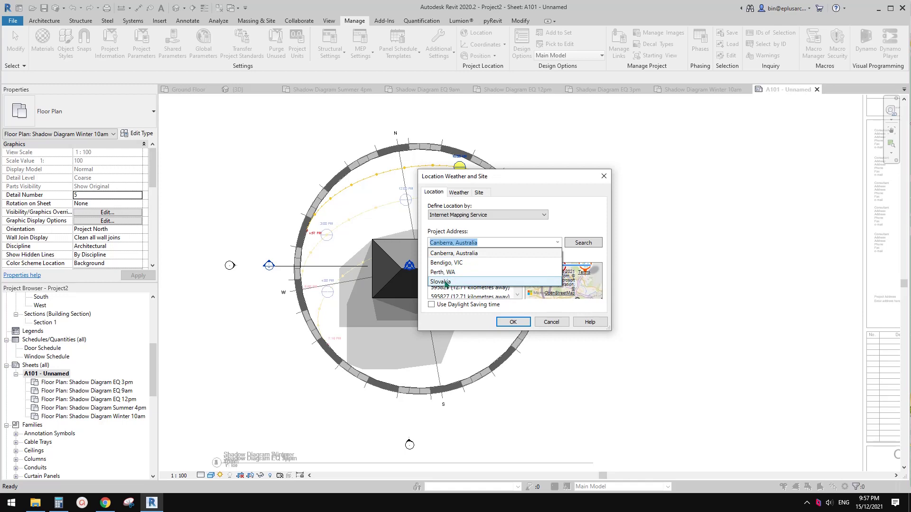
click(445, 282)
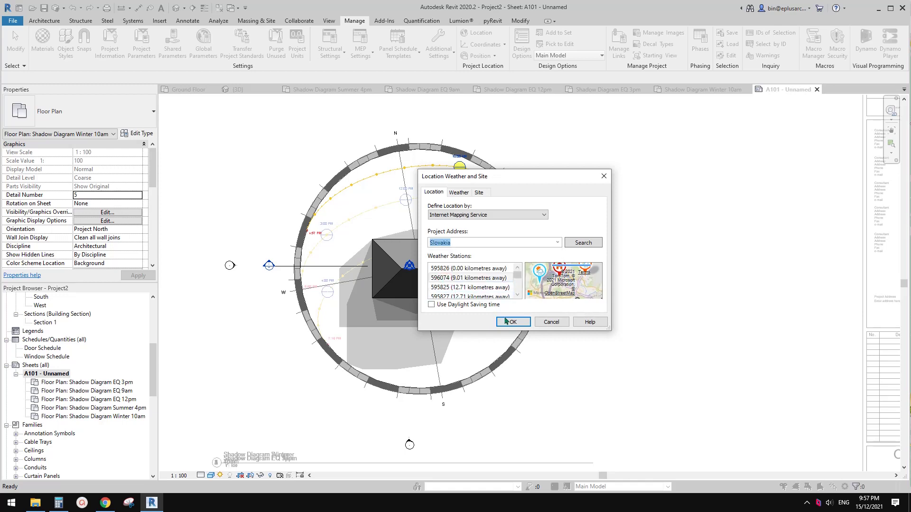
click(513, 323)
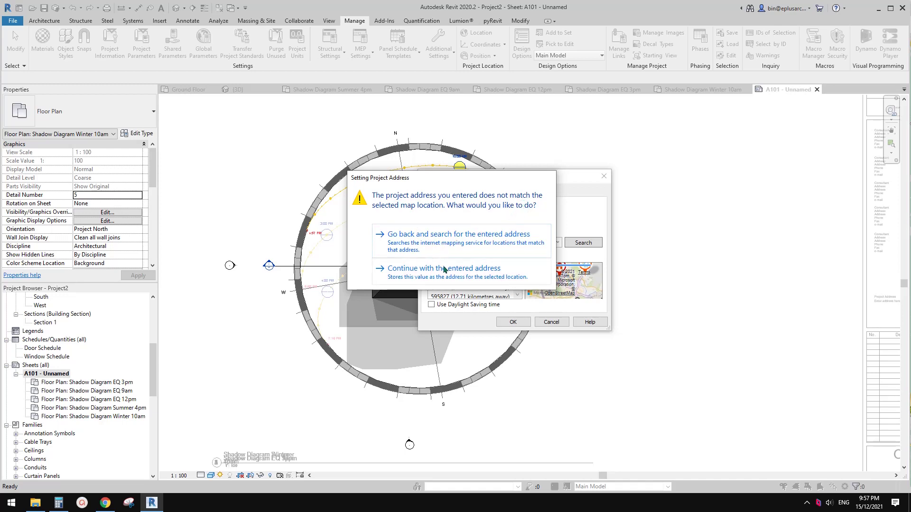
click(432, 241)
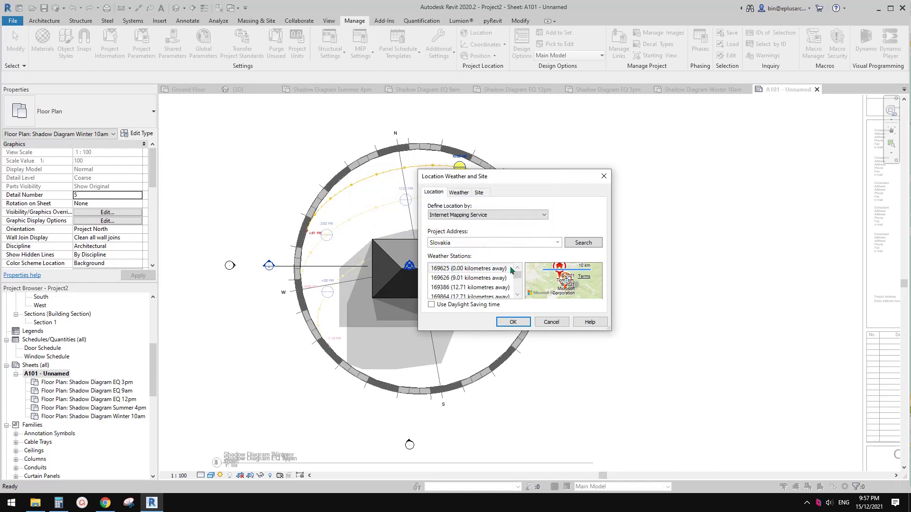
scroll(533, 268, up, 1)
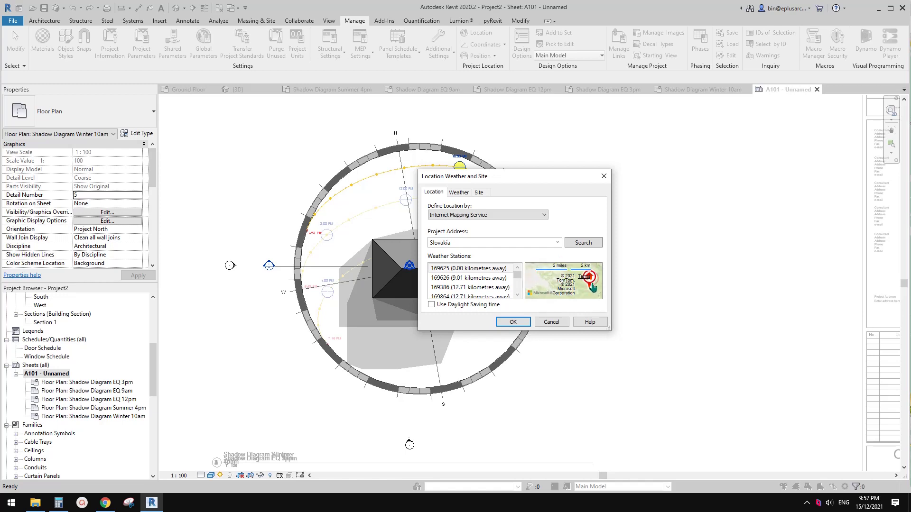
click(490, 241)
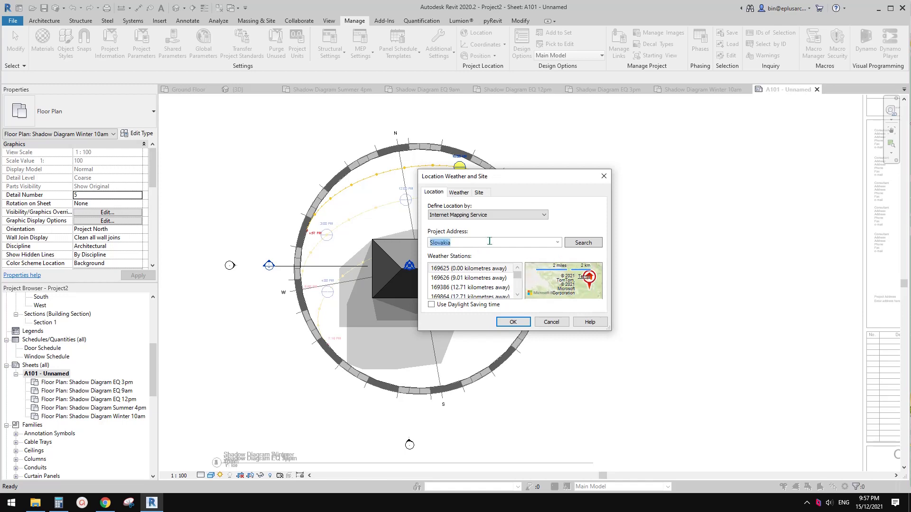
click(558, 243)
click(509, 241)
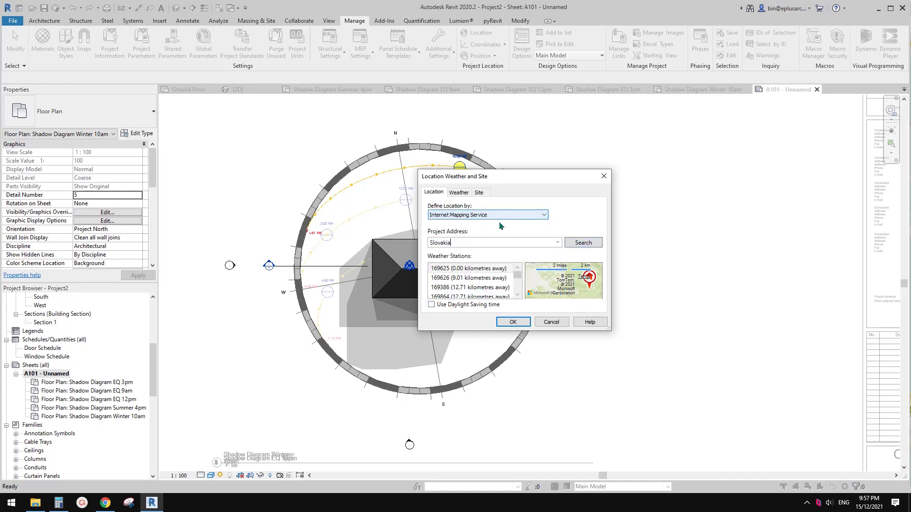
- Define the project location by the Default City List, choose Portsmouth, NH as the city and apply it
click(481, 216)
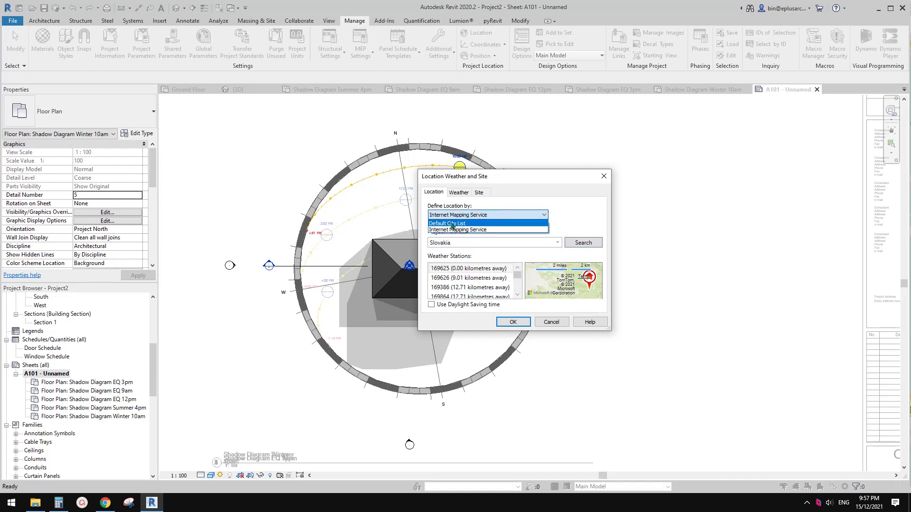
click(454, 223)
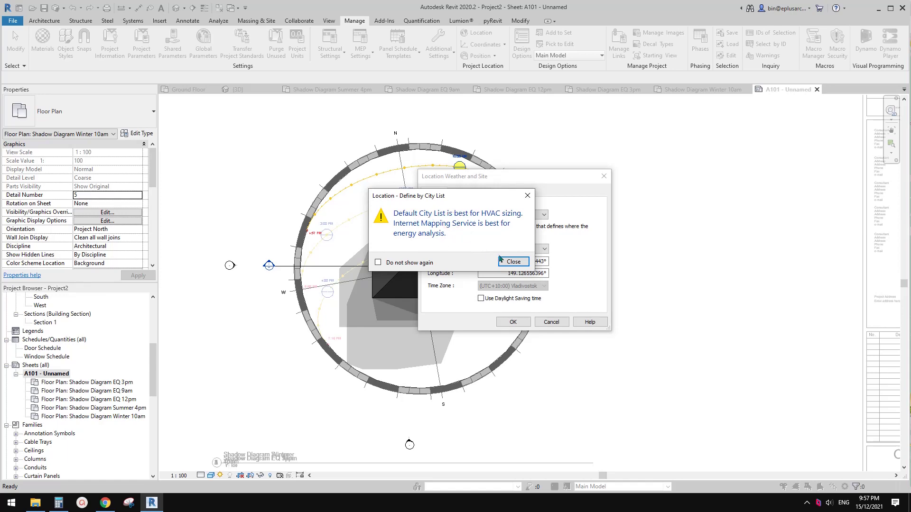
click(501, 260)
click(528, 249)
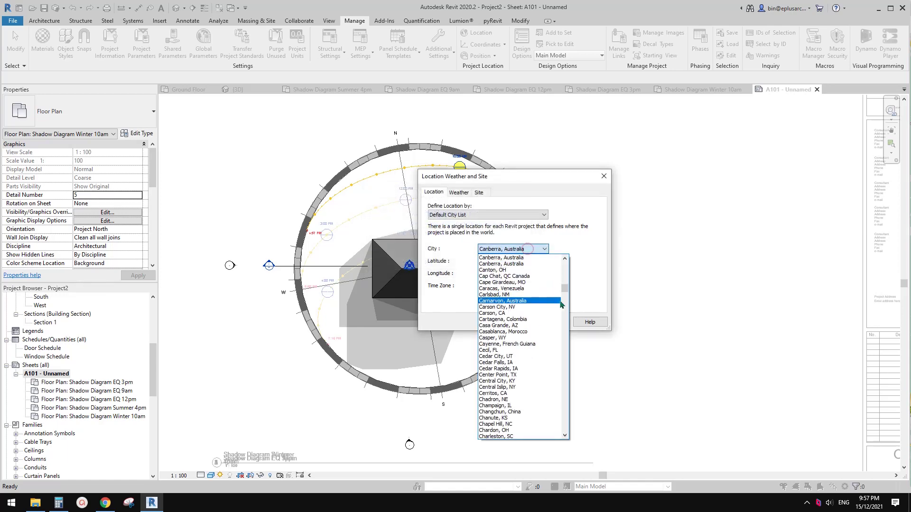
drag(564, 287, 574, 381)
click(543, 339)
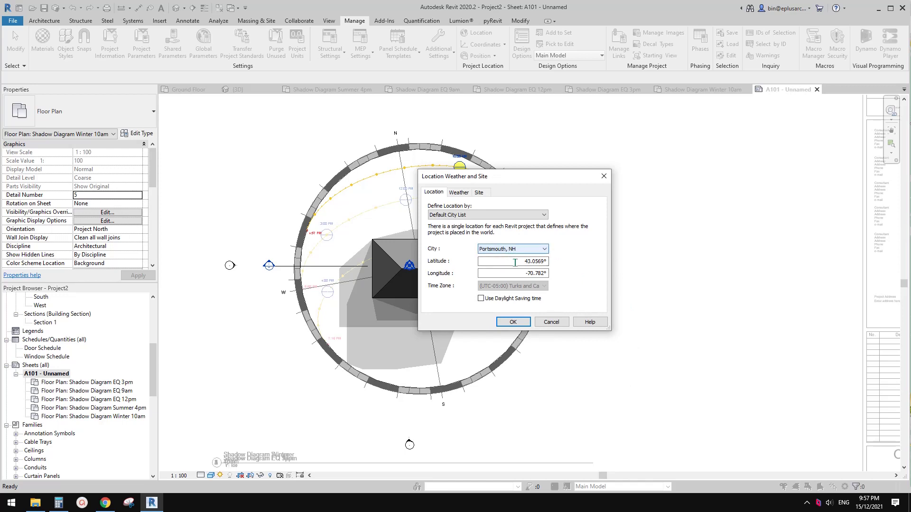
click(521, 322)
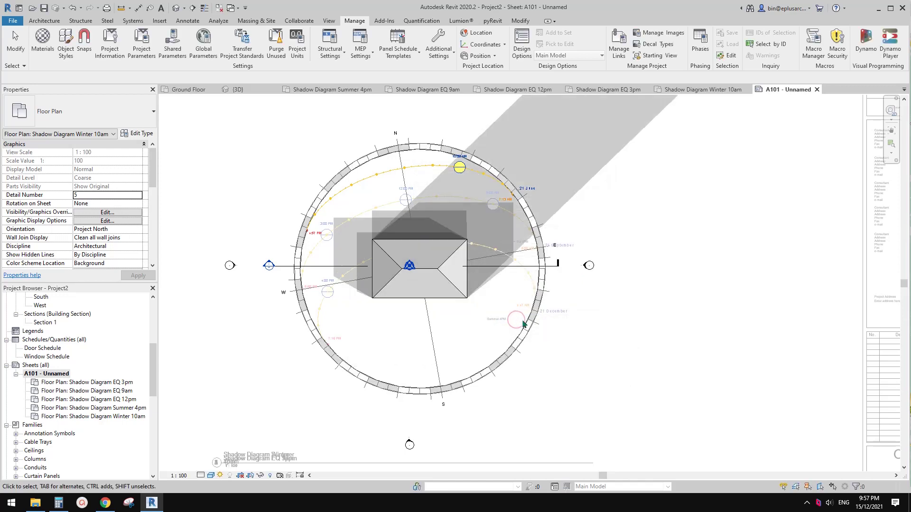
- Examine how the shadows and the winter solstice sun path on the sheet respond to the new project location
scroll(491, 307, down, 2)
middle_drag(547, 325, 534, 327)
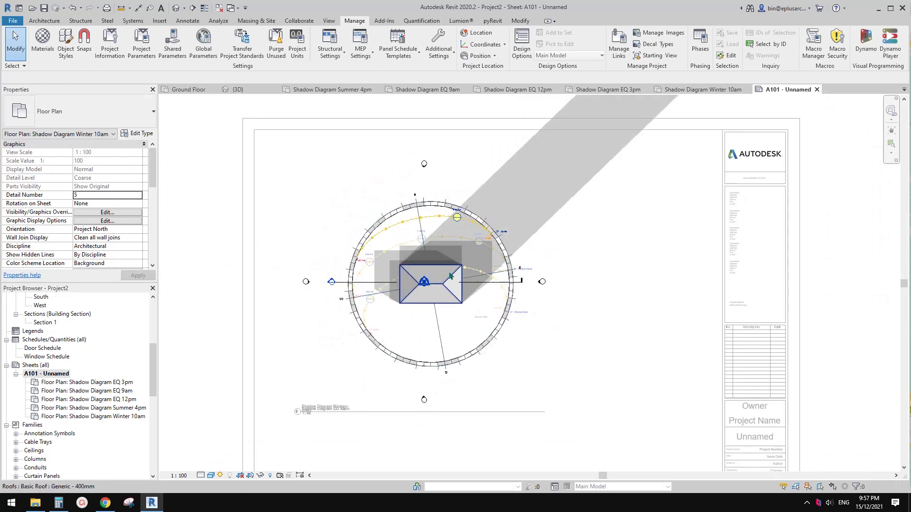
scroll(432, 286, up, 1)
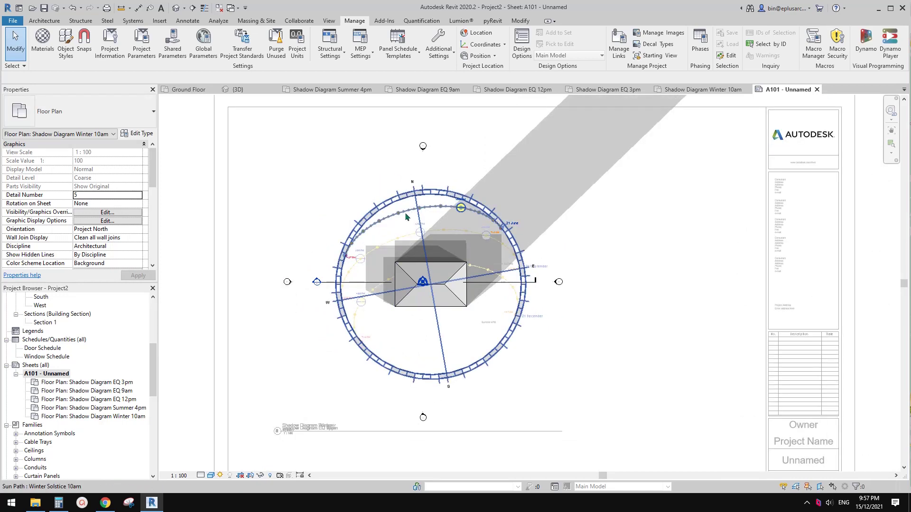
click(420, 214)
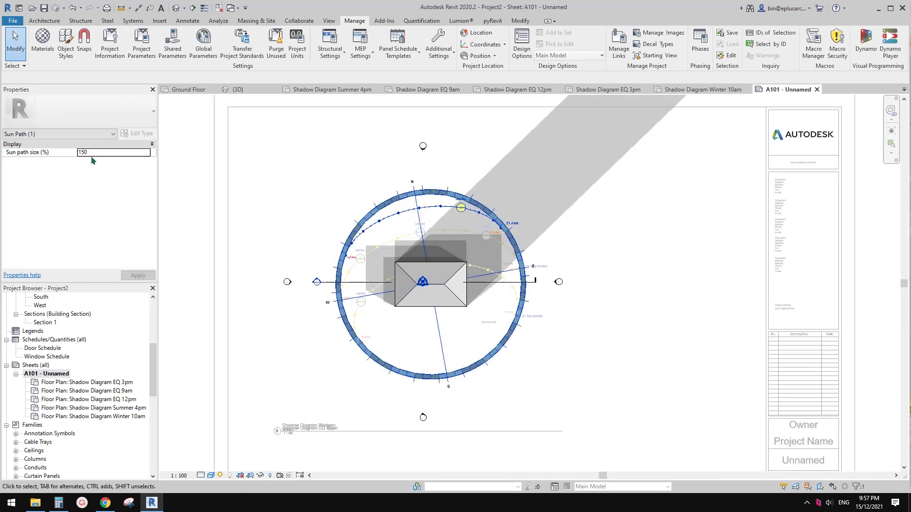
key(Escape)
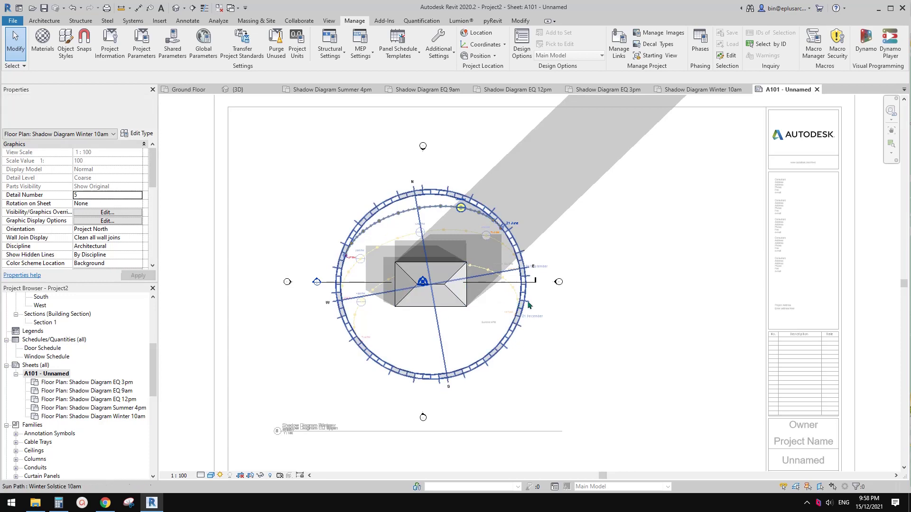
scroll(374, 347, up, 2)
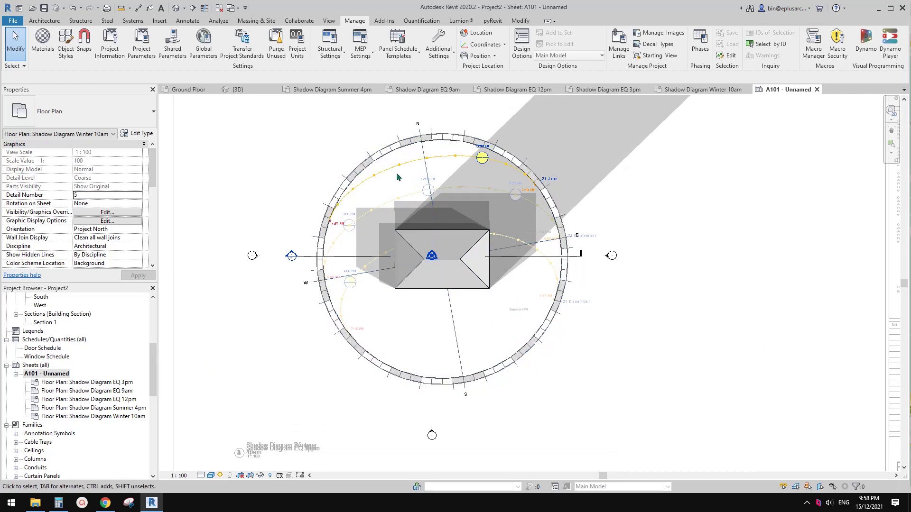
- Open the Shadow Diagram EQ 3pm plan and refresh its sun path by turning it off and on again
click(106, 382)
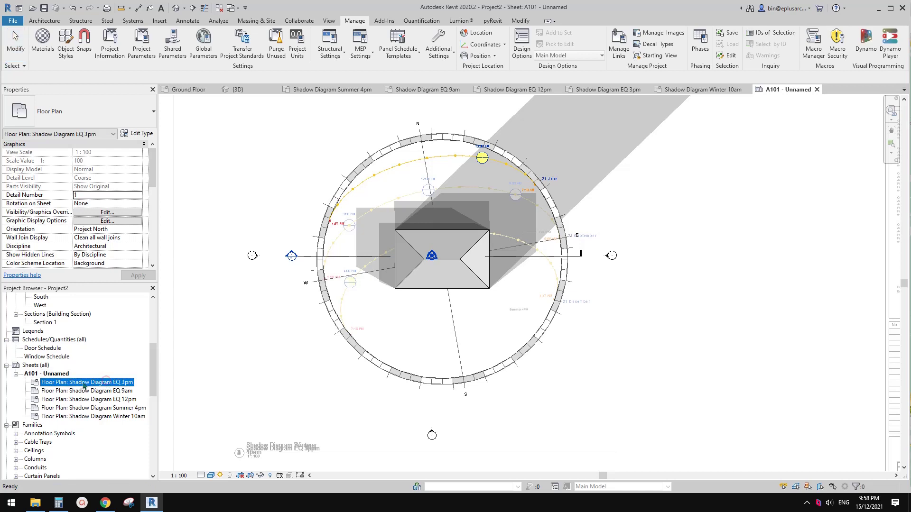
double_click(111, 383)
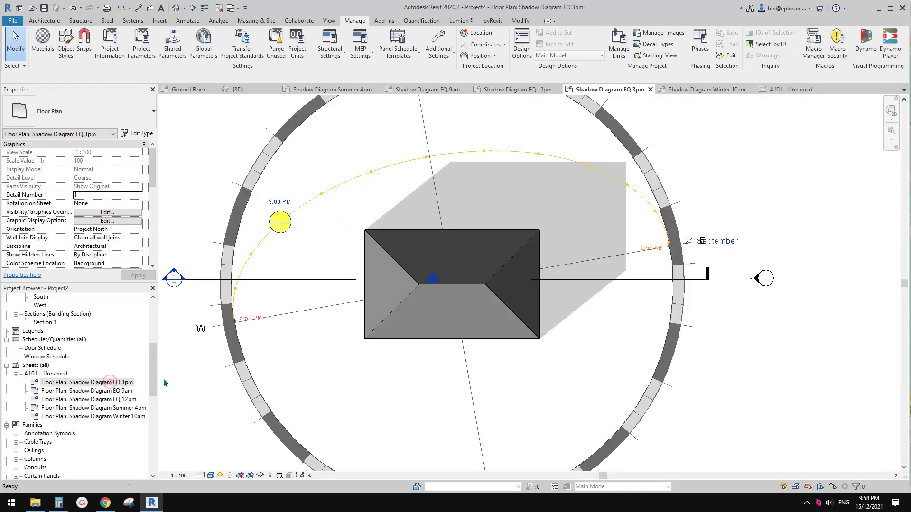
click(220, 475)
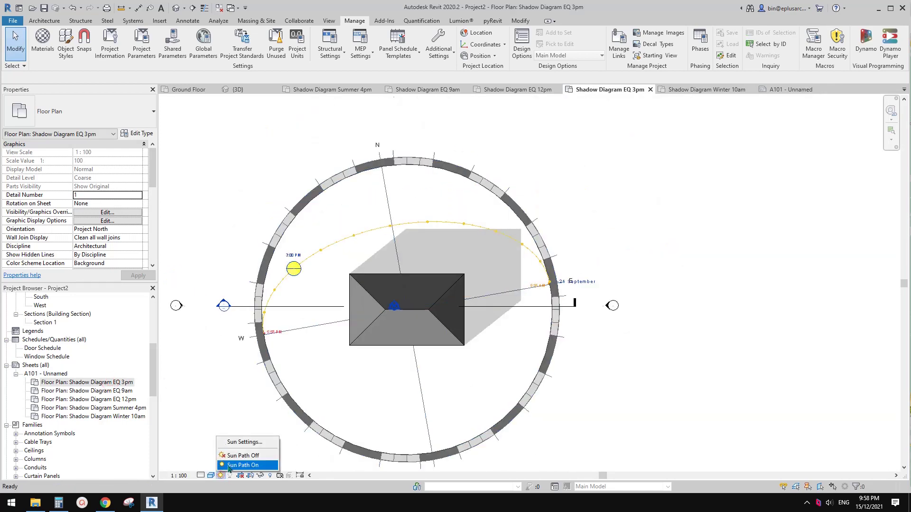
click(236, 457)
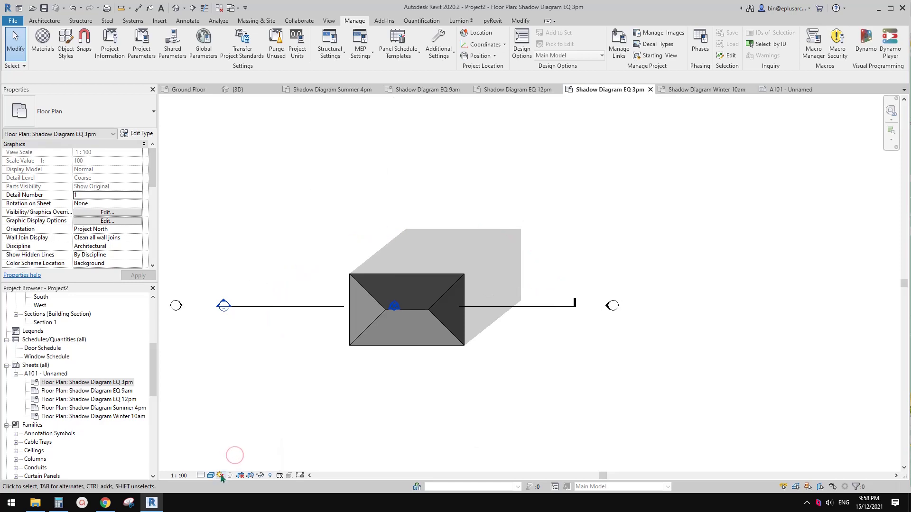
click(220, 476)
click(229, 466)
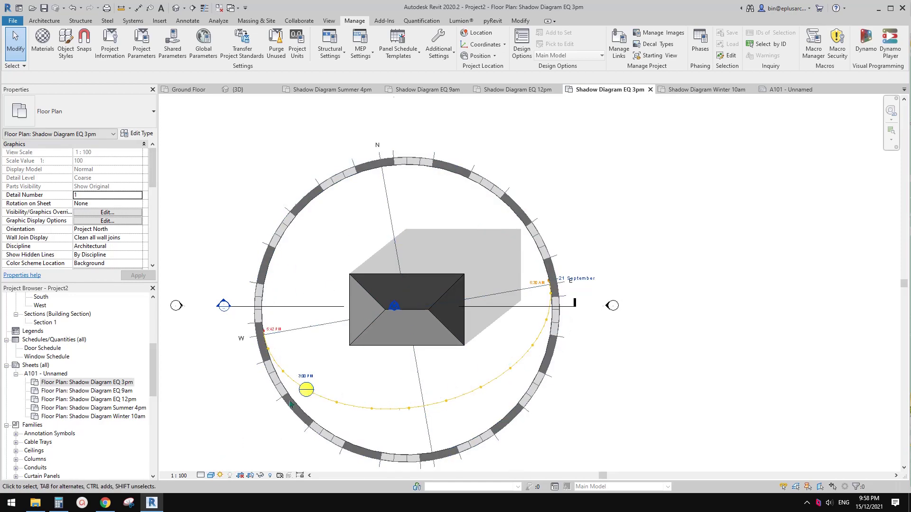
- Open the Shadow Diagram EQ 9am plan and turn its sun path off and back on to refresh it
double_click(113, 391)
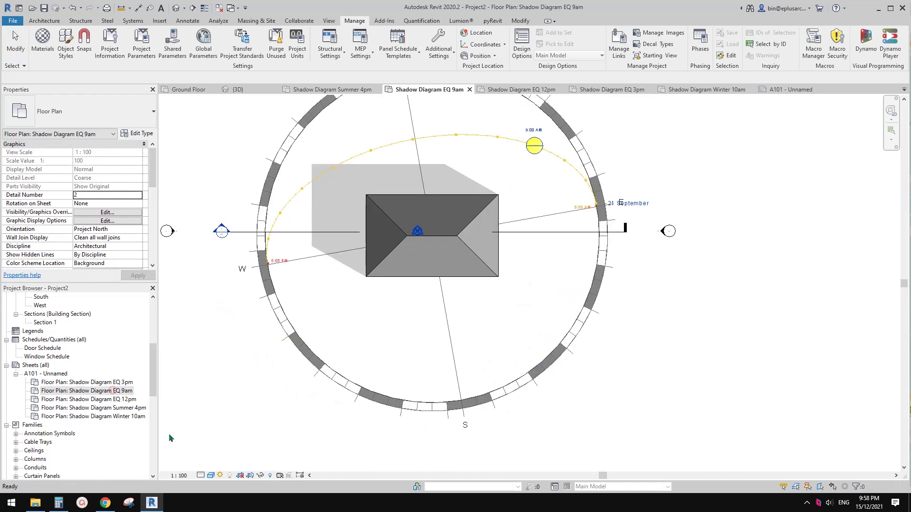
click(221, 476)
click(229, 457)
click(221, 475)
click(234, 467)
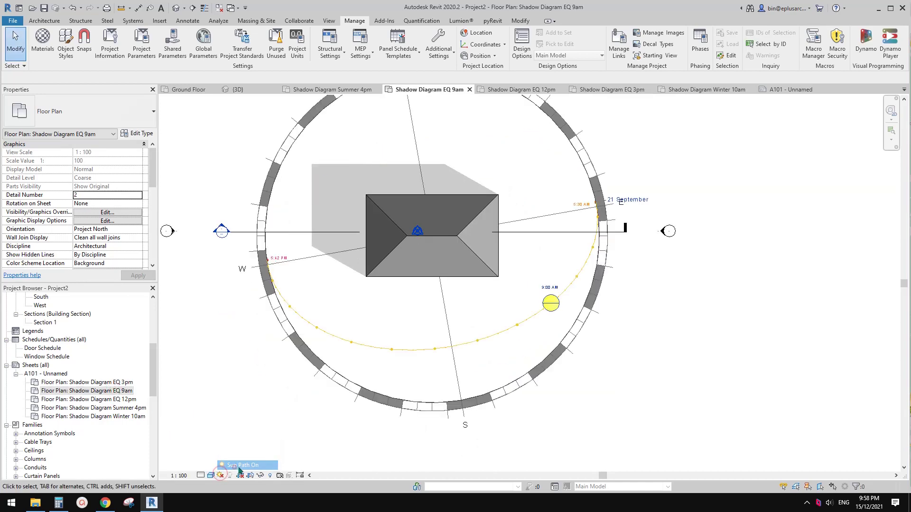
- Refresh the sun path in the Shadow Diagram EQ 12pm plan by turning it off and on
double_click(119, 399)
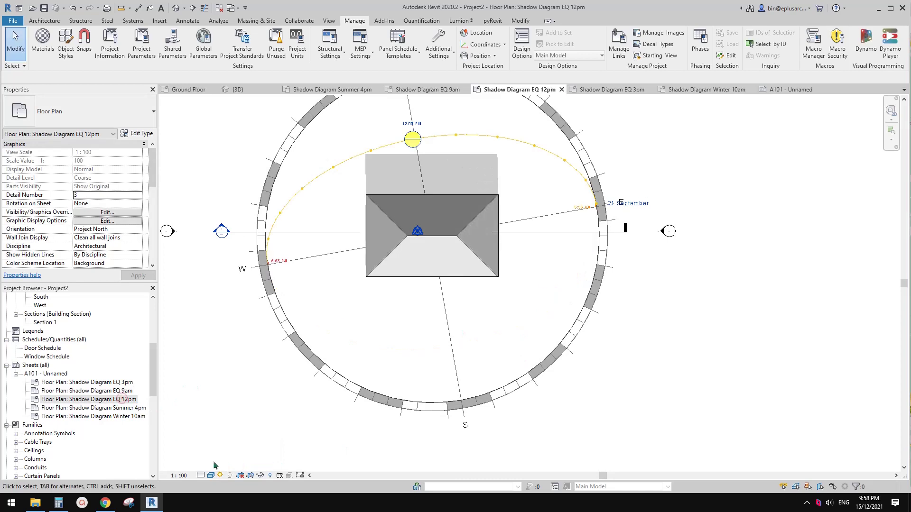
click(220, 476)
click(237, 455)
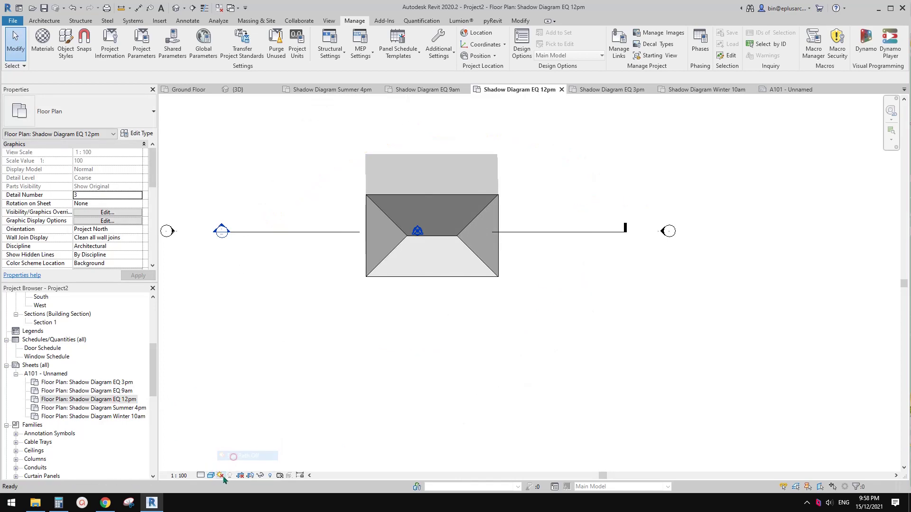
click(220, 476)
click(243, 466)
- Refresh the sun path in the Shadow Diagram Summer 4pm plan by turning it off and on
double_click(122, 411)
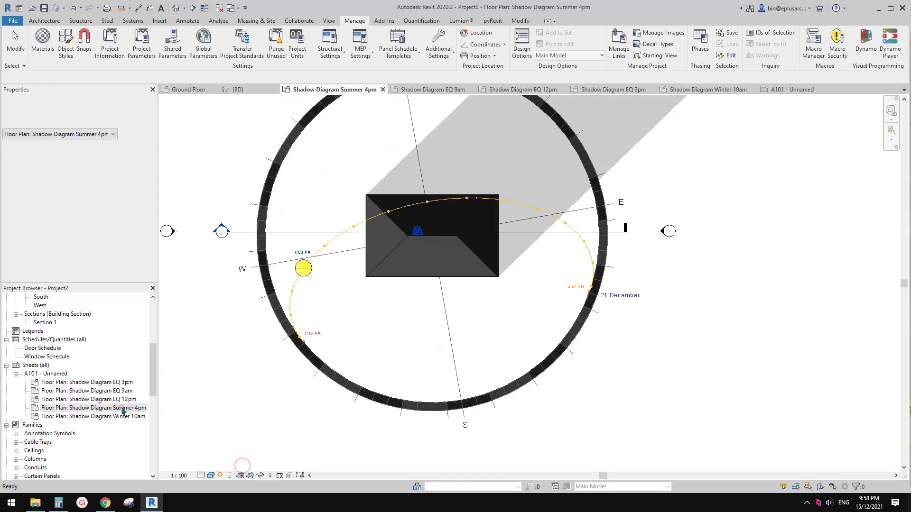
click(220, 475)
click(234, 456)
click(220, 476)
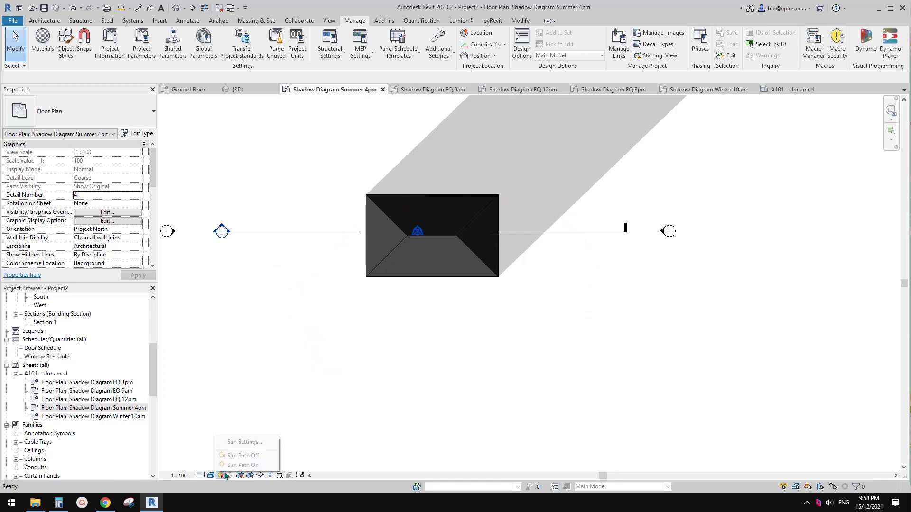
click(236, 466)
- Refresh the sun path in the Shadow Diagram Winter 10am plan by turning it off and on
double_click(93, 417)
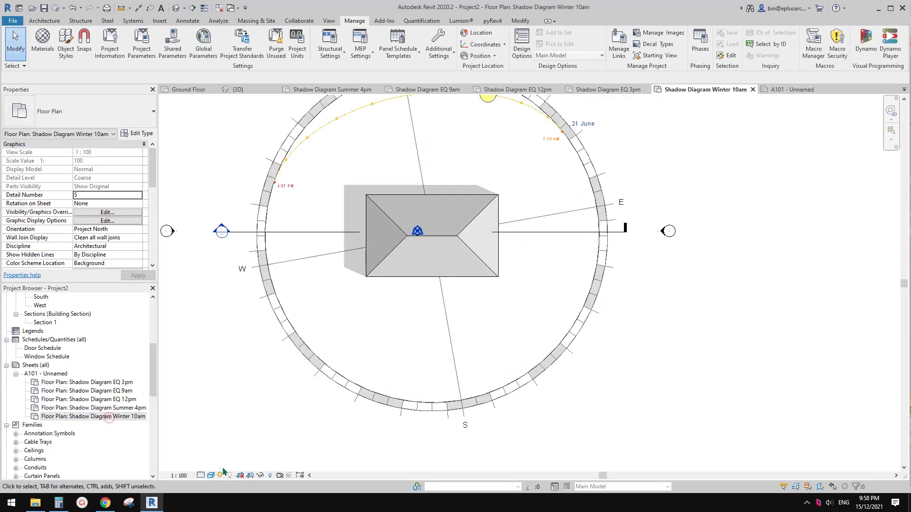
click(220, 475)
click(237, 456)
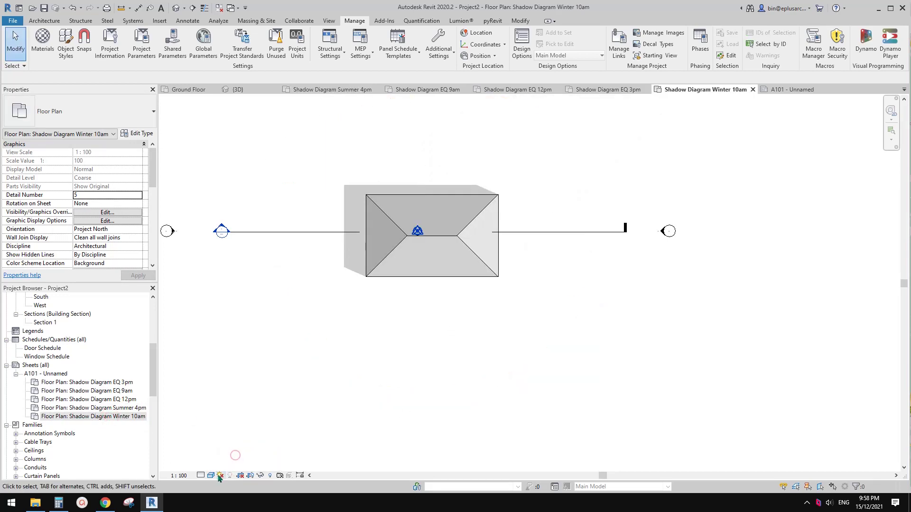
click(221, 476)
click(232, 466)
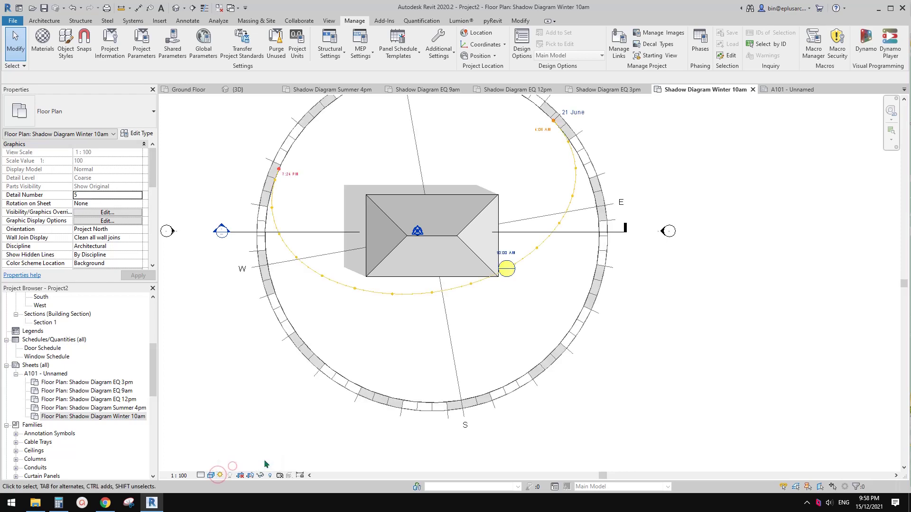
- Return to sheet A101 and examine the refreshed sun paths and shadows on the combined diagram
double_click(54, 375)
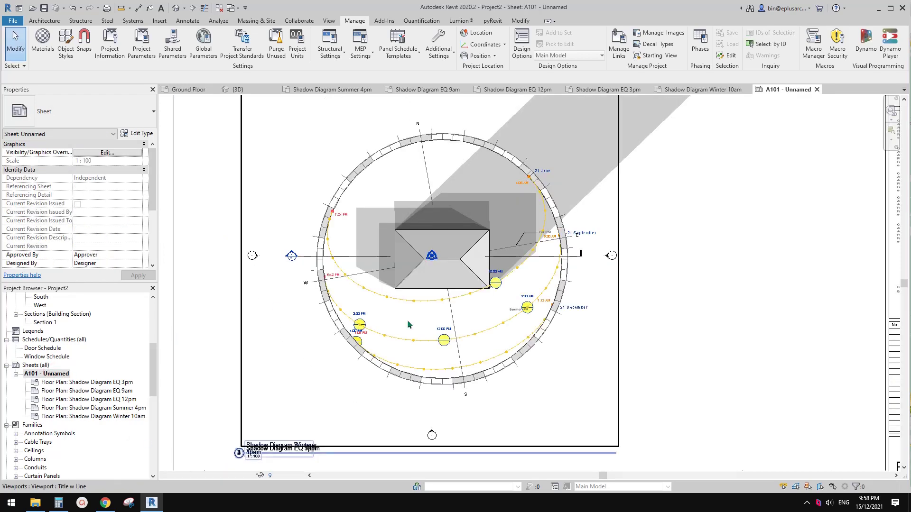
scroll(427, 326, down, 2)
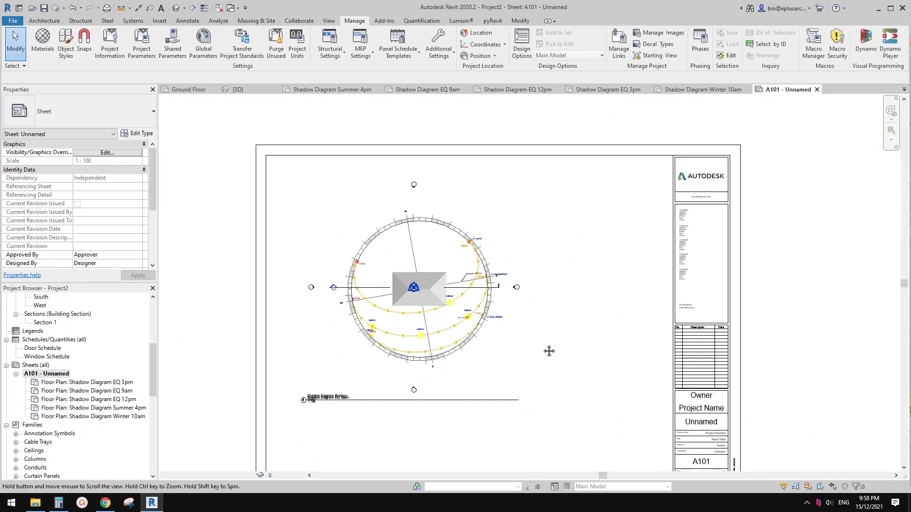
scroll(394, 308, up, 3)
middle_drag(396, 312, 456, 282)
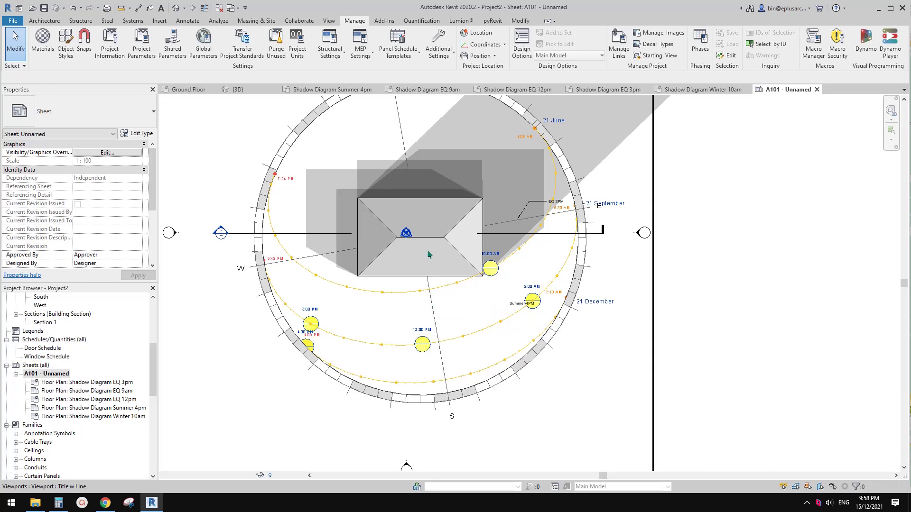
scroll(411, 262, down, 1)
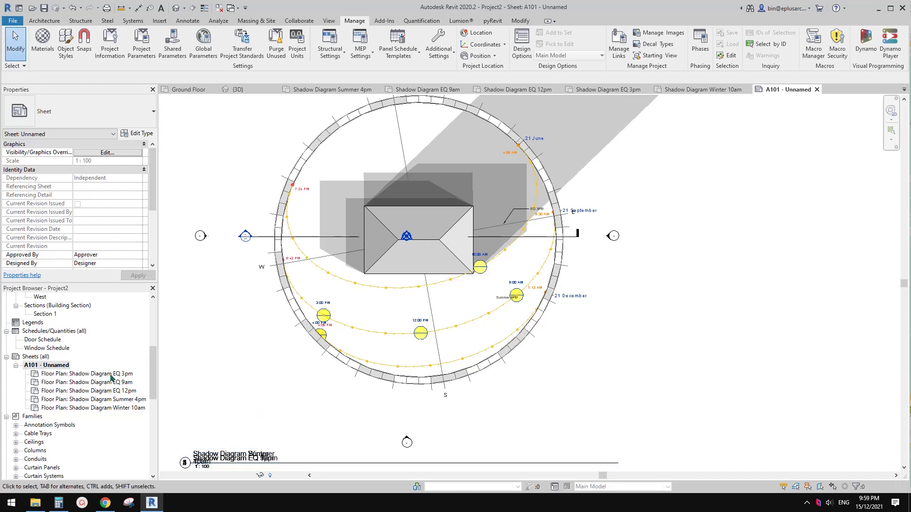
- Set the model display style of the Shadow Diagram Template to Hidden Line through the EQ 3pm view's template and apply it
click(95, 374)
click(154, 204)
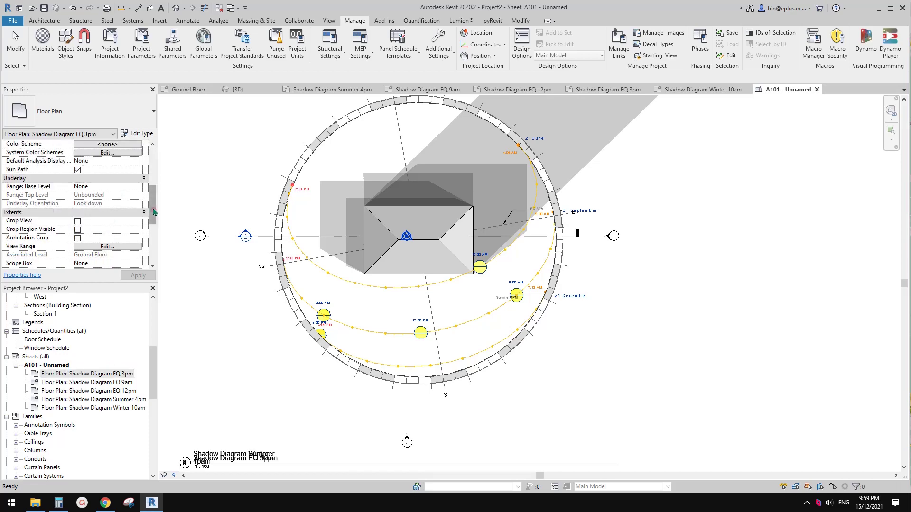
click(154, 213)
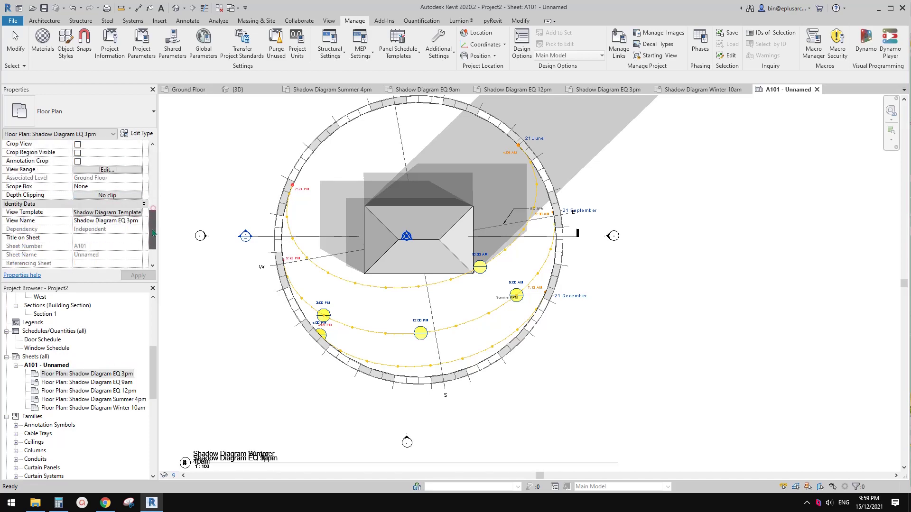
click(107, 212)
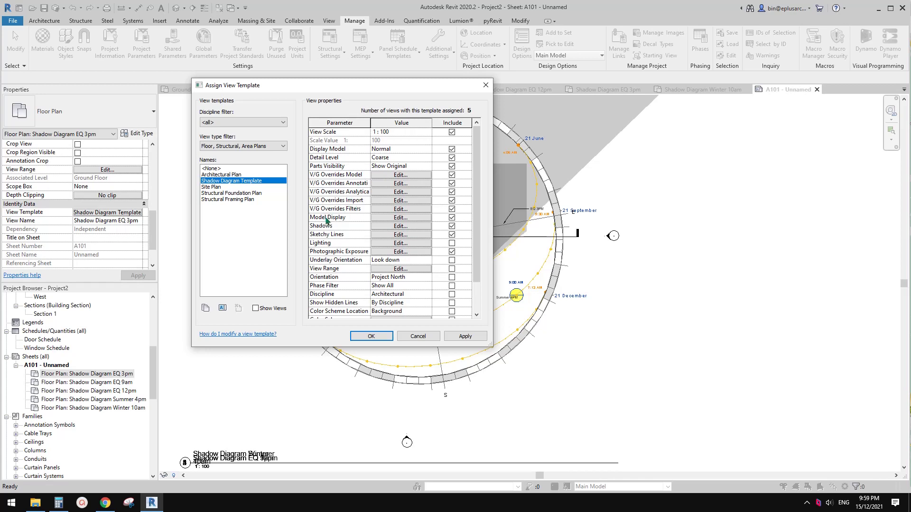
click(387, 218)
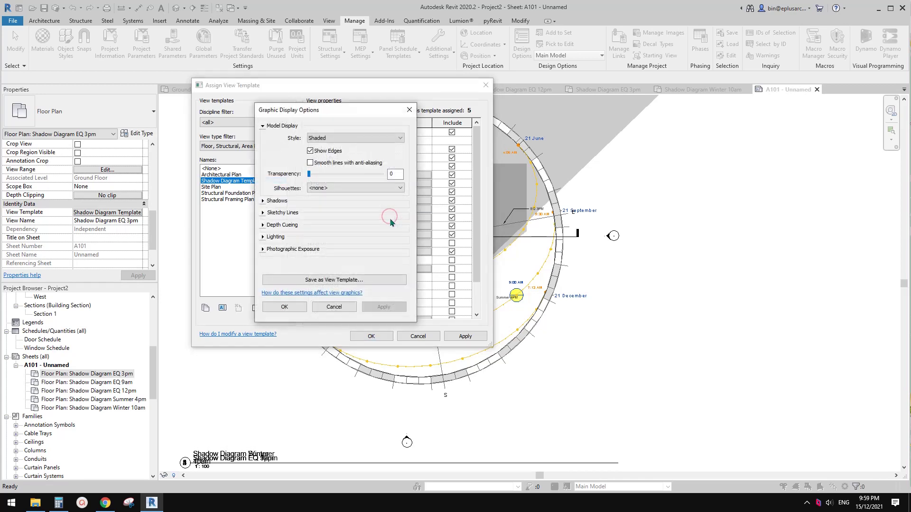
click(355, 138)
click(321, 151)
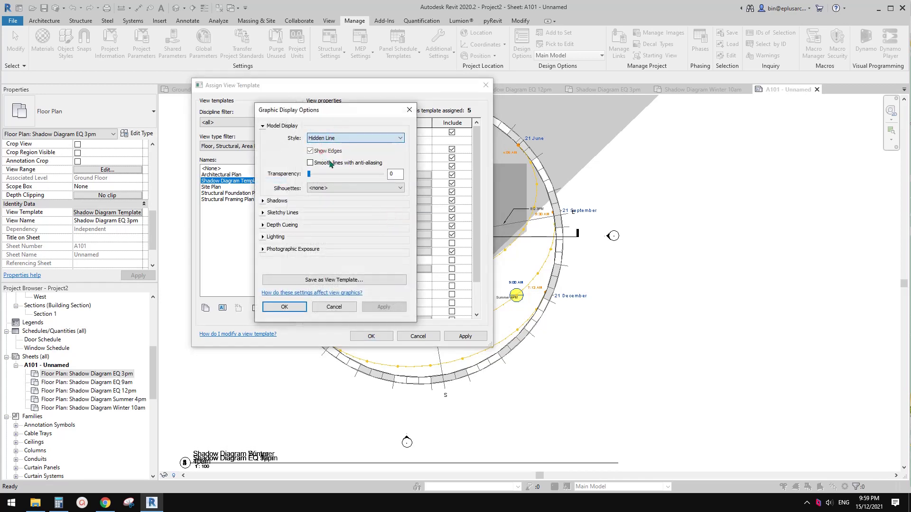
click(384, 307)
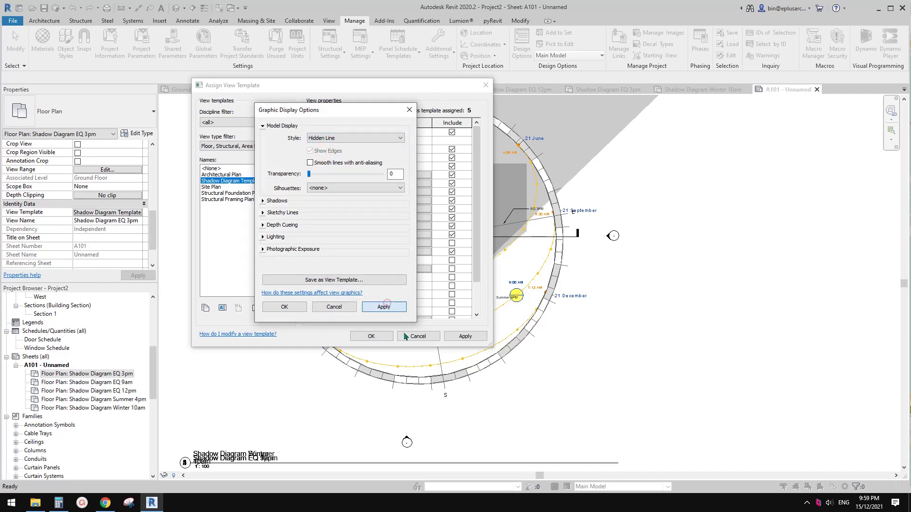
click(373, 335)
click(284, 307)
click(375, 337)
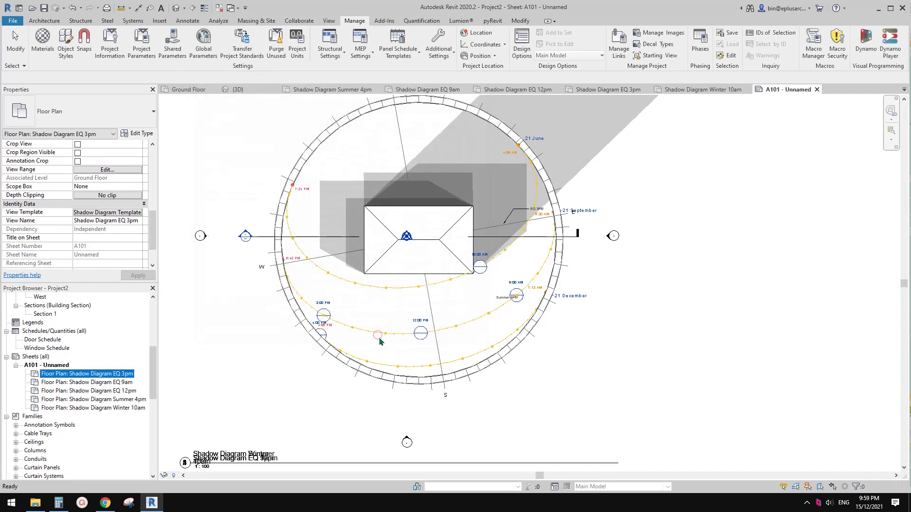
- Examine how the overlaid shadow diagrams and sun paths look on sheet A101 in the Hidden Line style
click(611, 345)
scroll(610, 344, down, 1)
middle_drag(564, 337, 528, 339)
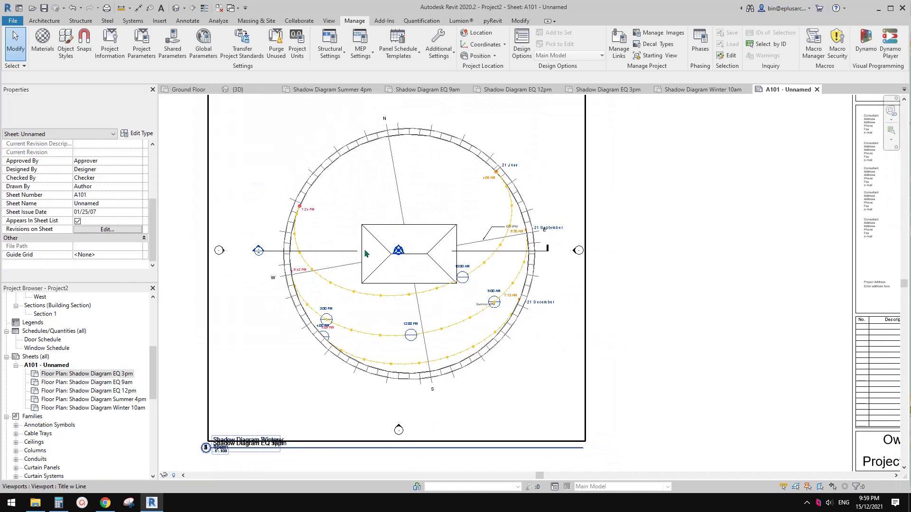
middle_drag(705, 259, 672, 260)
scroll(724, 259, down, 1)
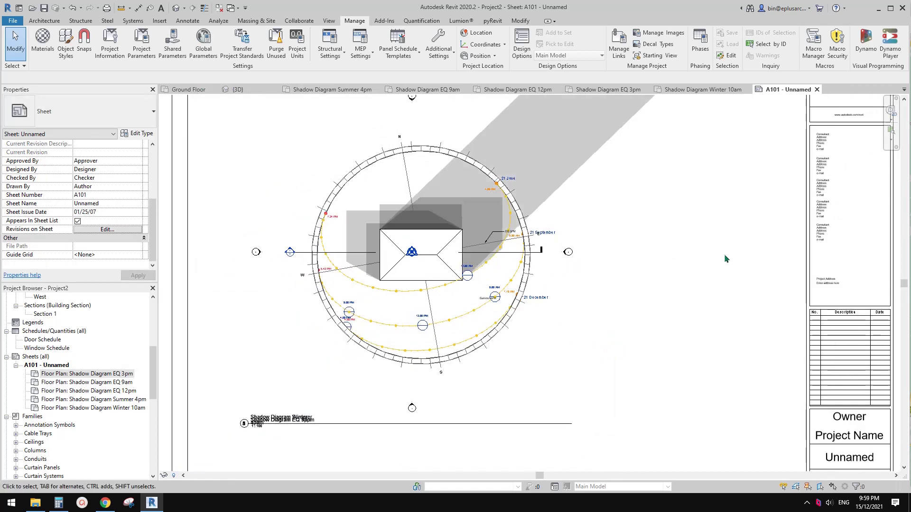
scroll(724, 255, down, 2)
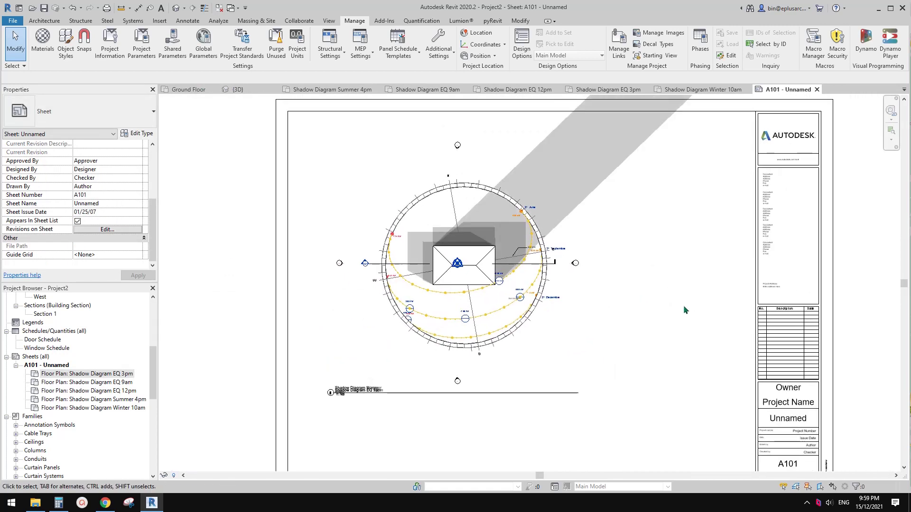
scroll(684, 310, up, 2)
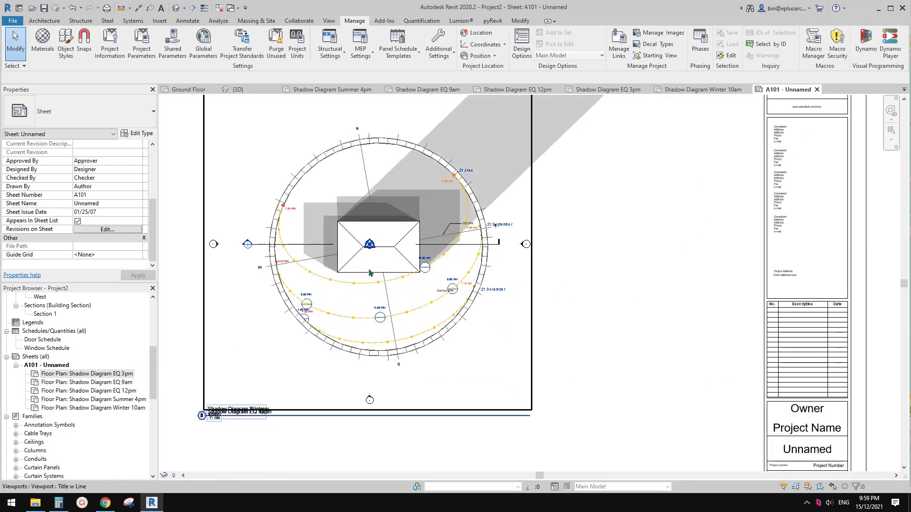
scroll(371, 271, down, 1)
middle_drag(373, 272, 390, 260)
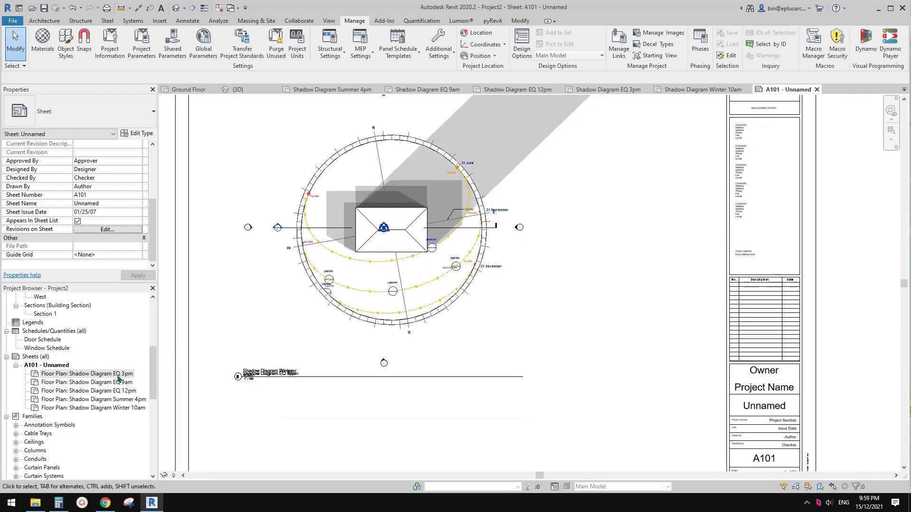
mouse_move(152, 369)
mouse_down()
mouse_move(155, 319)
mouse_move(154, 368)
mouse_up()
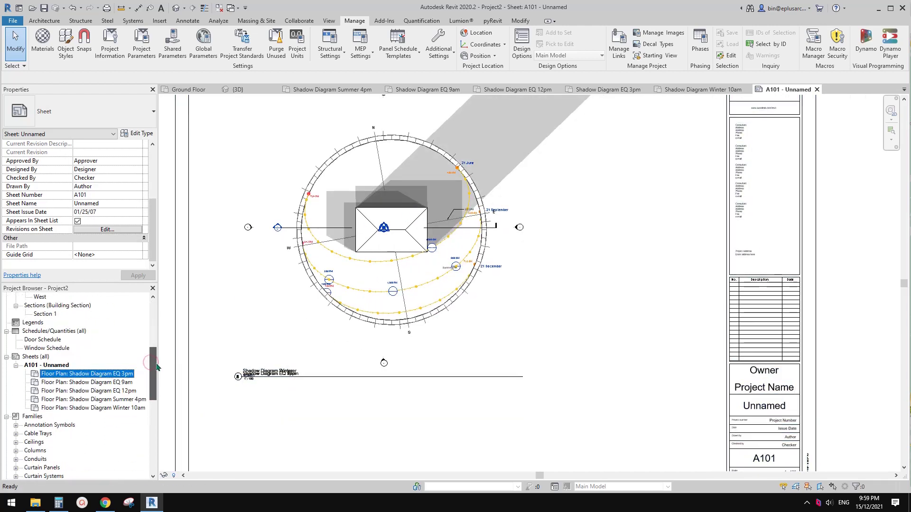
click(365, 303)
- Review the sun settings and presets of the Shadow Diagram EQ 3pm plan without changing them, and select the EQ 9am plan
double_click(99, 374)
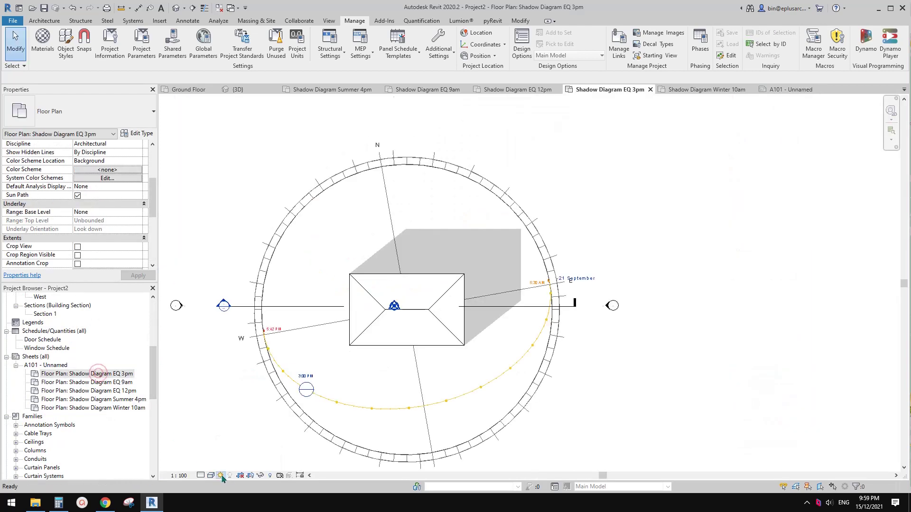
click(221, 475)
click(234, 443)
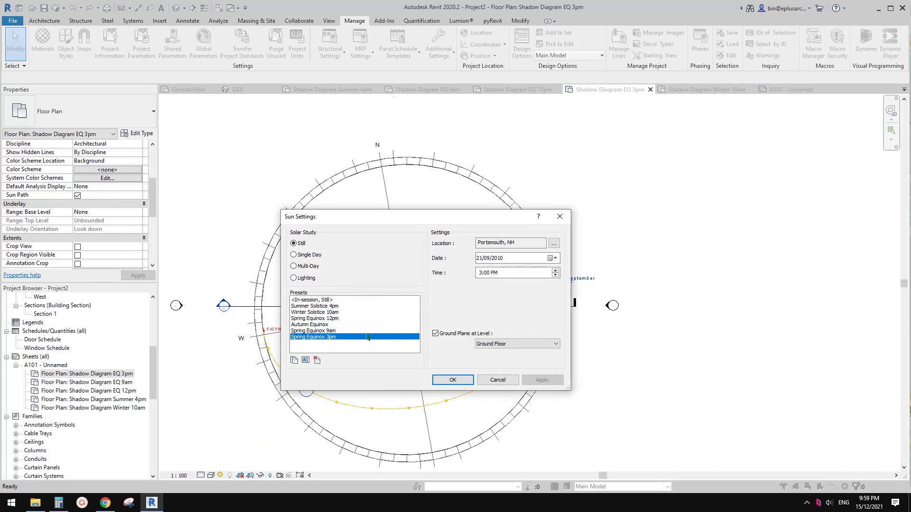
click(517, 381)
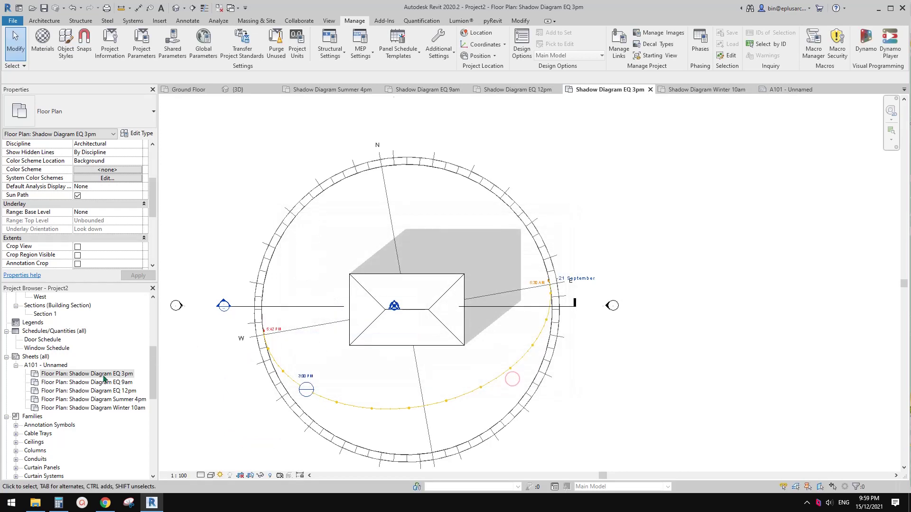
click(101, 382)
click(101, 384)
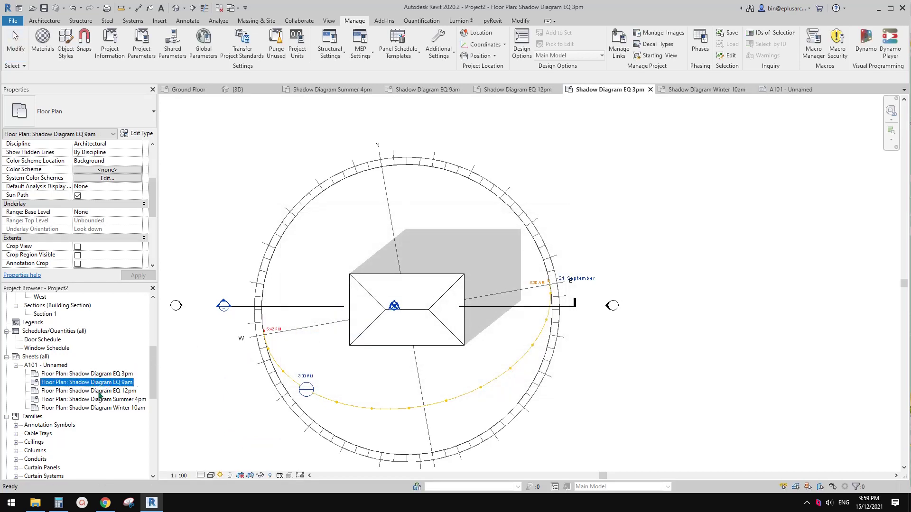
- Review the shadow diagram floor plans placed on sheet A101 and the neighbouring view lists in the Project Browser
click(99, 392)
click(98, 374)
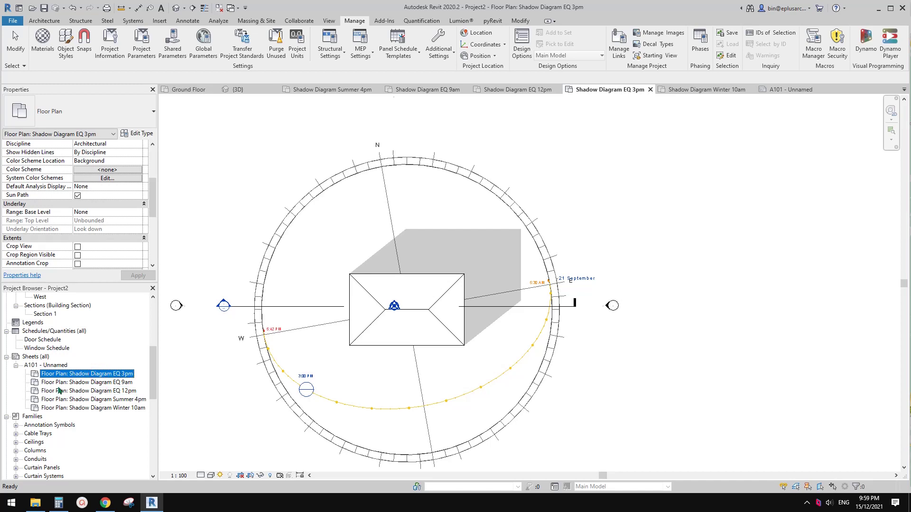
scroll(142, 393, up, 4)
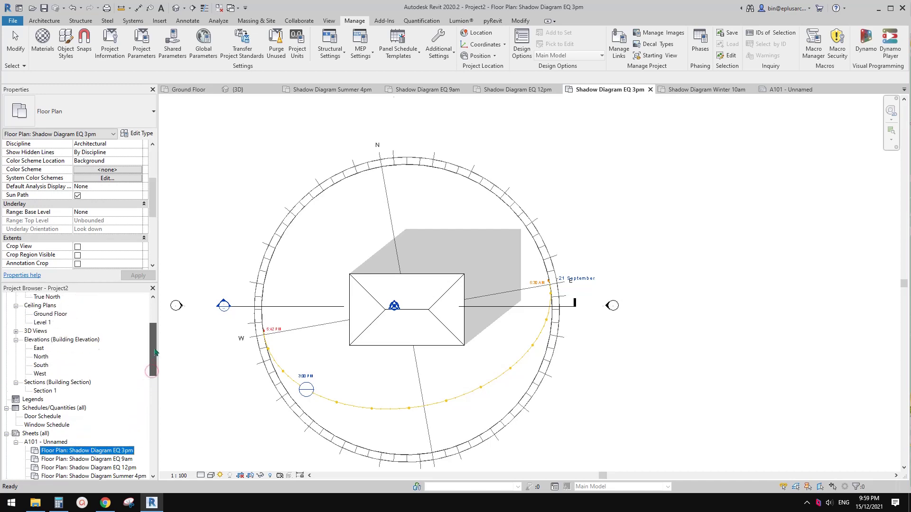
scroll(128, 422, down, 2)
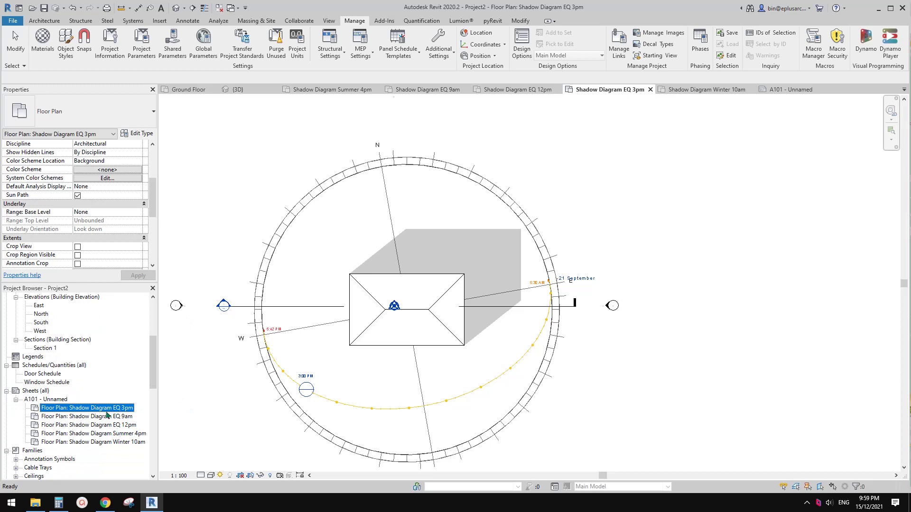
mouse_move(153, 385)
mouse_down()
mouse_move(159, 455)
mouse_move(160, 383)
mouse_up()
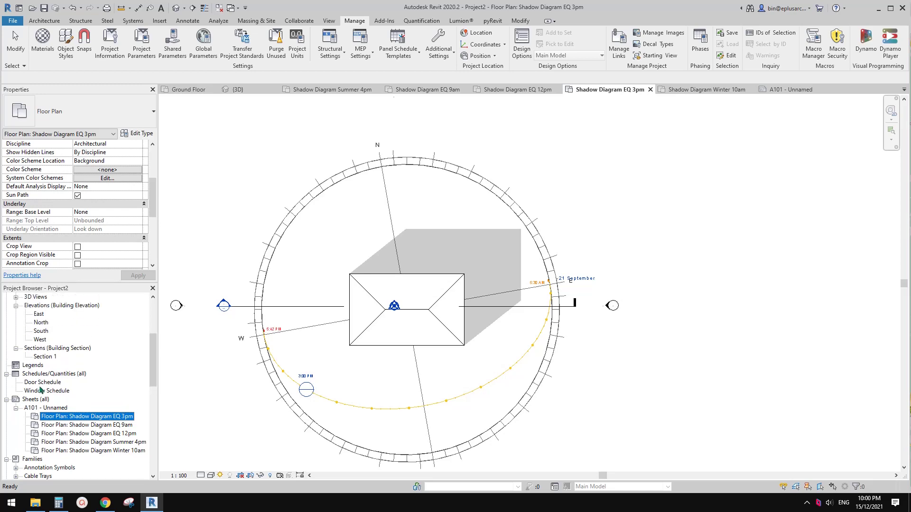
click(44, 382)
scroll(44, 378, up, 1)
click(42, 372)
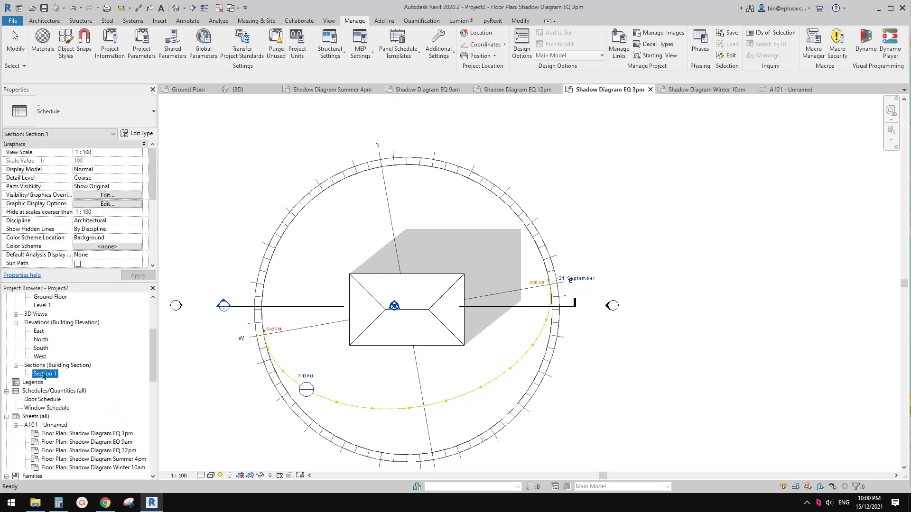
scroll(60, 379, up, 1)
scroll(60, 382, up, 1)
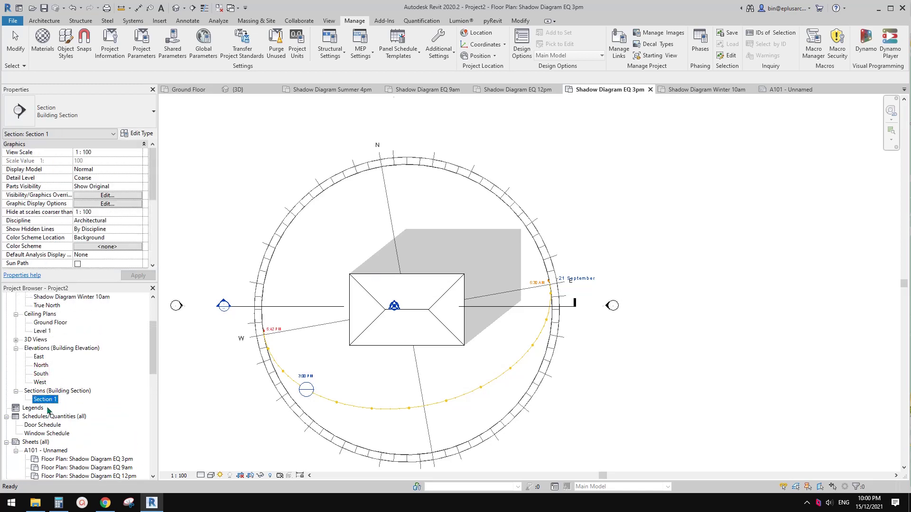
- Reopen sheet A101 and examine the overlaid shadow diagrams and sun paths across the whole sheet
scroll(44, 424, down, 2)
double_click(46, 408)
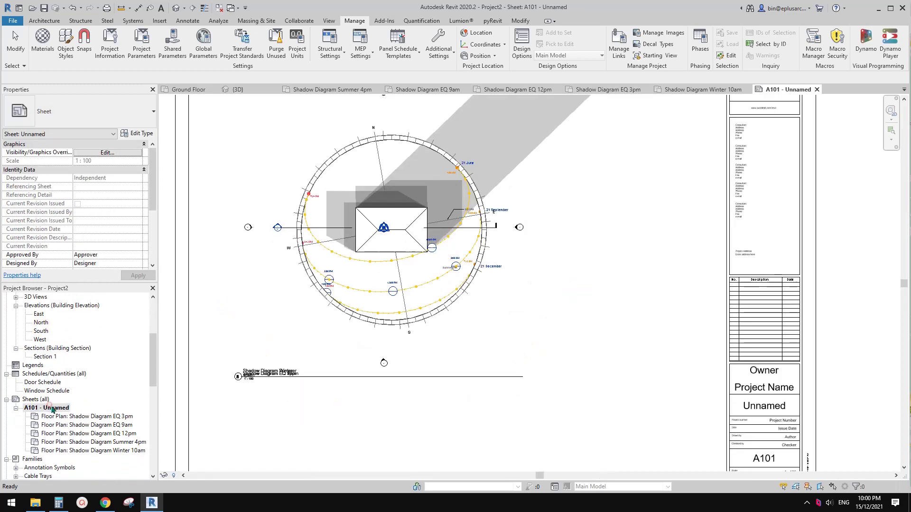
scroll(499, 289, down, 1)
middle_drag(502, 292, 469, 336)
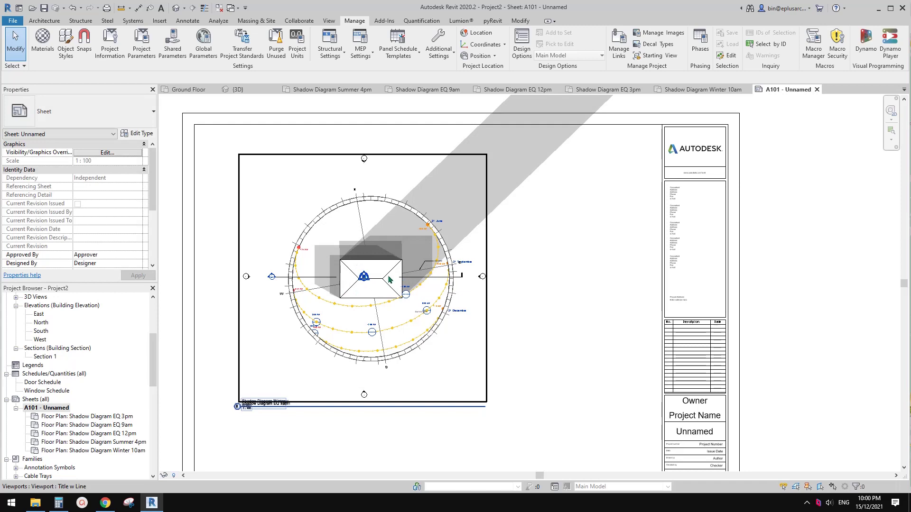
scroll(389, 280, down, 2)
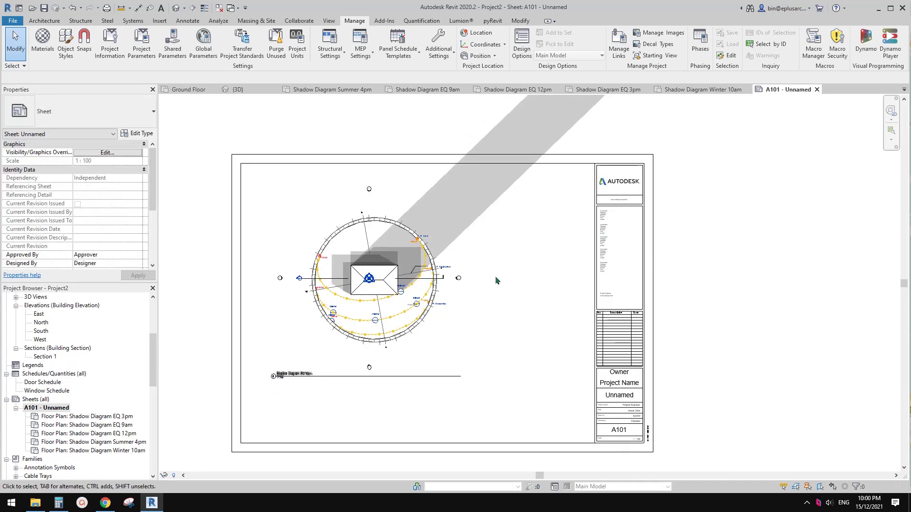
scroll(495, 275, up, 1)
middle_drag(406, 291, 437, 299)
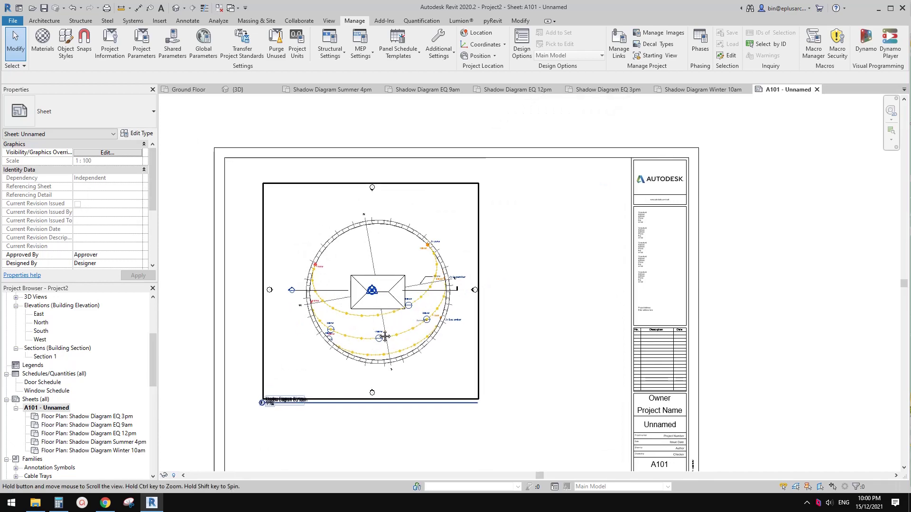
scroll(409, 335, up, 2)
double_click(392, 341)
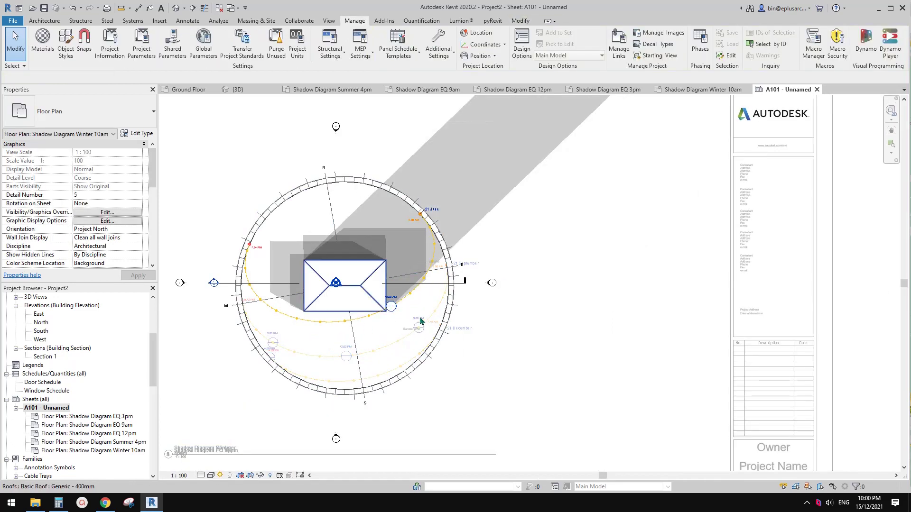
right_click(575, 235)
click(612, 279)
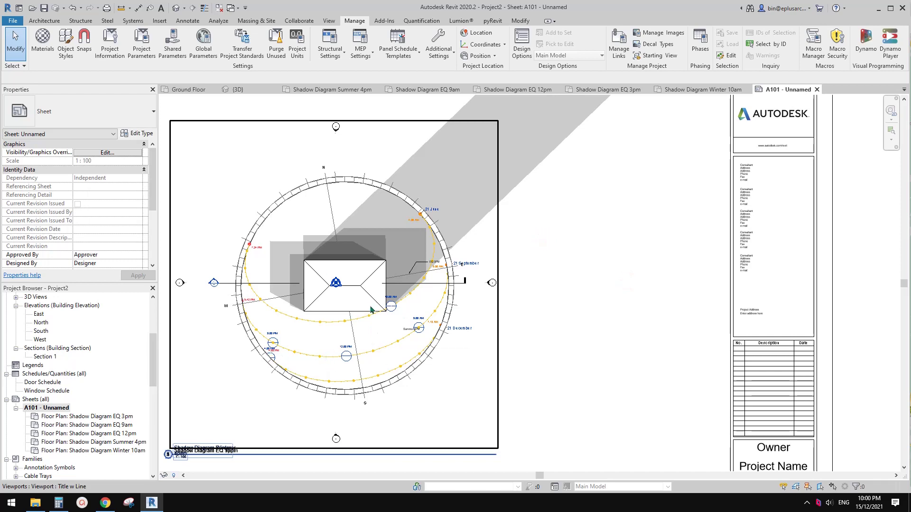
- Move the Shadow Diagram Winter 10am viewport out of the overlaid stack to the empty area beside it, overlapping the title block
scroll(371, 309, down, 3)
drag(356, 298, 519, 295)
scroll(516, 310, up, 3)
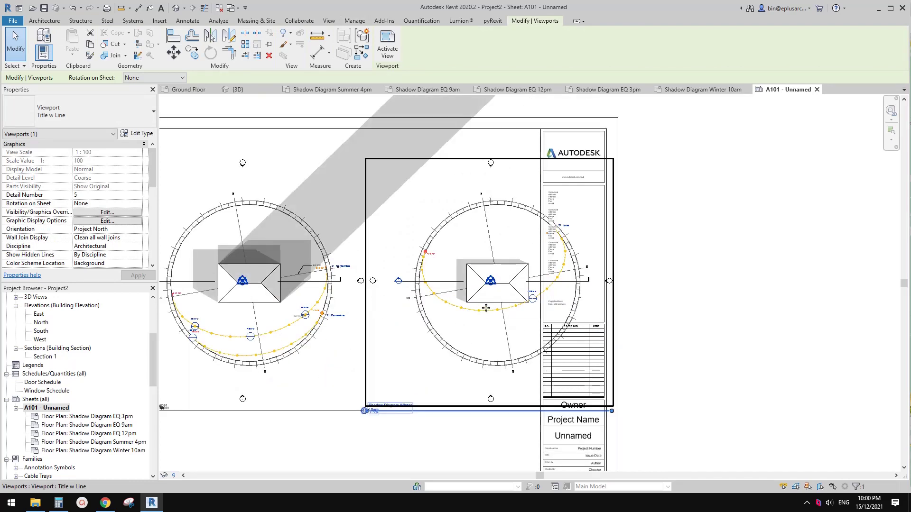
middle_drag(474, 316, 556, 317)
scroll(453, 315, up, 1)
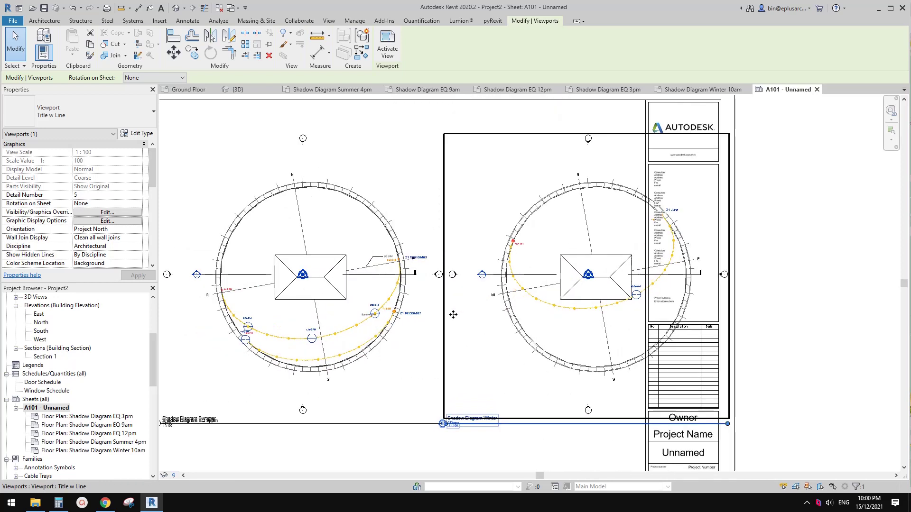
middle_drag(442, 324, 488, 324)
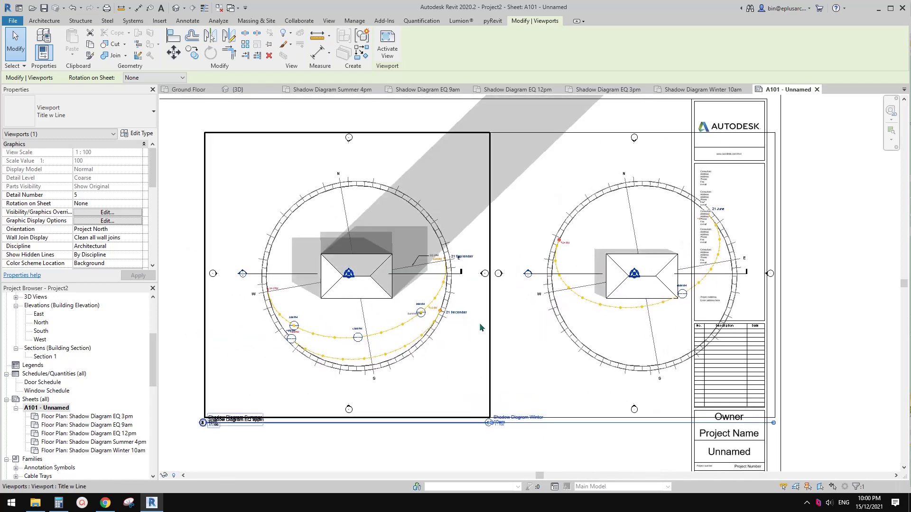